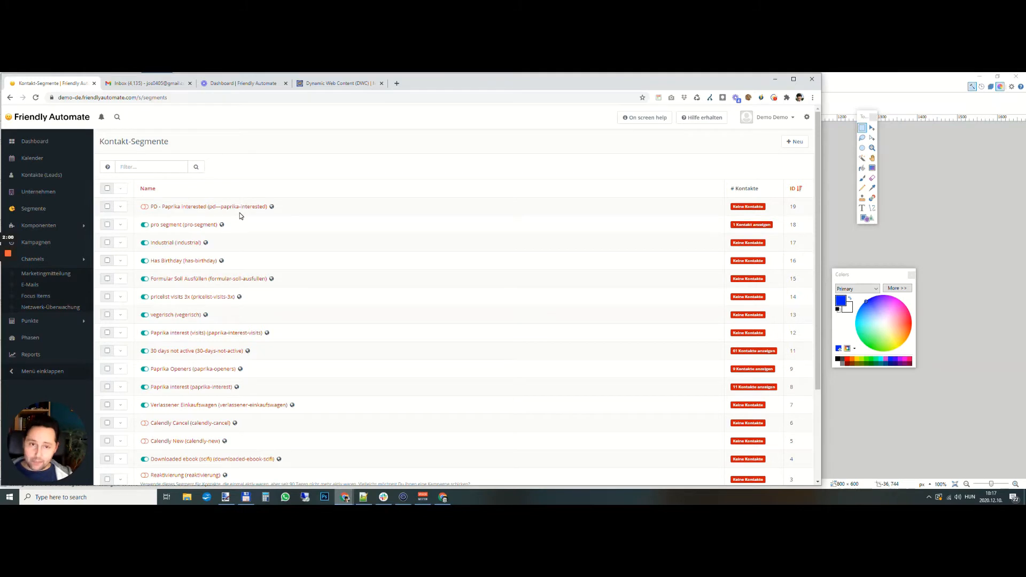
- Create a new contact segment named "Vegetarian - no email"
{"action": "left_click", "coordinate": [794, 141]}
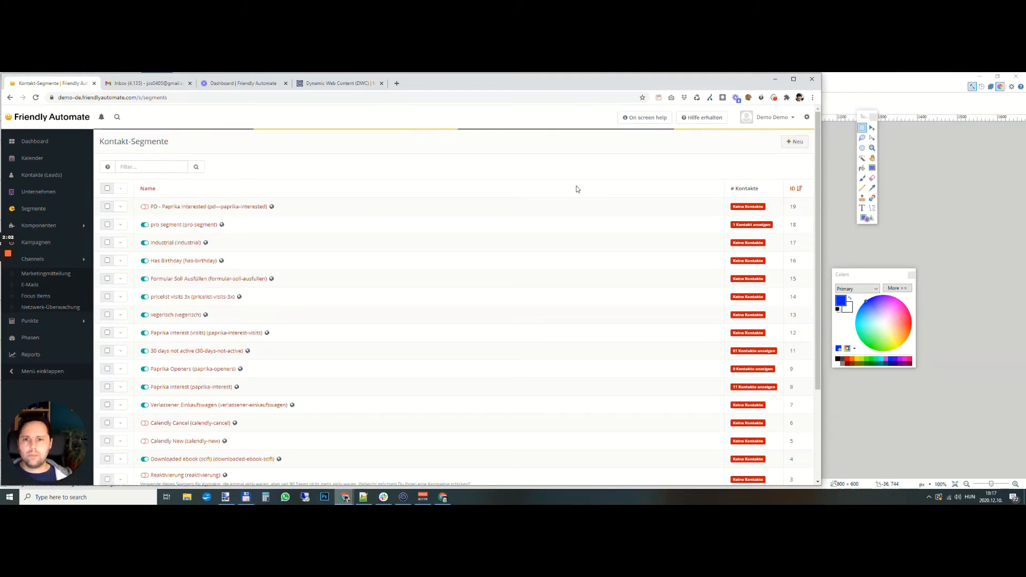
{"action": "left_click", "coordinate": [160, 194]}
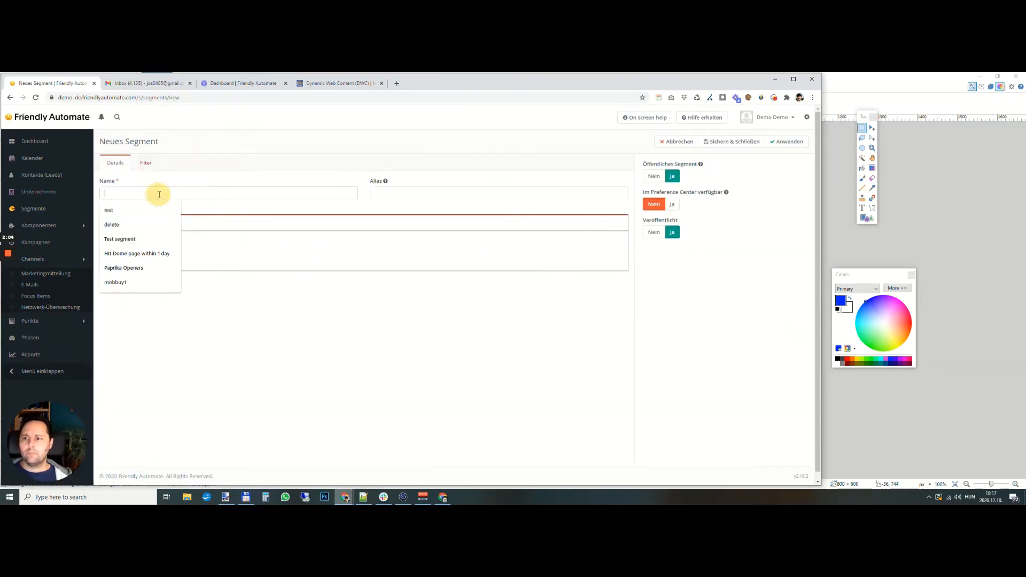
{"action": "type", "text": "vege"}
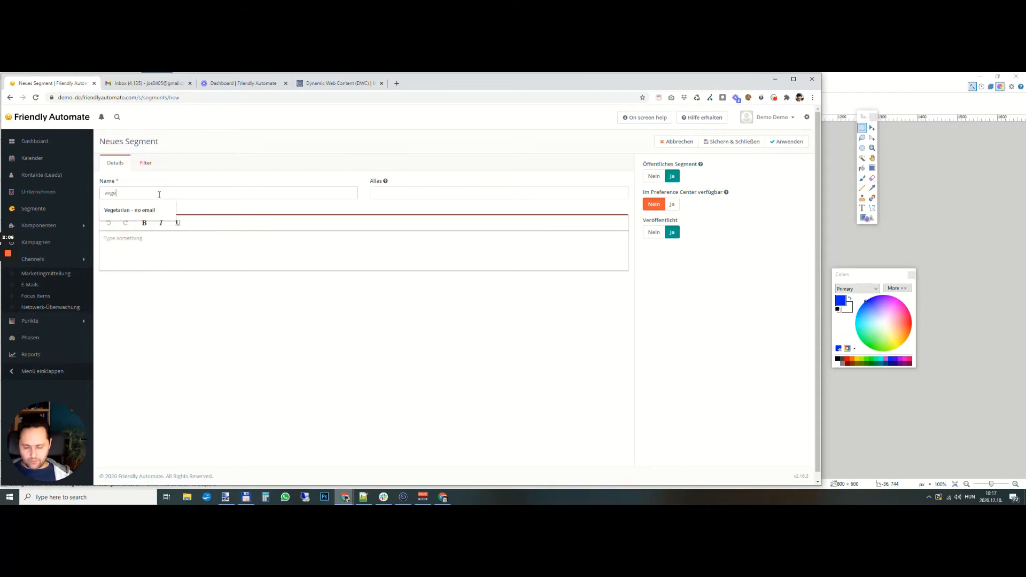
{"action": "type", "text": "tarian - no email"}
{"action": "left_click", "coordinate": [129, 210]}
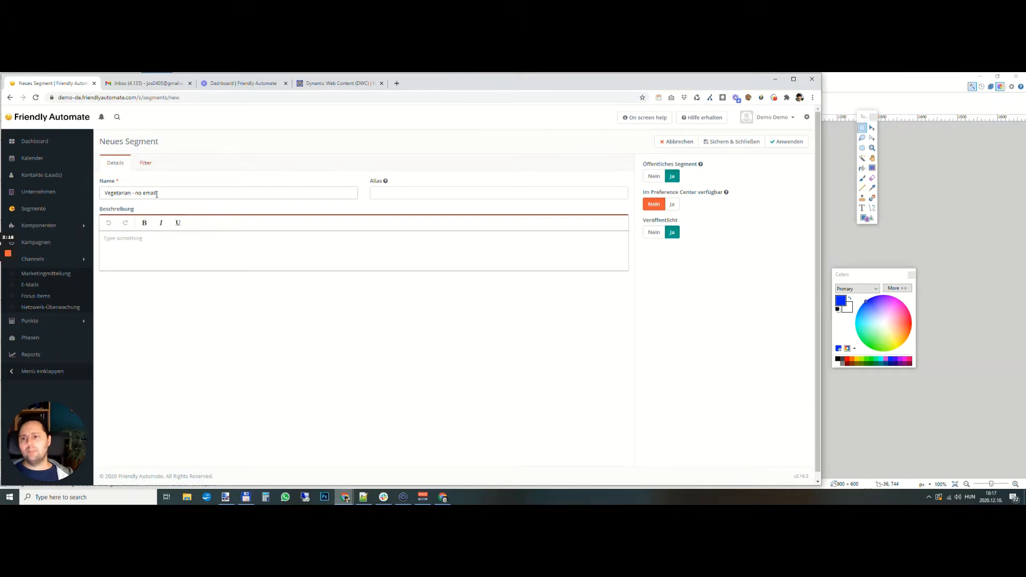
- Add a "URL besucht" filter to the new segment
{"action": "left_click", "coordinate": [144, 163]}
{"action": "left_click", "coordinate": [161, 184]}
{"action": "type", "text": "url"}
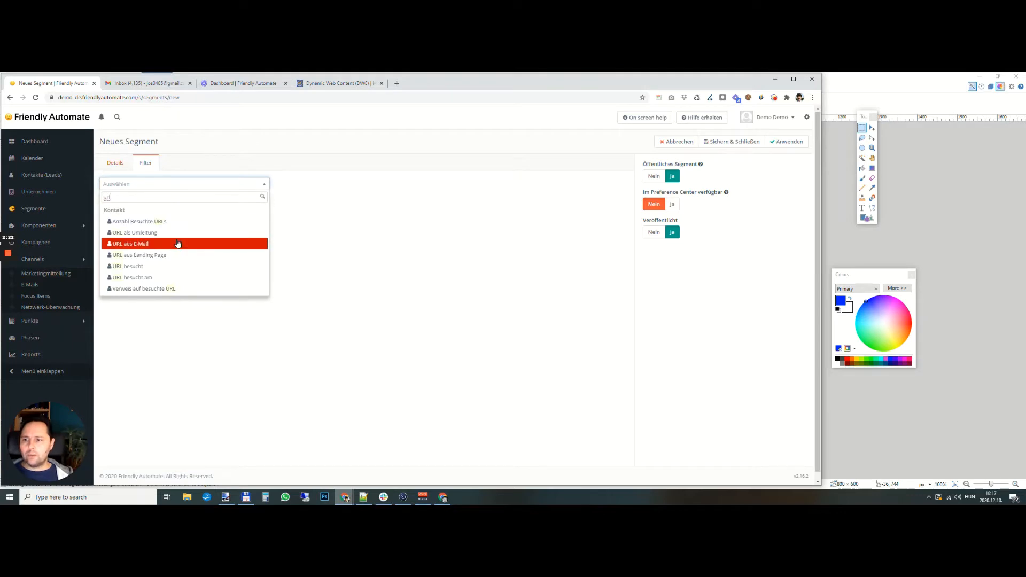
{"action": "left_click", "coordinate": [187, 266]}
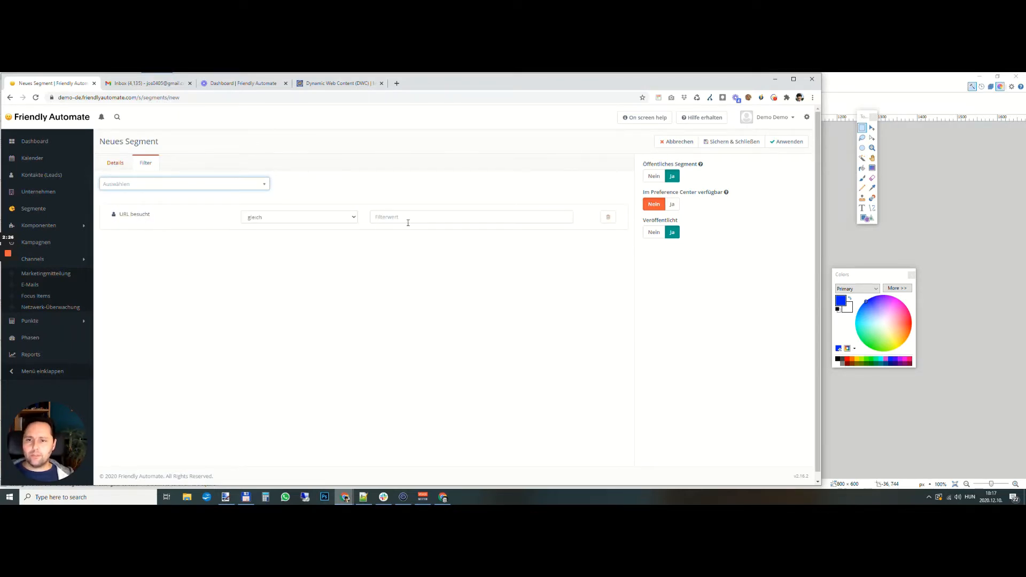
{"action": "left_click", "coordinate": [60, 98]}
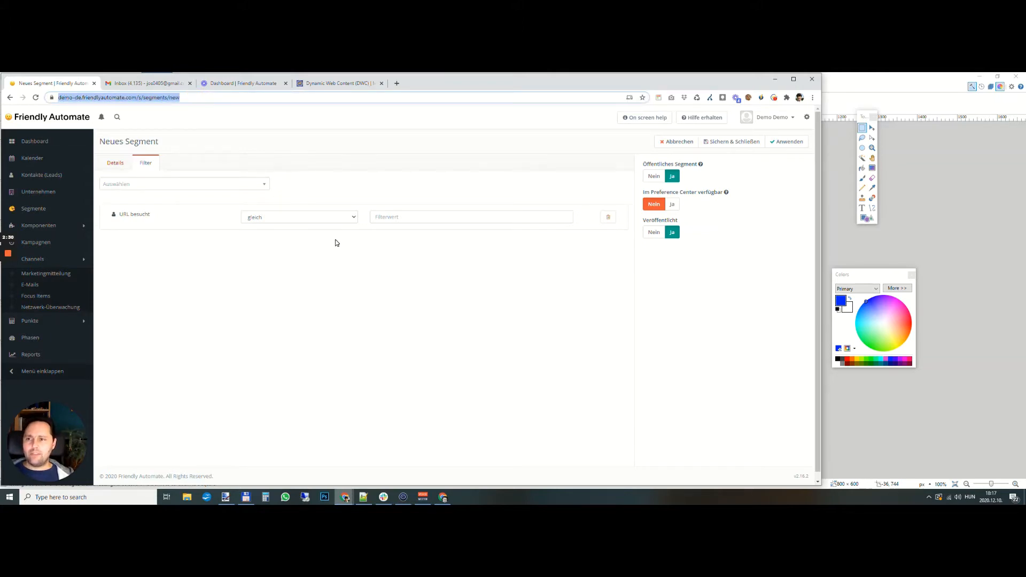
{"action": "double_click", "coordinate": [152, 98]}
{"action": "double_click", "coordinate": [124, 99]}
{"action": "double_click", "coordinate": [177, 99]}
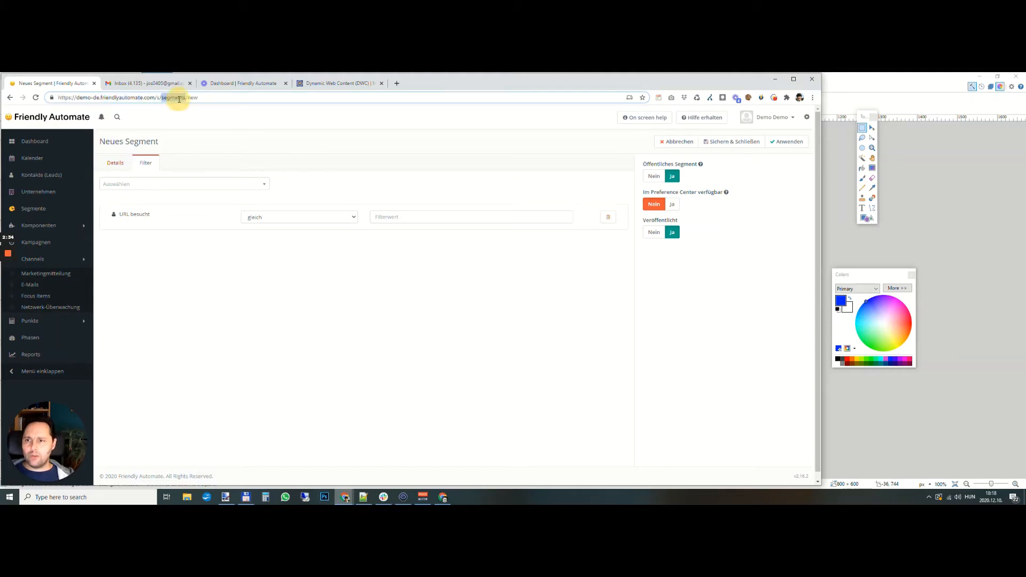
{"action": "left_click", "coordinate": [422, 217]}
{"action": "left_click", "coordinate": [493, 265]}
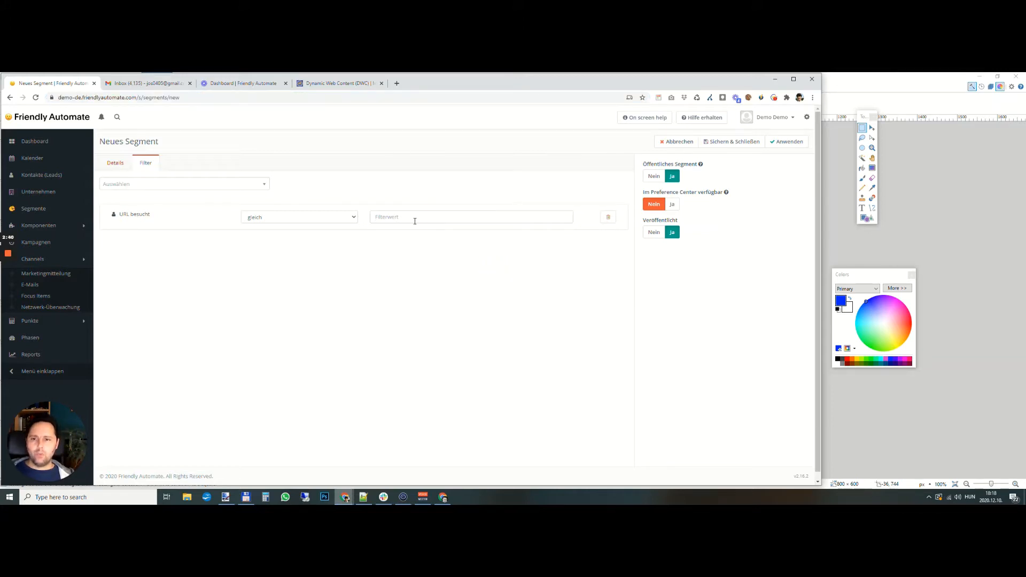
{"action": "double_click", "coordinate": [161, 98]}
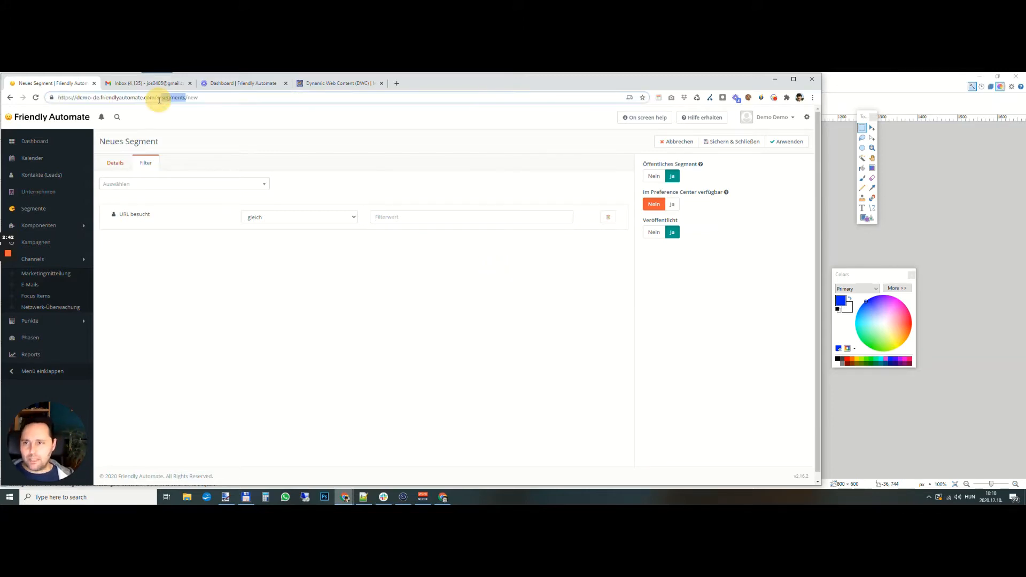
- Set the "URL besucht" filter's condition to "enthält" with the value "vegetarian"
{"action": "left_click", "coordinate": [279, 217]}
{"action": "left_click", "coordinate": [282, 288]}
{"action": "left_click", "coordinate": [399, 217]}
{"action": "type", "text": "ve"}
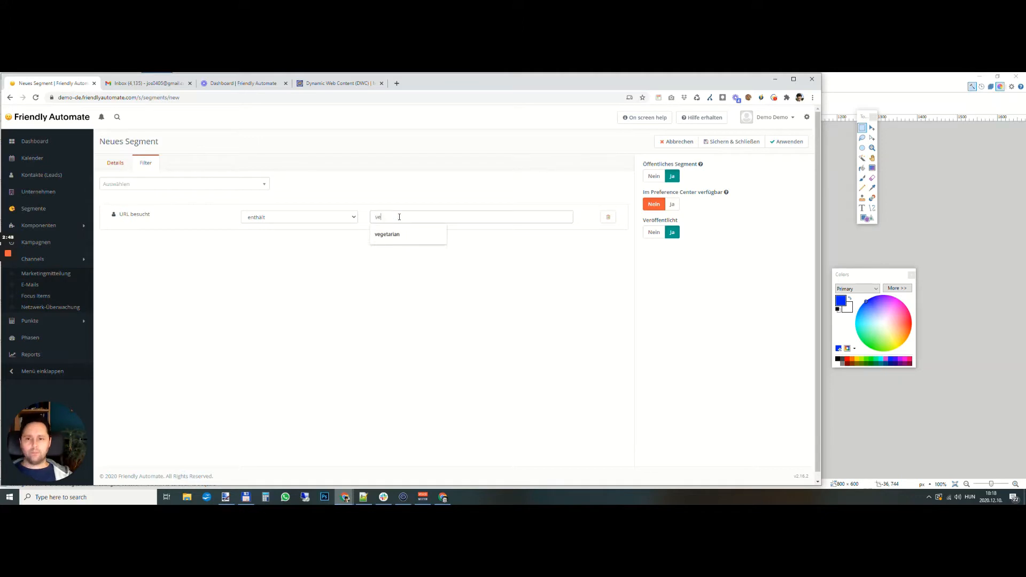
{"action": "left_click", "coordinate": [392, 233]}
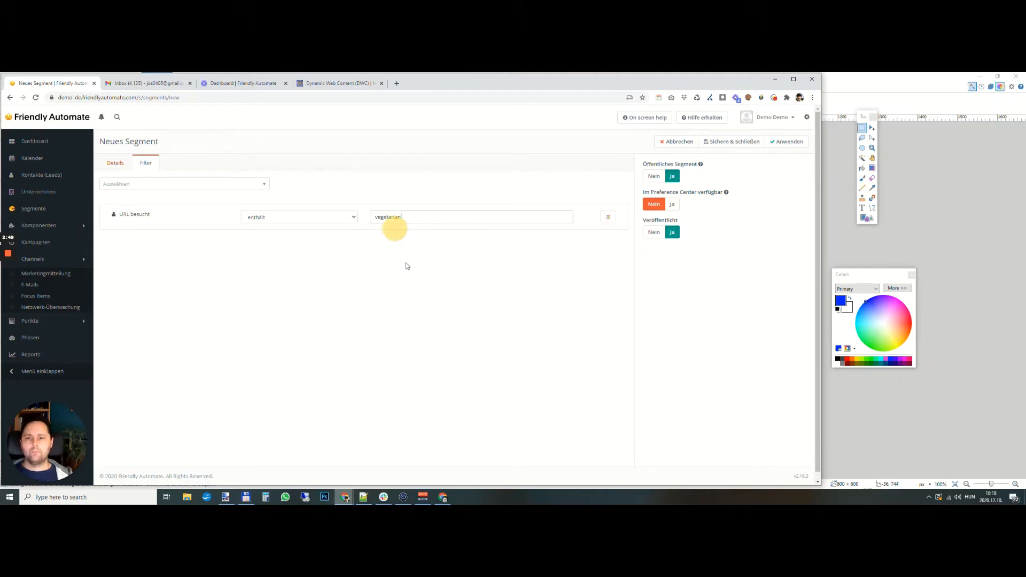
- Add an "Email" filter with the condition "leer", then save and close the segment
{"action": "left_click", "coordinate": [150, 190]}
{"action": "type", "text": "email"}
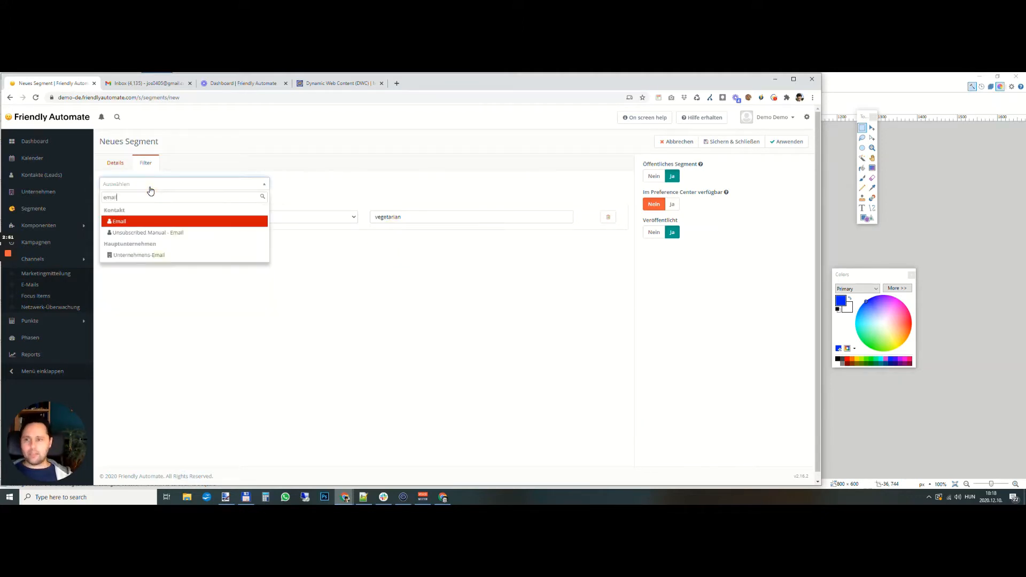
{"action": "left_click", "coordinate": [151, 223]}
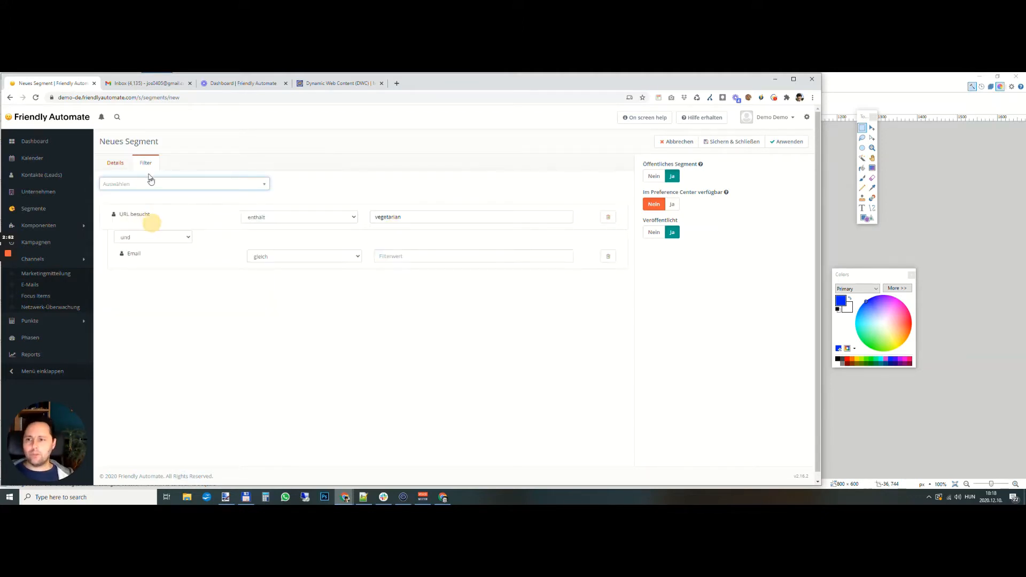
{"action": "left_click", "coordinate": [264, 257]}
{"action": "left_click", "coordinate": [279, 283]}
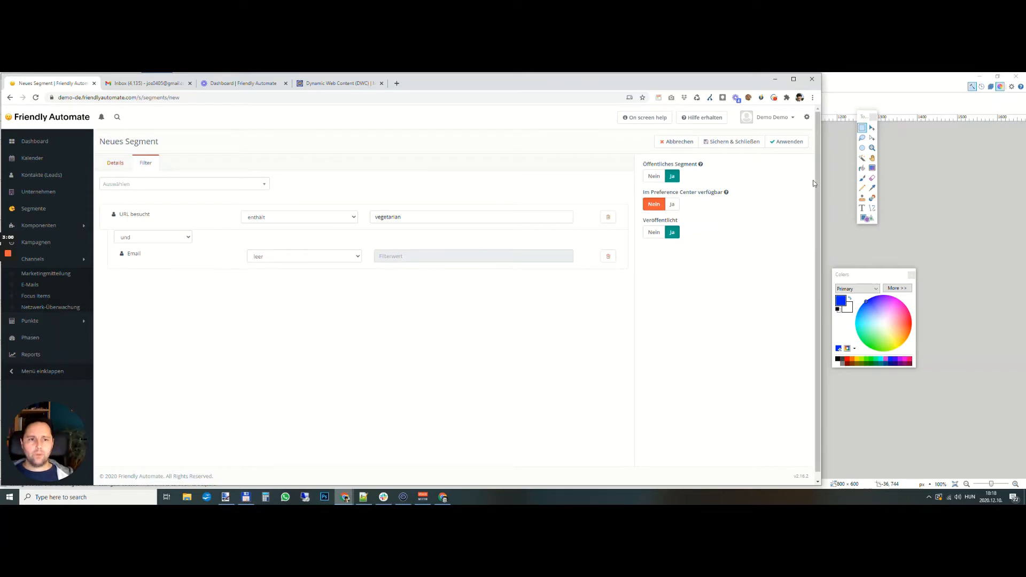
{"action": "left_click", "coordinate": [785, 141]}
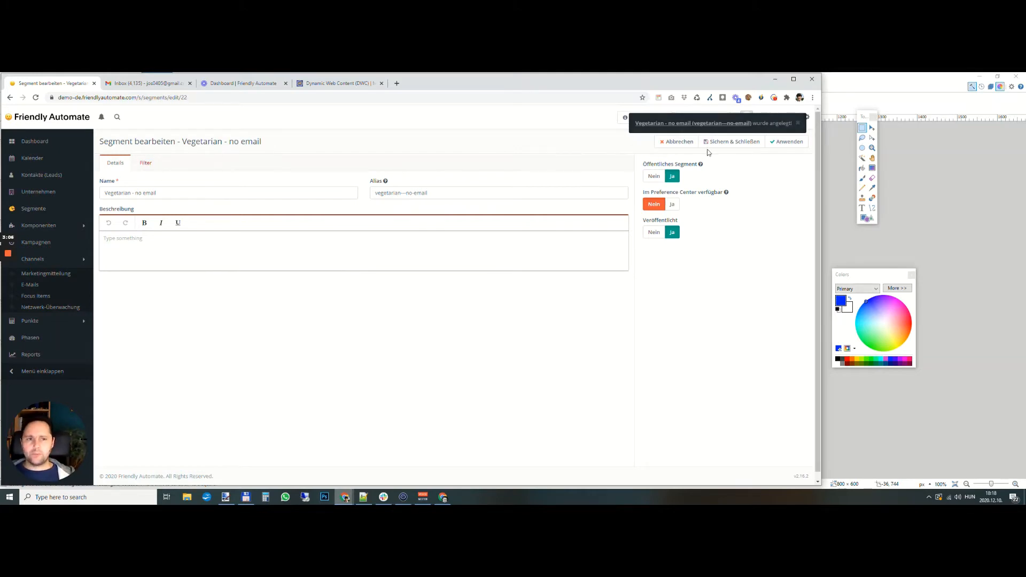
{"action": "left_click", "coordinate": [732, 142]}
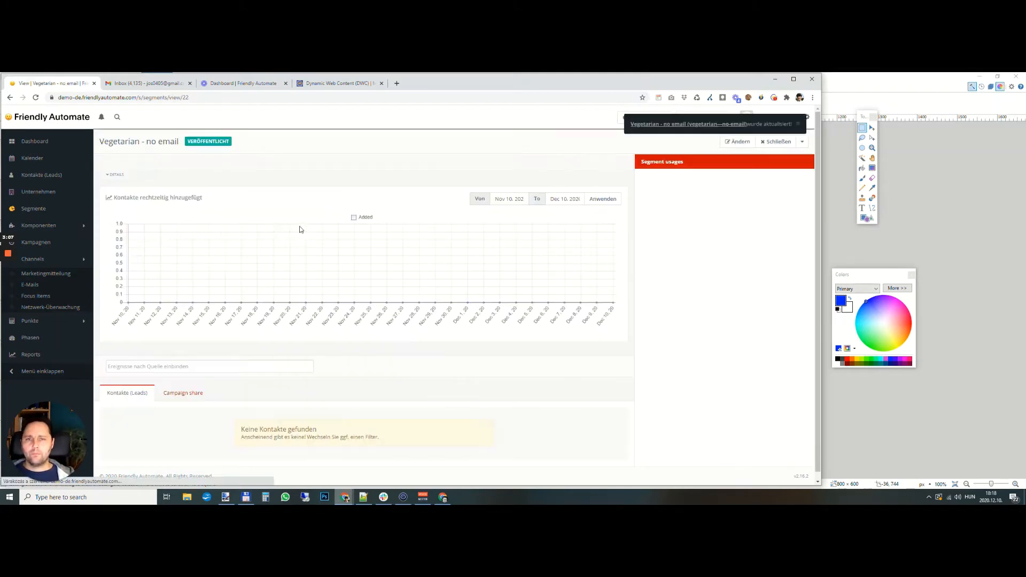
- Clone the "Vegetarian - no email" segment from the segment list and name the copy "Meat - no email"
{"action": "left_click", "coordinate": [36, 208]}
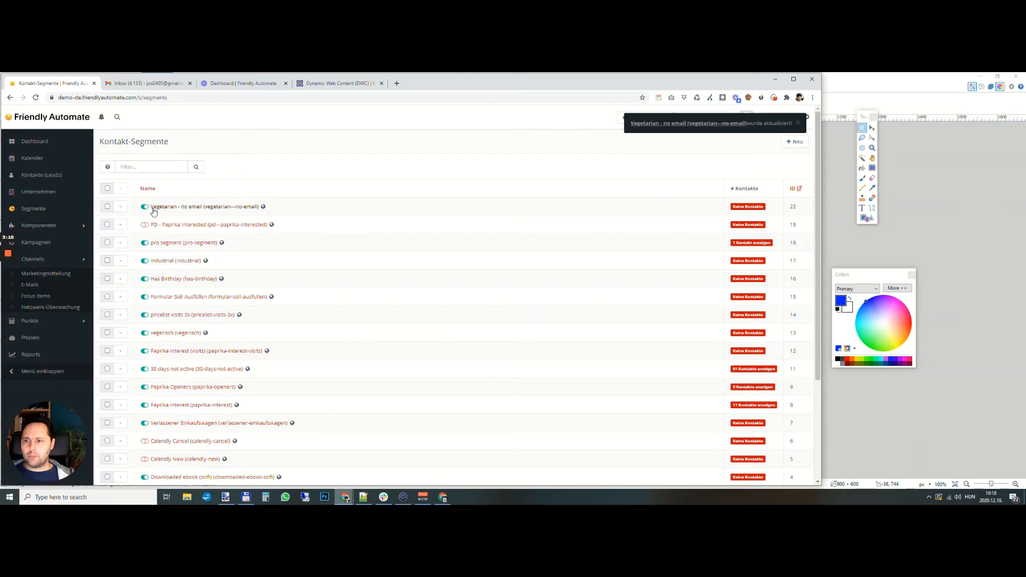
{"action": "left_click", "coordinate": [120, 207]}
{"action": "left_click", "coordinate": [128, 231]}
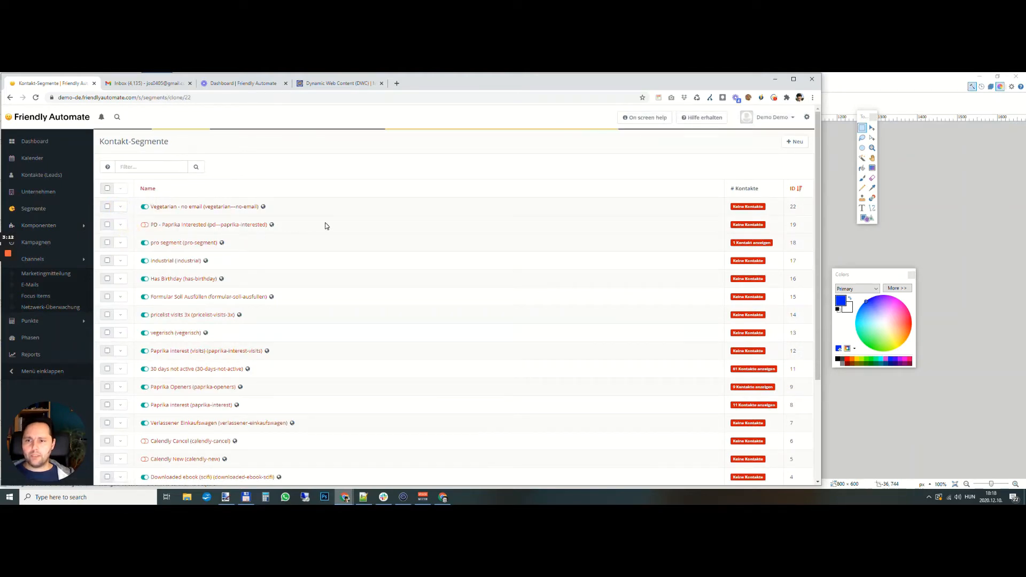
{"action": "double_click", "coordinate": [124, 193]}
{"action": "type", "text": "Meat"}
{"action": "key", "text": "BackSpace"}
{"action": "key", "text": "BackSpace"}
{"action": "type", "text": "t - no email"}
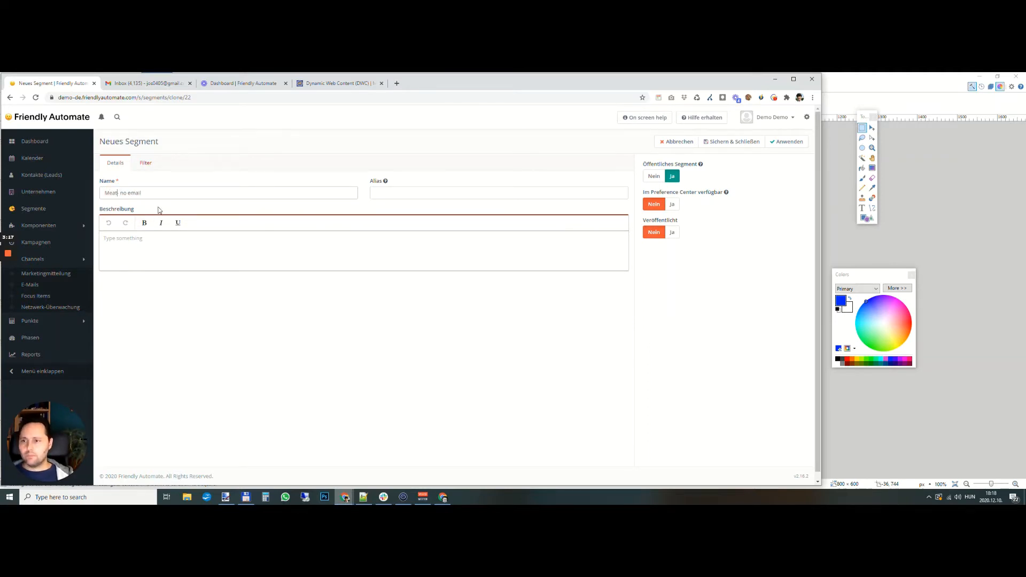
- Set the cloned segment's "URL besucht" filter value to "meat-dish"
{"action": "left_click", "coordinate": [146, 163]}
{"action": "double_click", "coordinate": [415, 217]}
{"action": "type", "text": "meat-dish"}
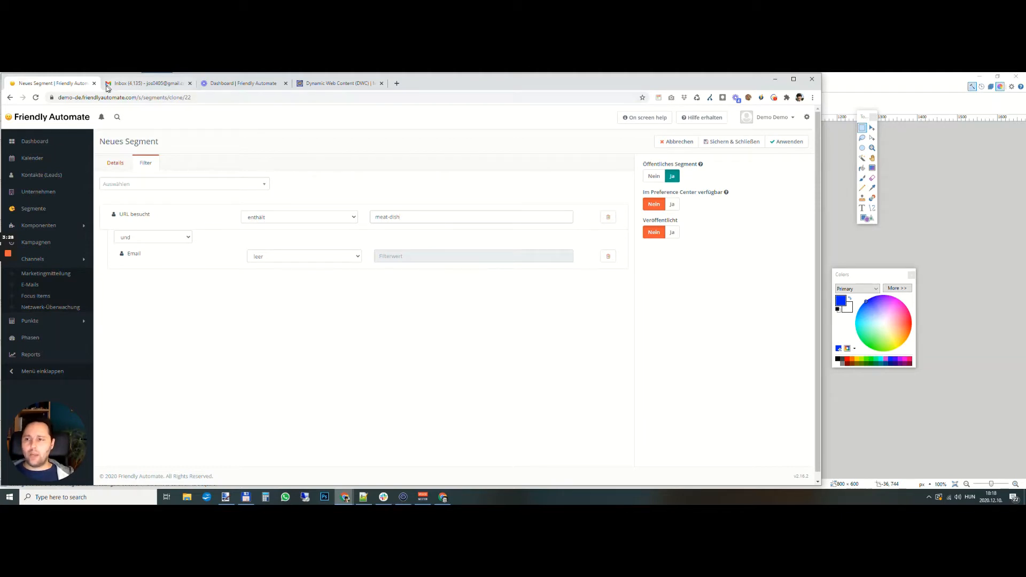
{"action": "double_click", "coordinate": [155, 98]}
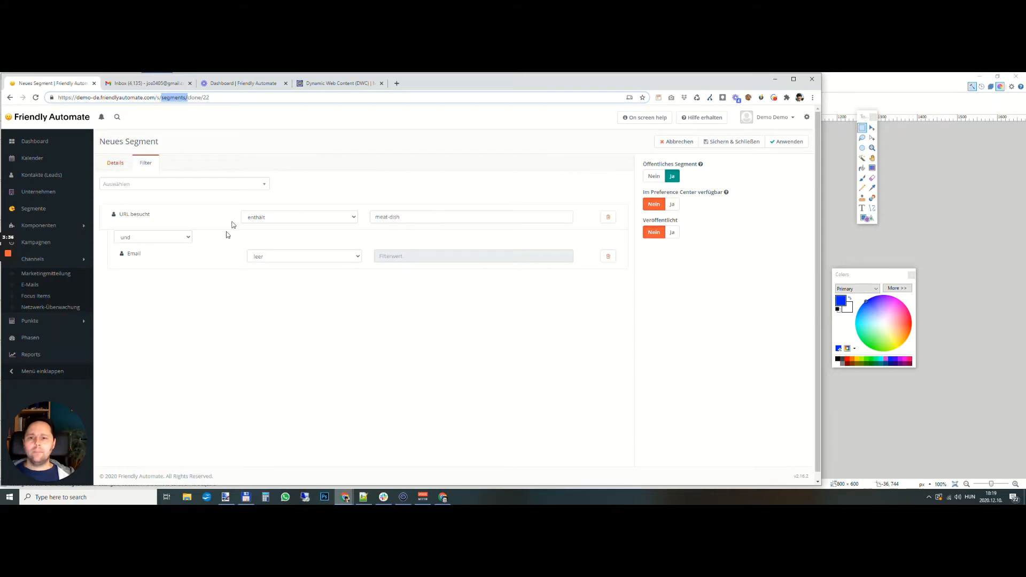
- Save and close the "Meat - no email" segment and publish it from the segment list
{"action": "left_click", "coordinate": [731, 142]}
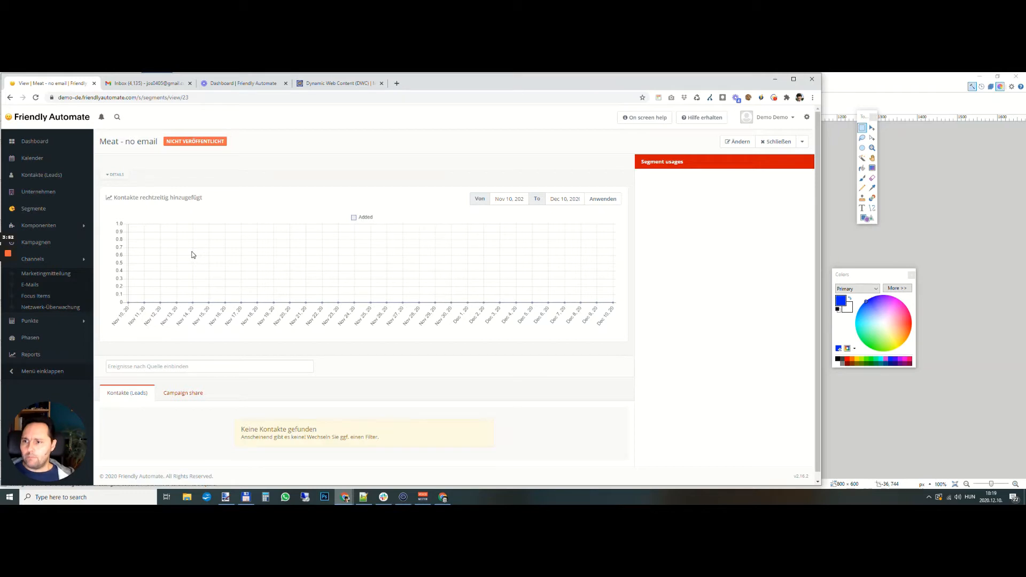
{"action": "left_click", "coordinate": [34, 208]}
{"action": "left_click", "coordinate": [144, 207]}
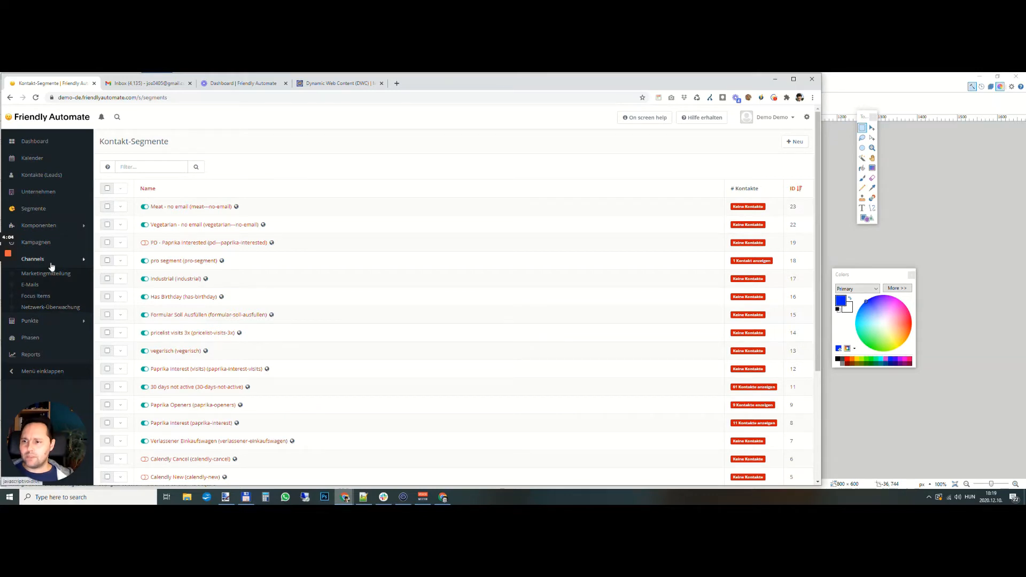
- Open the "Focus Workflow" campaign for editing and launch its campaign builder
{"action": "left_click", "coordinate": [35, 242]}
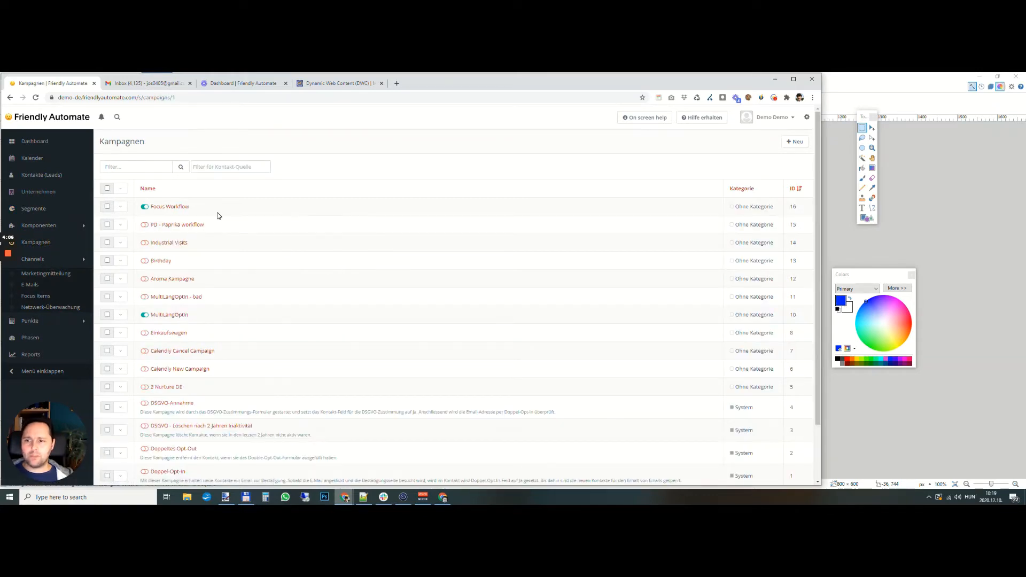
{"action": "left_click", "coordinate": [181, 208]}
{"action": "left_click", "coordinate": [734, 157]}
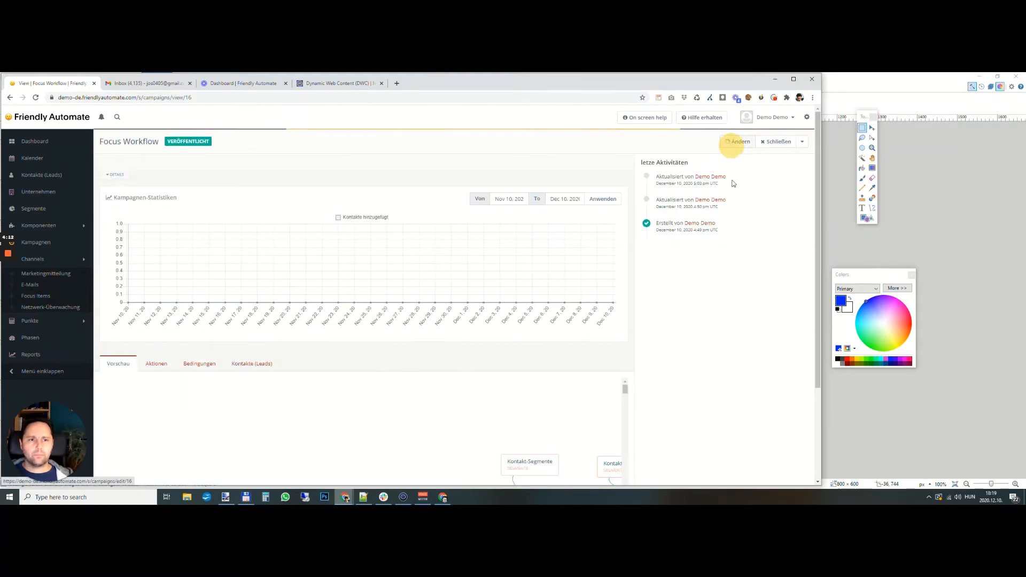
{"action": "left_click", "coordinate": [620, 140]}
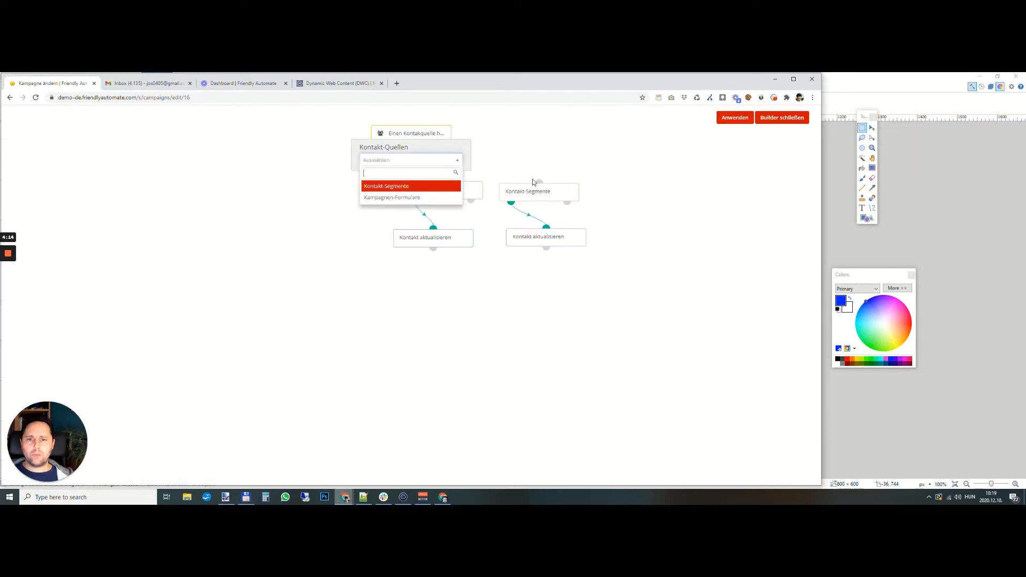
- Add a Kontakt-Segmente contact source to the campaign using the "Meat - no email" and "Vegetarian - no email" segments
{"action": "left_click", "coordinate": [303, 236]}
{"action": "left_click", "coordinate": [399, 161]}
{"action": "left_click", "coordinate": [406, 189]}
{"action": "left_click", "coordinate": [370, 167]}
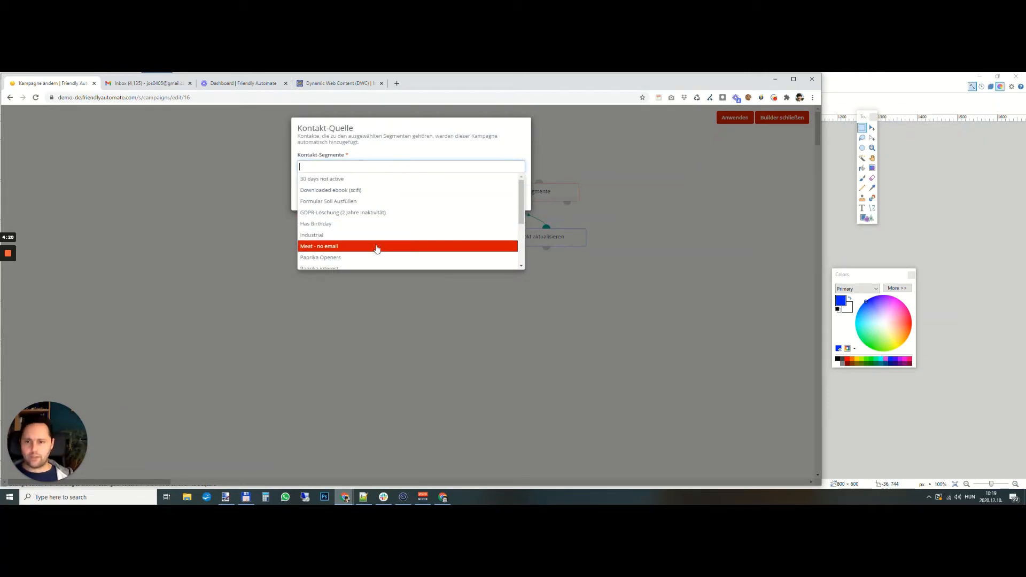
{"action": "left_click", "coordinate": [374, 246]}
{"action": "left_click", "coordinate": [361, 168]}
{"action": "scroll", "coordinate": [370, 229], "scroll_direction": "down", "scroll_amount": 3}
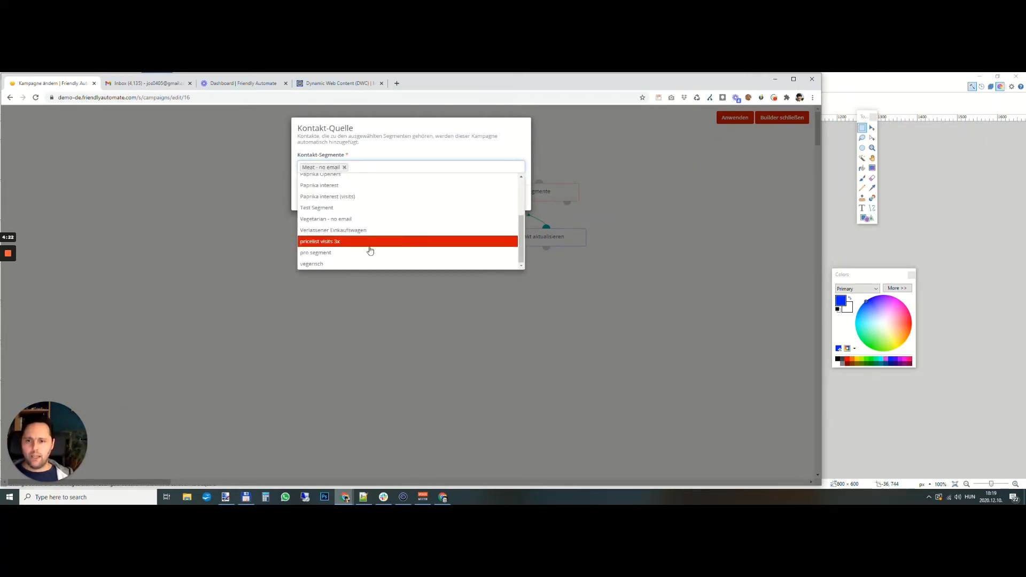
{"action": "left_click", "coordinate": [369, 220]}
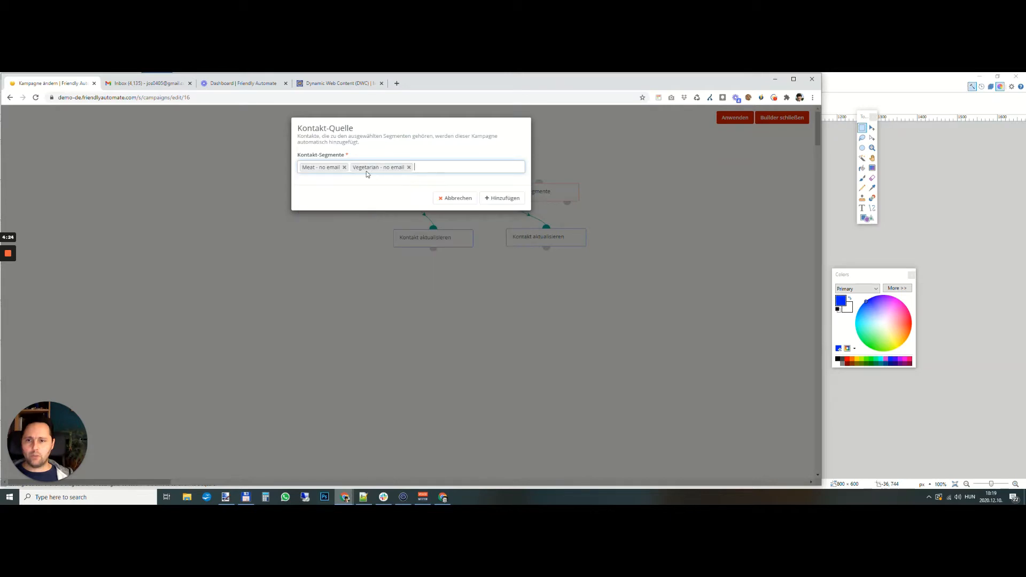
{"action": "left_click", "coordinate": [493, 199]}
- Rearrange the two "Kontakt-Segmente" conditions and their "Kontakt aktualisieren" actions into two separate branches beneath the contact source
{"action": "left_click_drag", "start_coordinate": [407, 241], "coordinate": [300, 248]}
{"action": "left_click_drag", "start_coordinate": [423, 187], "coordinate": [336, 193]}
{"action": "left_click_drag", "start_coordinate": [523, 194], "coordinate": [463, 198]}
{"action": "left_click_drag", "start_coordinate": [534, 241], "coordinate": [481, 255]}
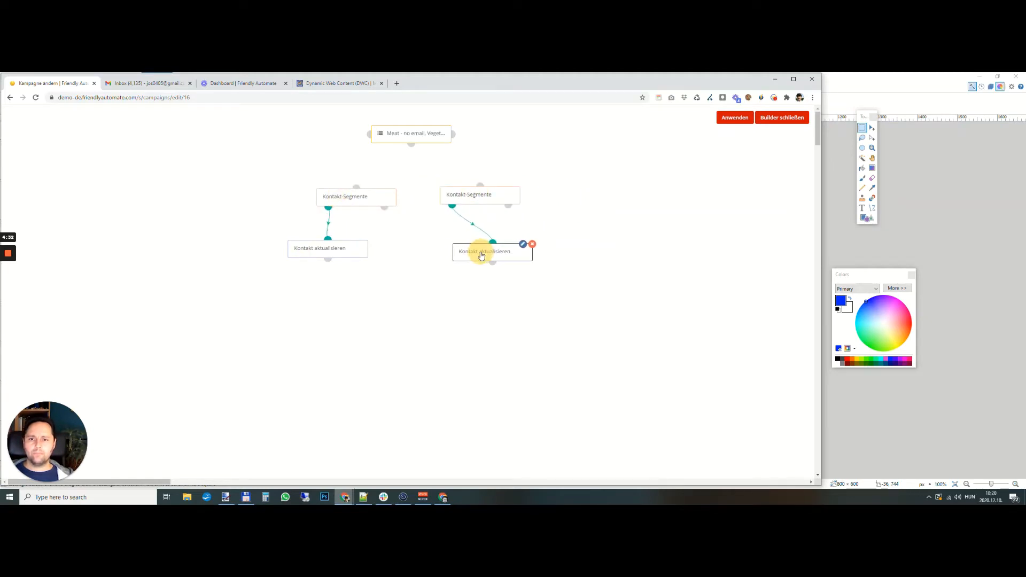
{"action": "left_click_drag", "start_coordinate": [338, 250], "coordinate": [365, 255]}
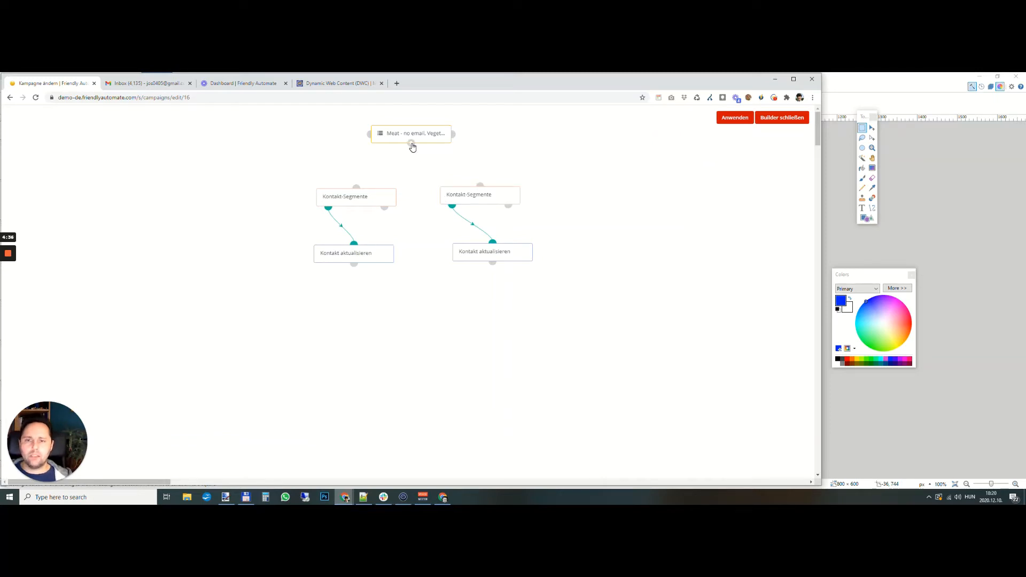
- Connect the contact source's lower anchor to both "Kontakt-Segmente" conditions
{"action": "left_click_drag", "start_coordinate": [411, 144], "coordinate": [357, 188]}
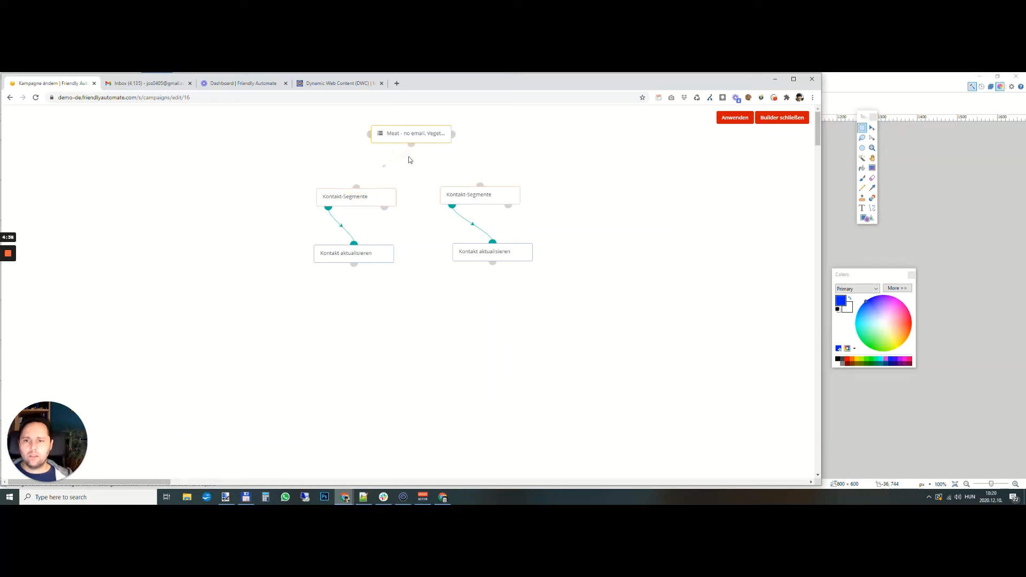
{"action": "left_click_drag", "start_coordinate": [413, 145], "coordinate": [479, 185]}
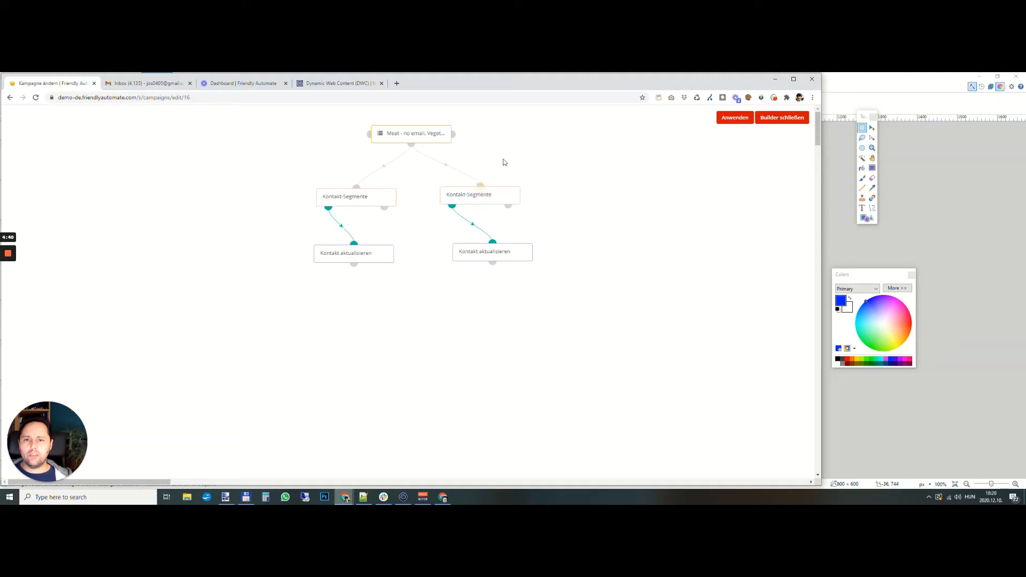
{"action": "left_click", "coordinate": [396, 244]}
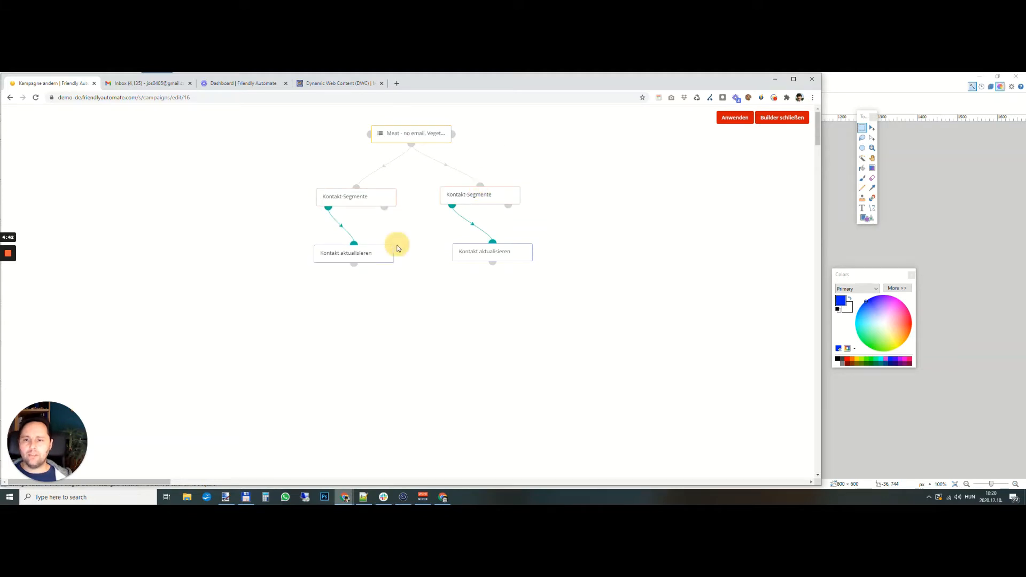
- Delete both "Kontakt aktualisieren" actions beneath the two "Kontakt-Segmente" conditions
{"action": "left_click", "coordinate": [394, 246]}
{"action": "left_click", "coordinate": [532, 245]}
- Set the left branch's "Kontakt-Segmente" condition to check for the "Meat - no email" segment
{"action": "mouse_move", "coordinate": [350, 198]}
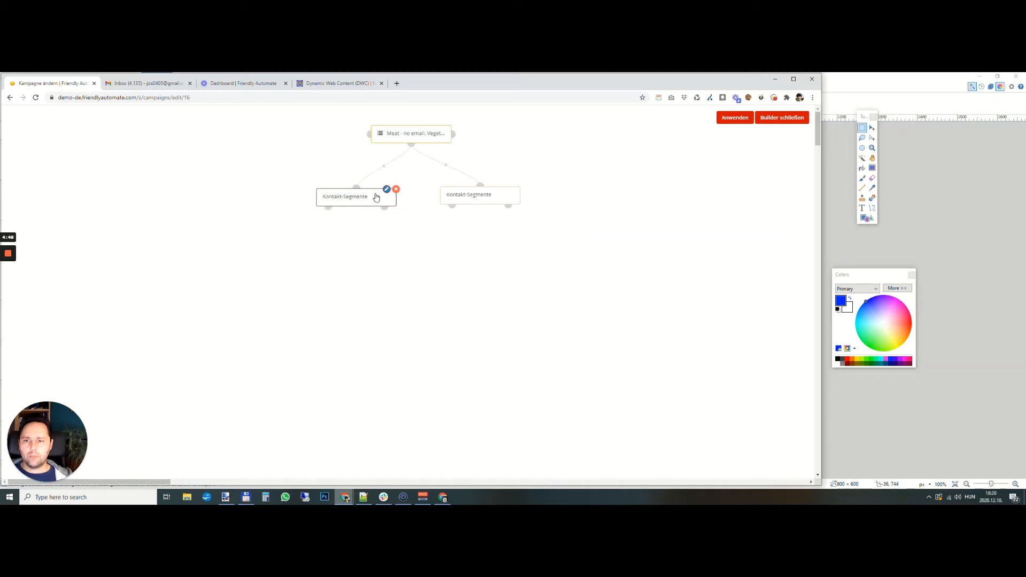
{"action": "left_click", "coordinate": [387, 190]}
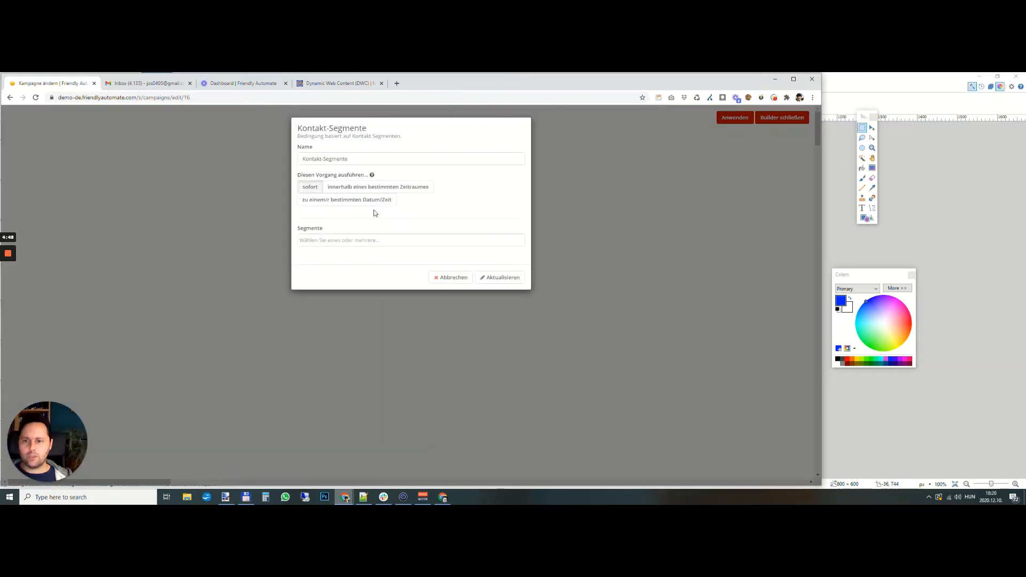
{"action": "left_click", "coordinate": [330, 241]}
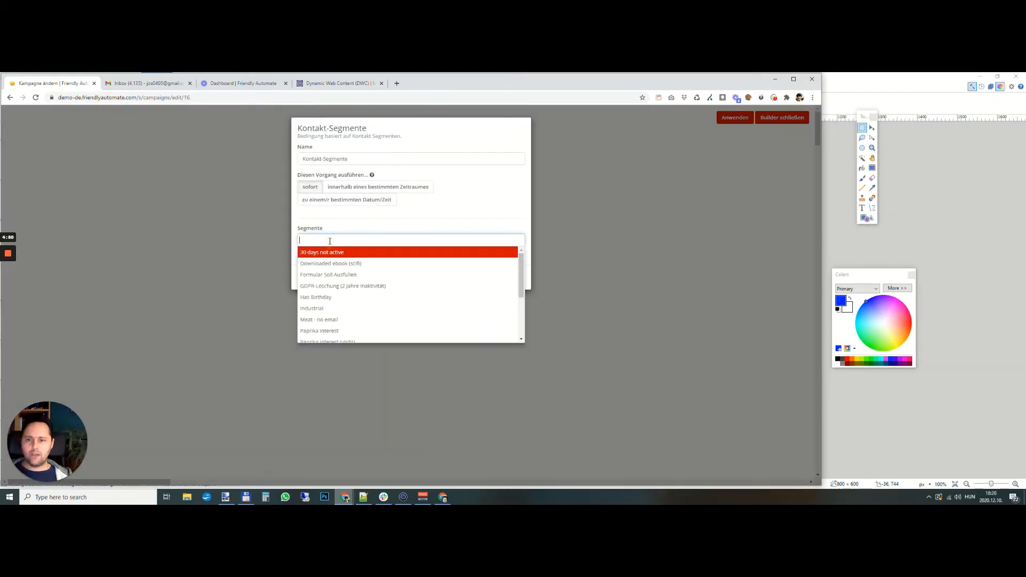
{"action": "left_click", "coordinate": [357, 321]}
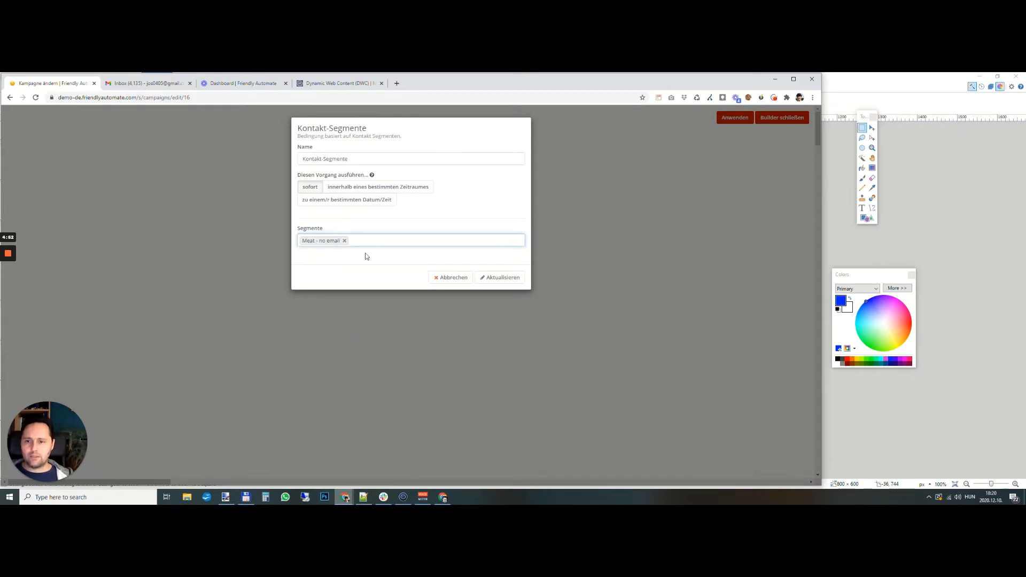
{"action": "left_click", "coordinate": [497, 278]}
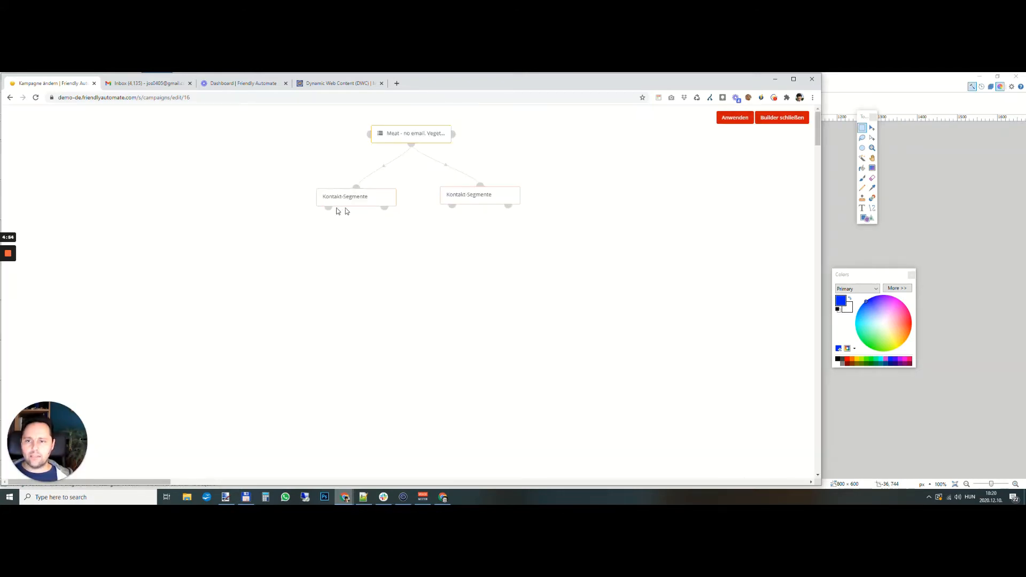
- Set the right branch's "Kontakt-Segmente" condition to check for the "Vegetarian - no email" segment
{"action": "left_click", "coordinate": [509, 186]}
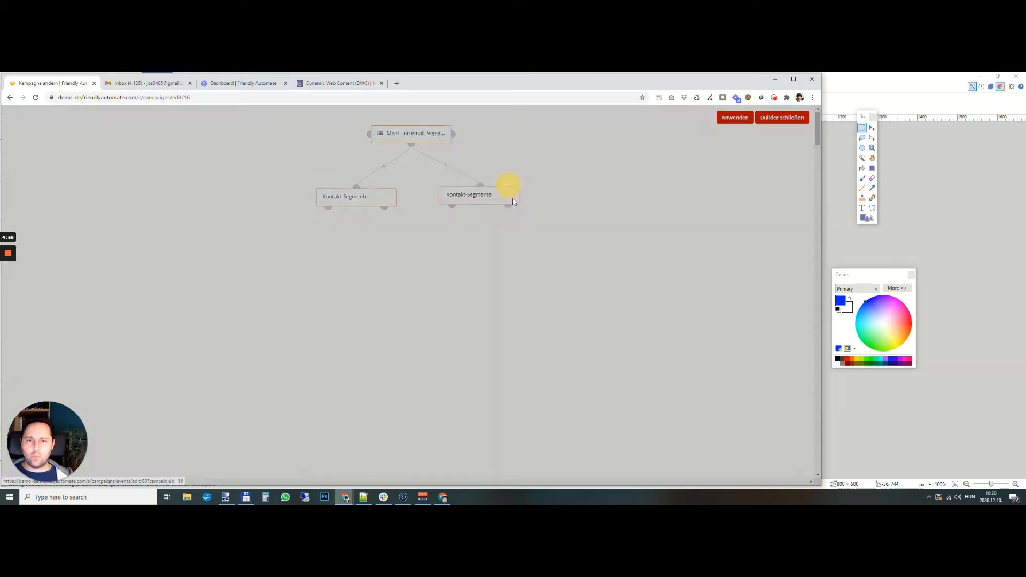
{"action": "left_click", "coordinate": [357, 242]}
{"action": "left_click", "coordinate": [374, 323]}
{"action": "left_click", "coordinate": [498, 278]}
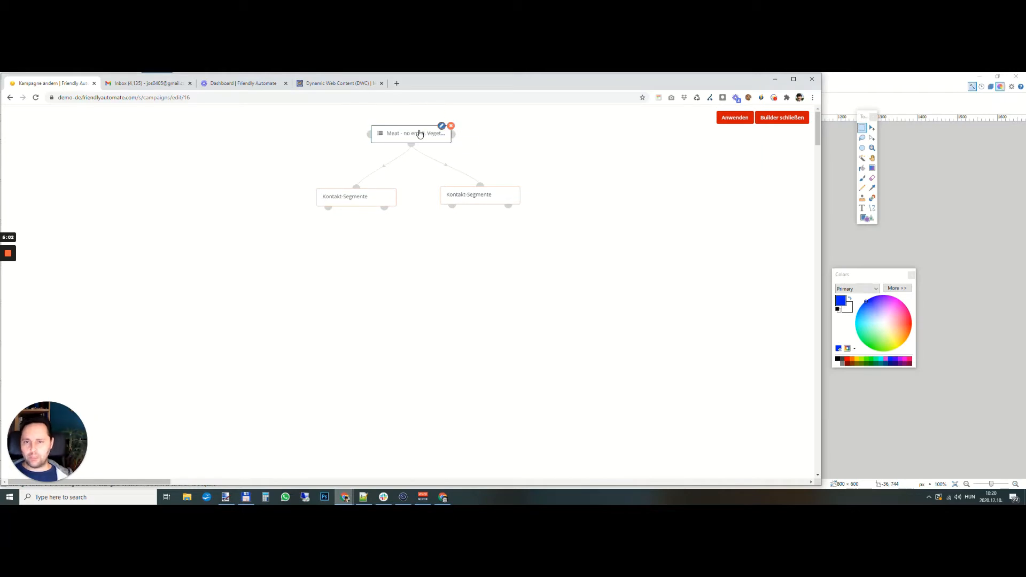
- Add a "Kontakt-Tags anpassen" action to the yes path of the left condition that adds the tag focus_meat
{"action": "left_click", "coordinate": [328, 208]}
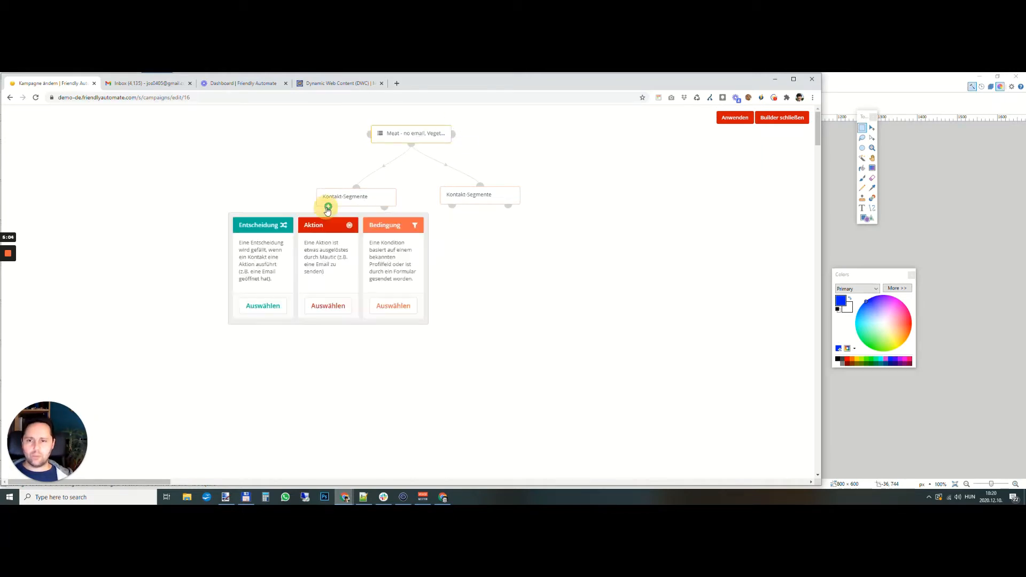
{"action": "left_click", "coordinate": [337, 303]}
{"action": "type", "text": "tag"}
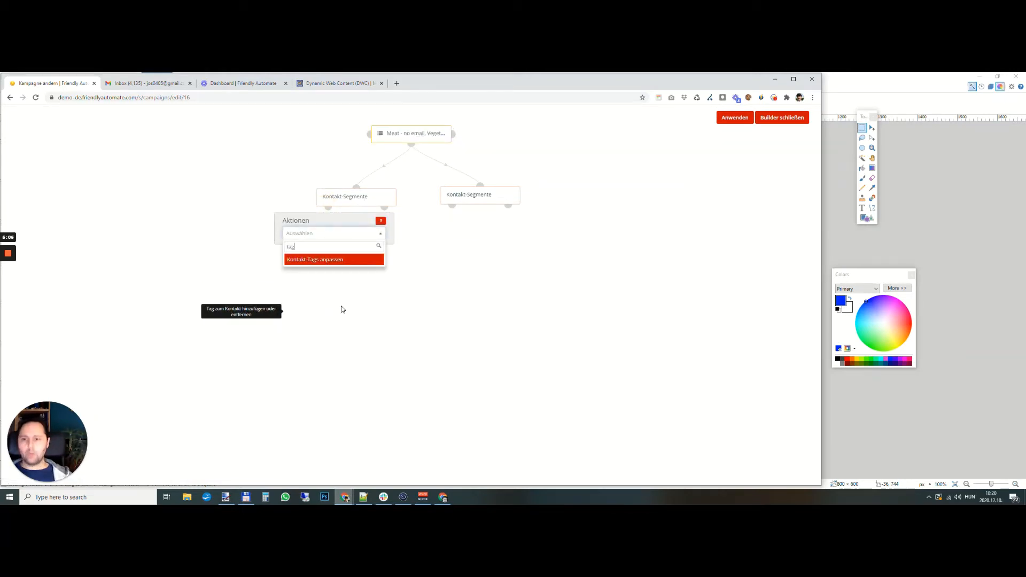
{"action": "left_click", "coordinate": [332, 259]}
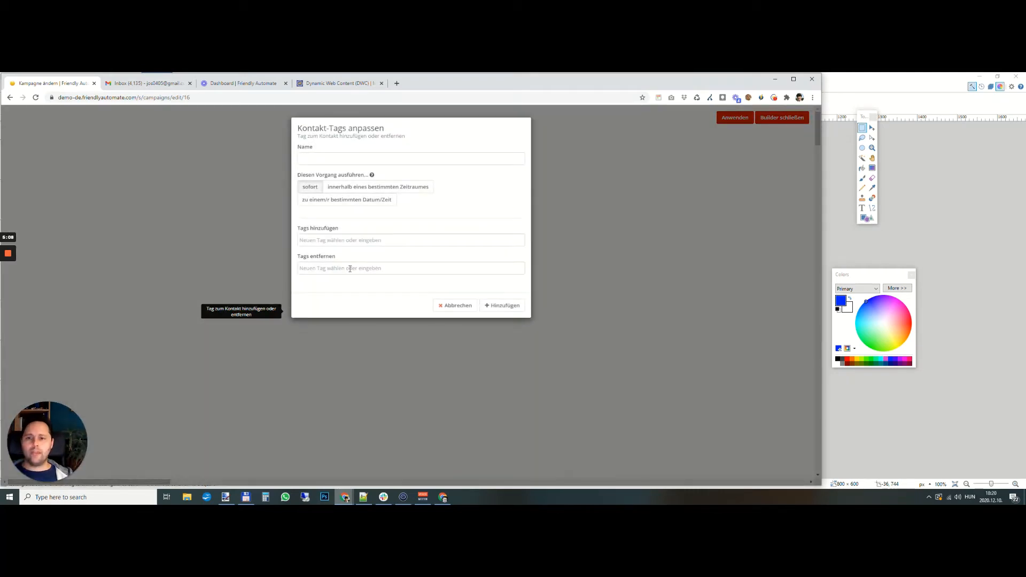
{"action": "left_click", "coordinate": [340, 238]}
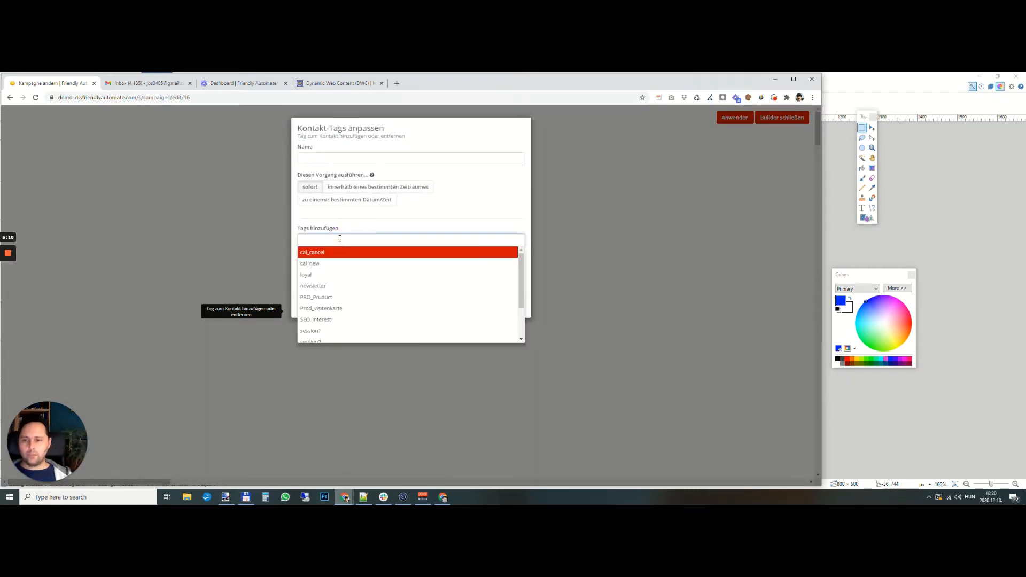
{"action": "type", "text": "focus_meat"}
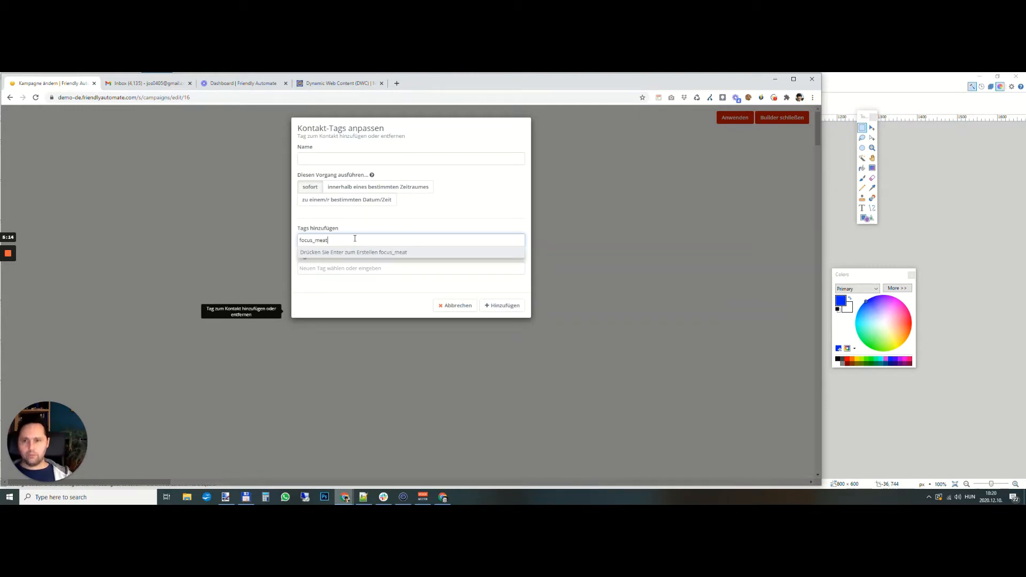
{"action": "key", "text": "Return"}
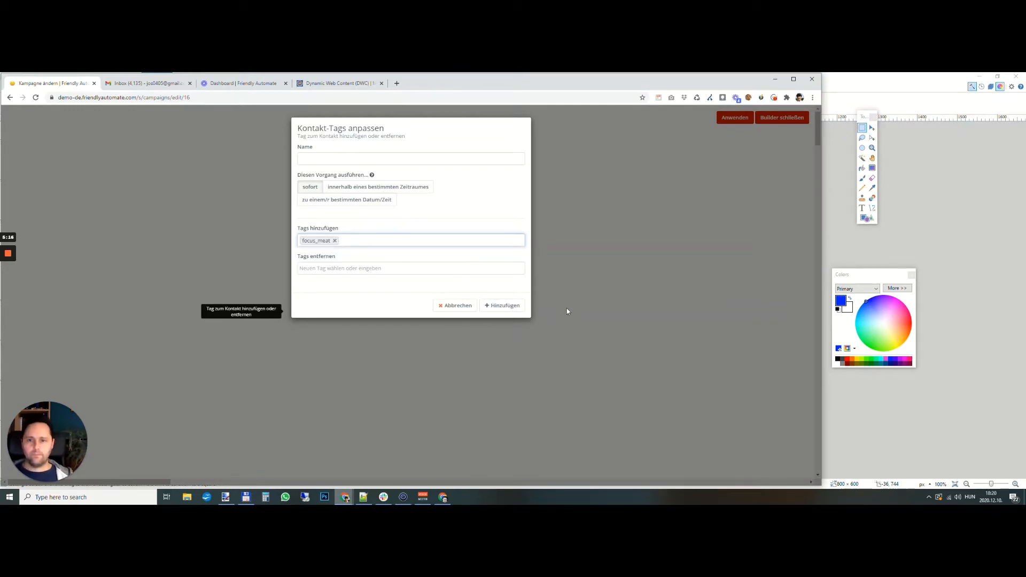
{"action": "left_click", "coordinate": [505, 306]}
- Add a "Kontakt-Tags anpassen" action to the yes path of the right condition that adds the tag focus_veg
{"action": "left_click", "coordinate": [451, 205]}
{"action": "left_click", "coordinate": [460, 306]}
{"action": "type", "text": "tag"}
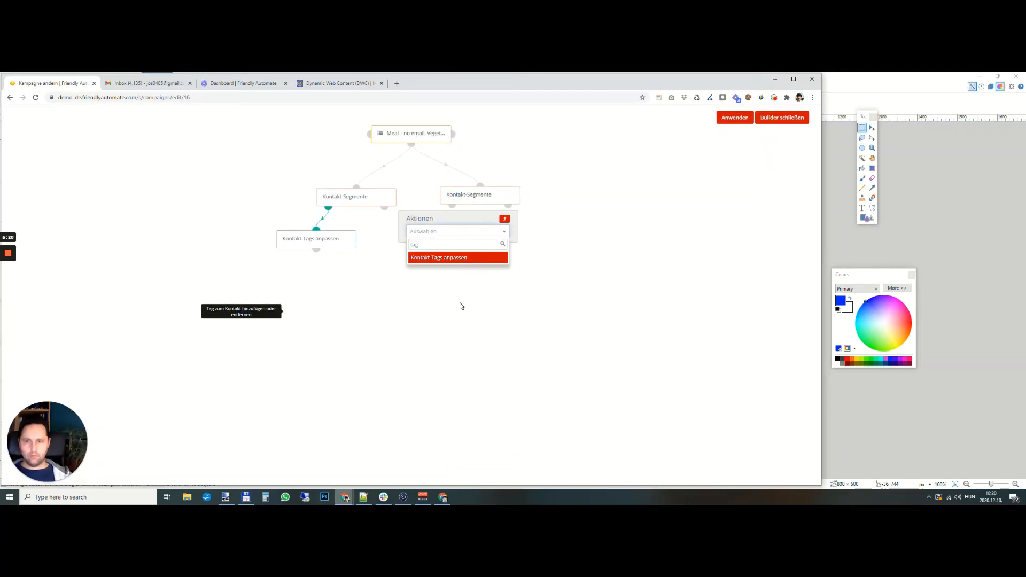
{"action": "left_click", "coordinate": [467, 259]}
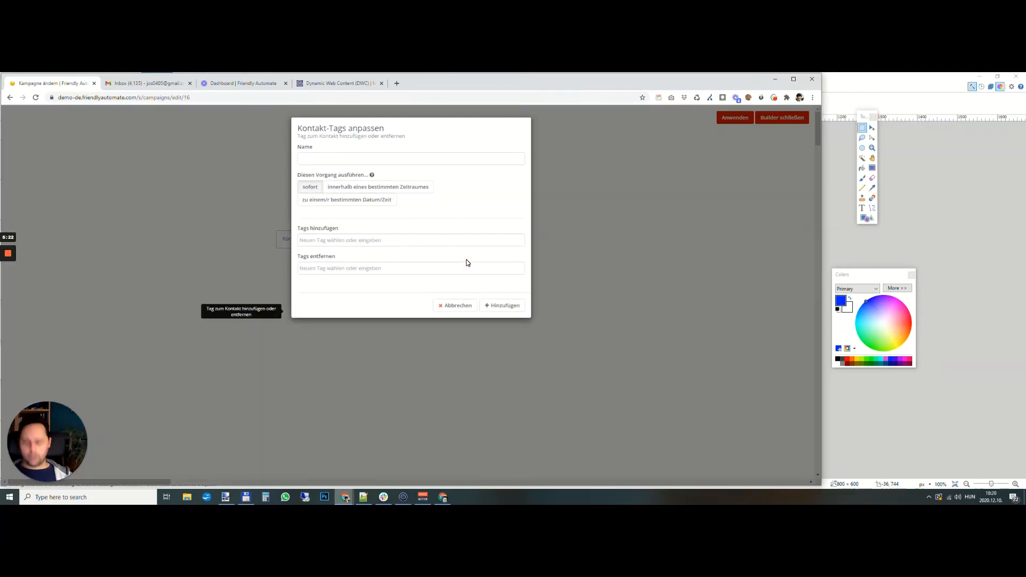
{"action": "left_click", "coordinate": [428, 239]}
{"action": "type", "text": "focu"}
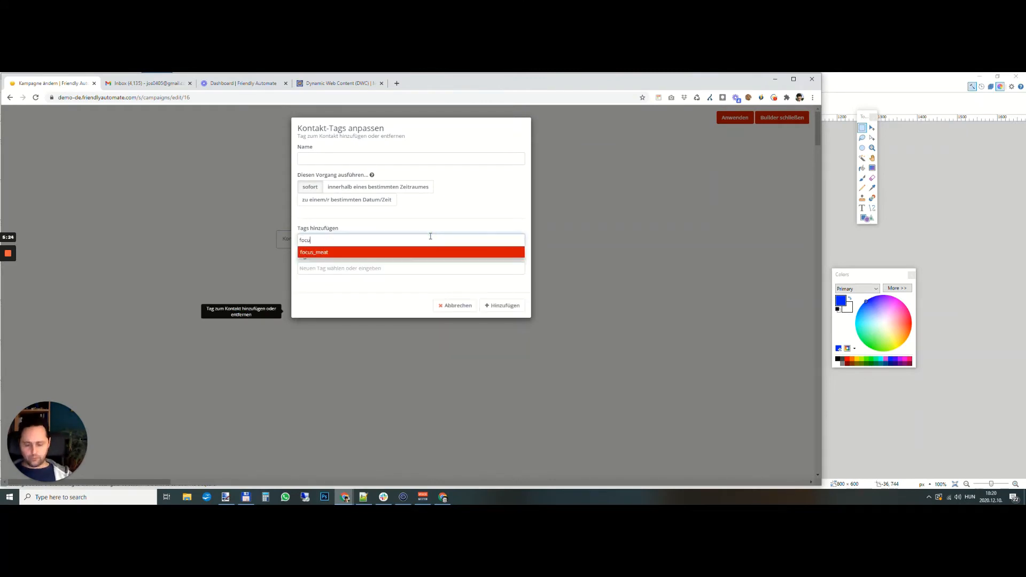
{"action": "type", "text": "s_veg"}
{"action": "key", "text": "Return"}
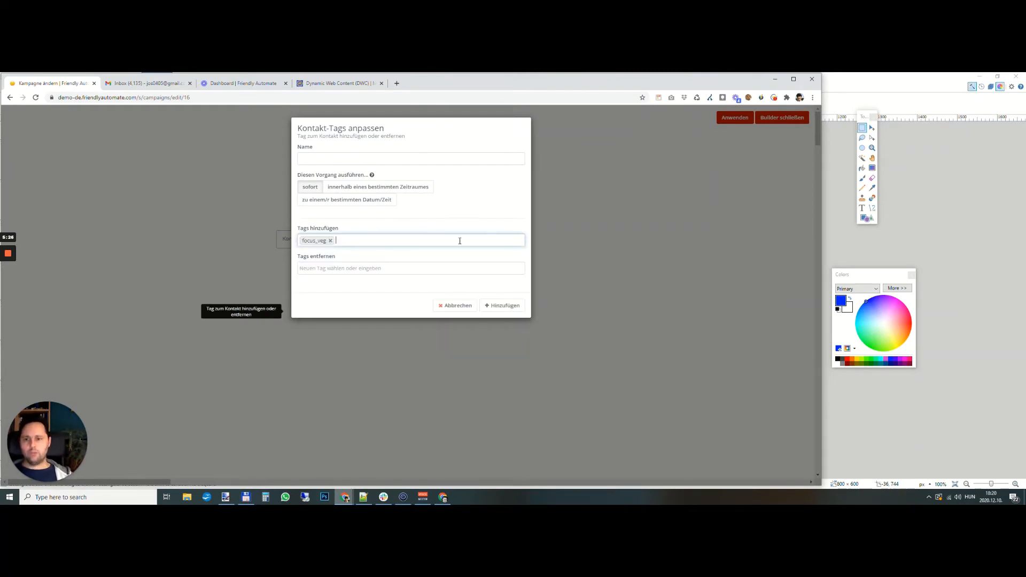
{"action": "left_click", "coordinate": [501, 307]}
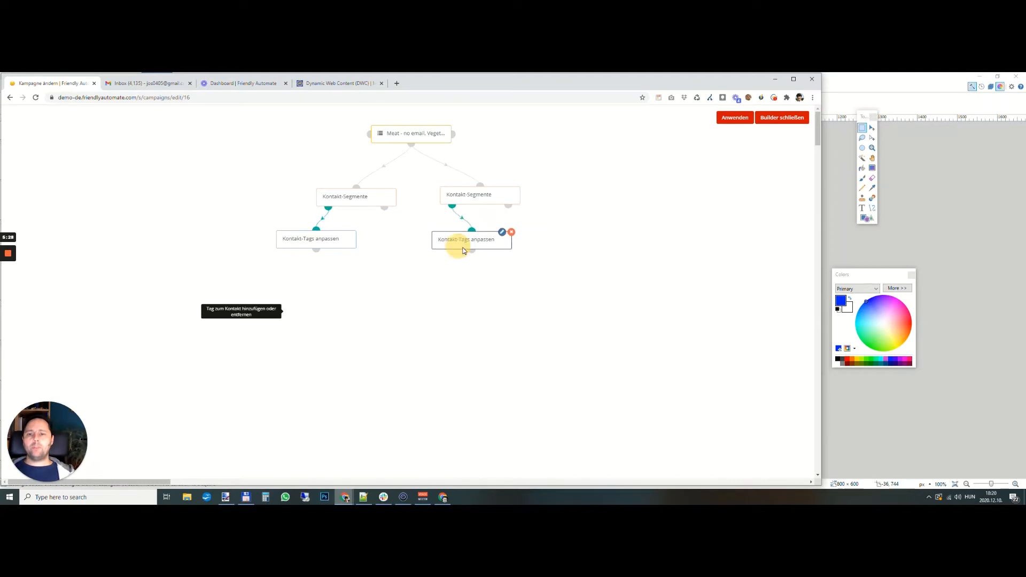
- Shift the left tag action slightly to the right, then save and close the "Focus Workflow" campaign
{"action": "left_click_drag", "start_coordinate": [331, 245], "coordinate": [361, 253]}
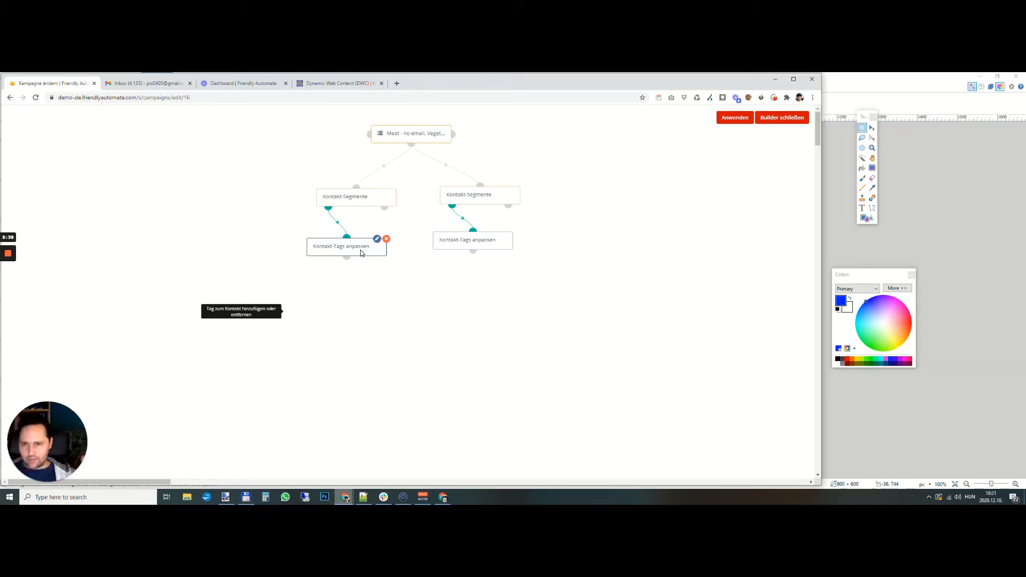
{"action": "left_click", "coordinate": [735, 123]}
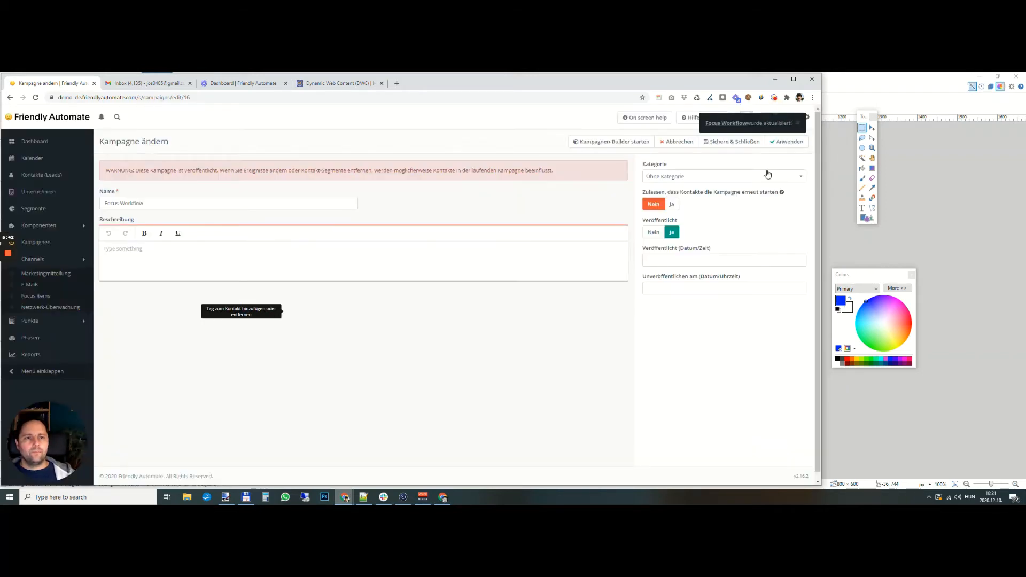
{"action": "left_click", "coordinate": [499, 98]}
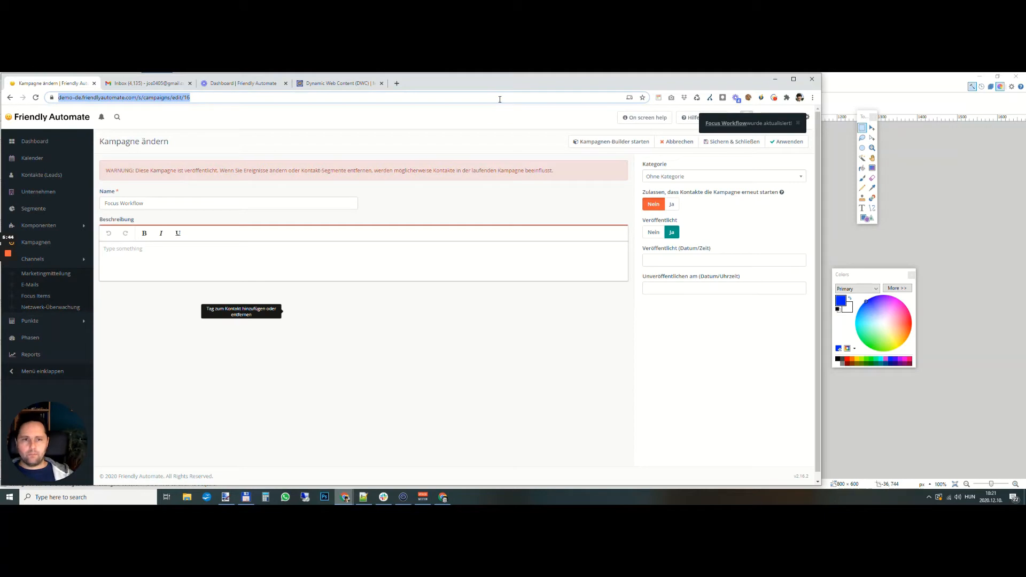
{"action": "left_click", "coordinate": [734, 141]}
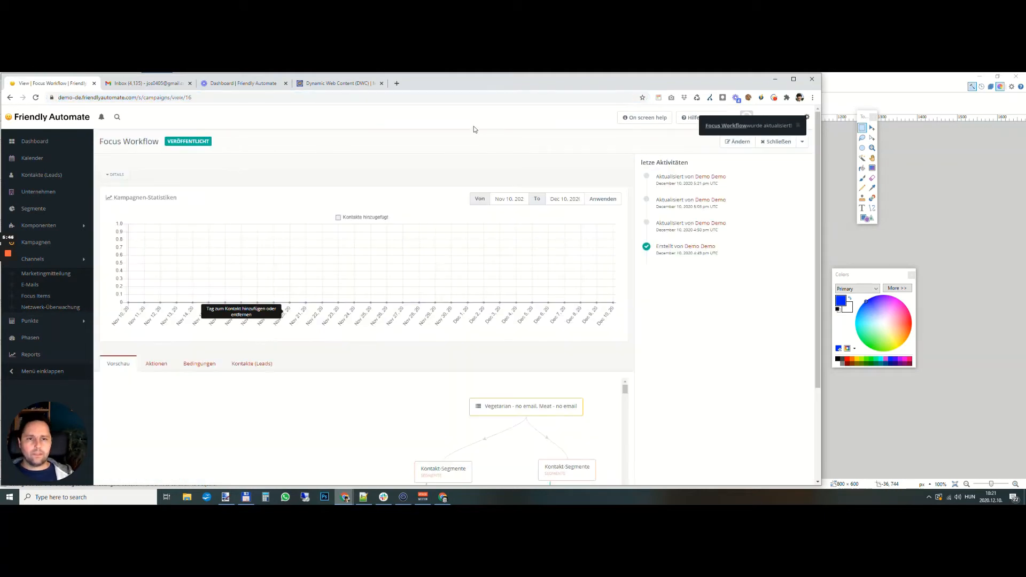
{"action": "left_click", "coordinate": [475, 97]}
{"action": "key", "text": "Return"}
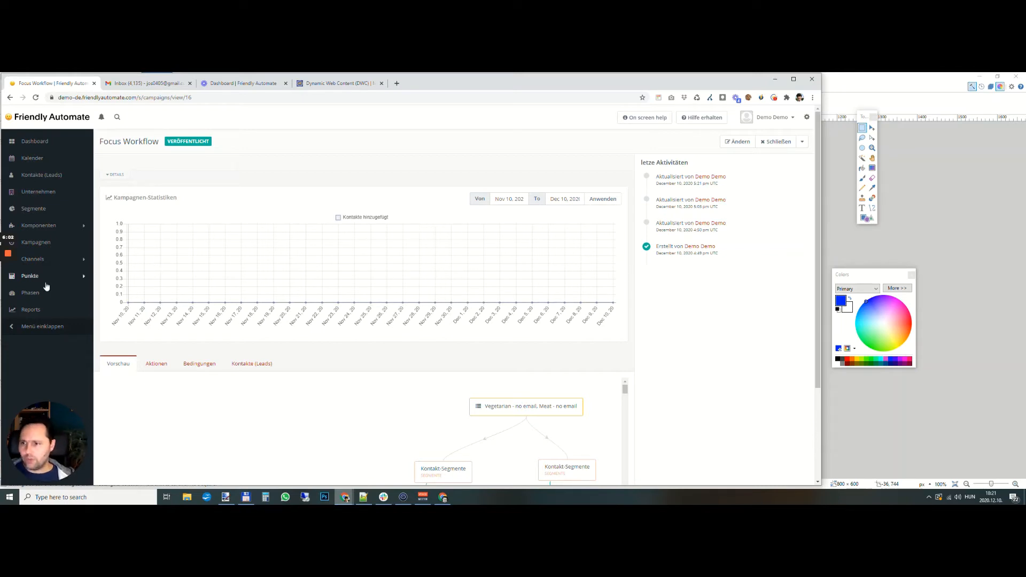
- Create a new focus item in the Focus Items channel and name it "meat popup"
{"action": "left_click", "coordinate": [33, 259]}
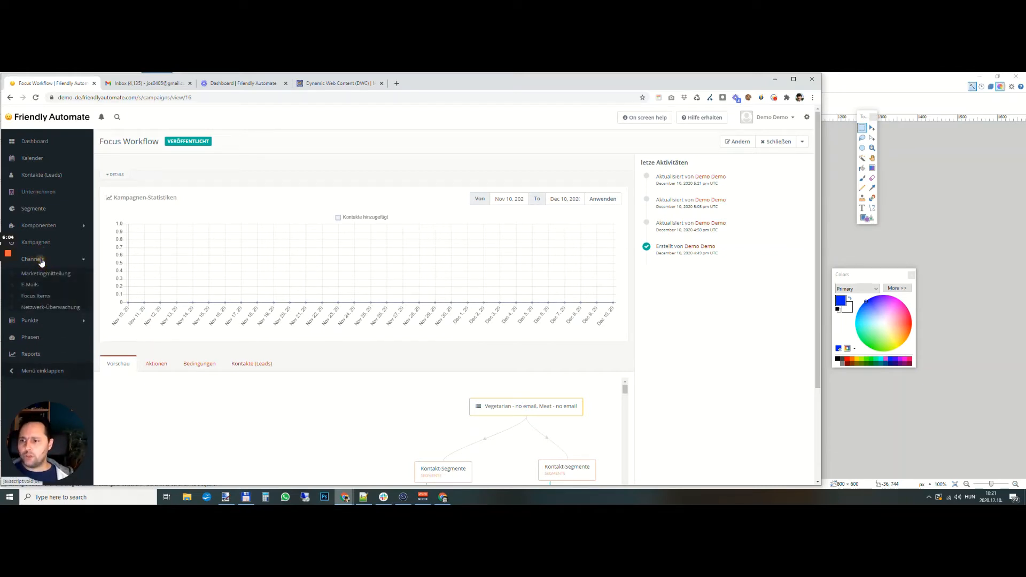
{"action": "left_click", "coordinate": [36, 295]}
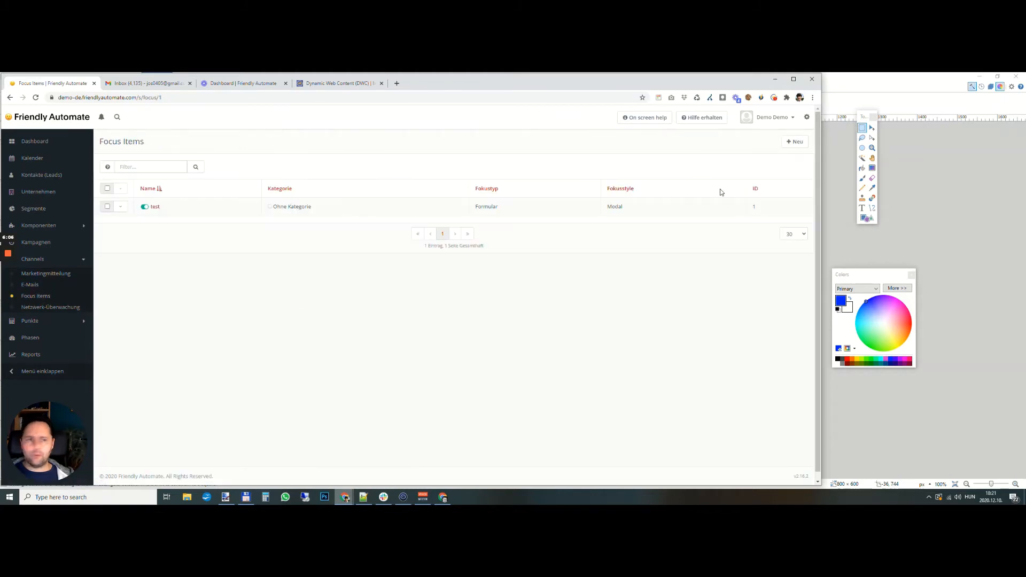
{"action": "left_click", "coordinate": [795, 142]}
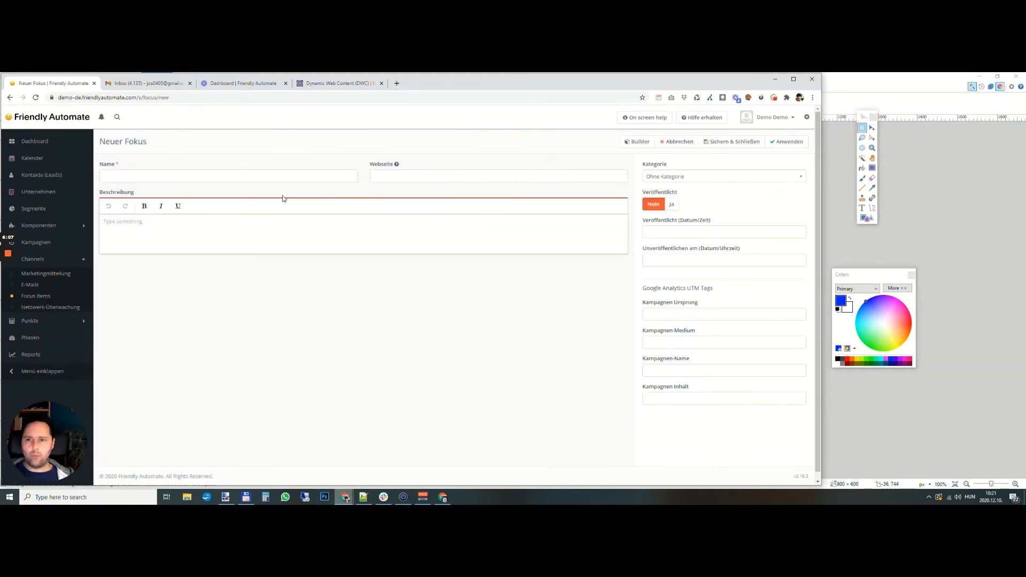
{"action": "left_click", "coordinate": [158, 178]}
{"action": "type", "text": "mea"}
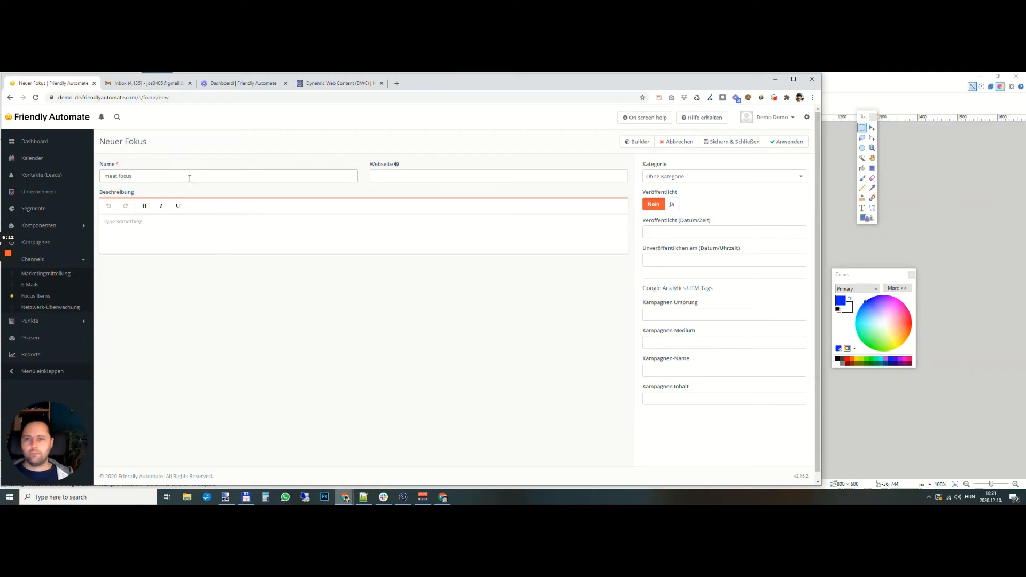
{"action": "type", "text": "t focus"}
{"action": "key", "text": "ctrl+shift+Left"}
{"action": "type", "text": "popup"}
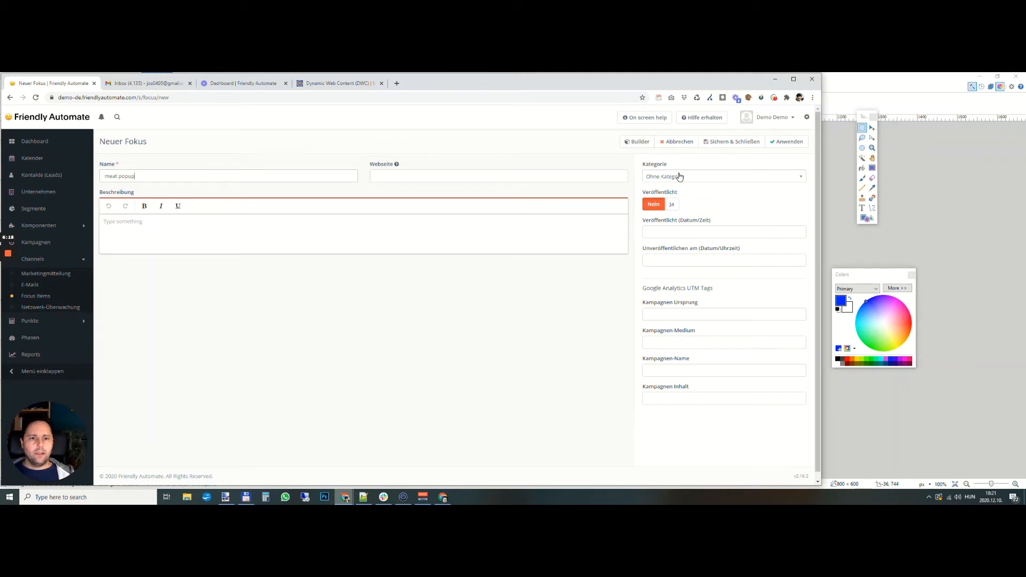
- In the focus item's builder, choose data collection (Daten sammeln) as its purpose and insert the "Vegetarian Form" as its form
{"action": "left_click", "coordinate": [638, 142]}
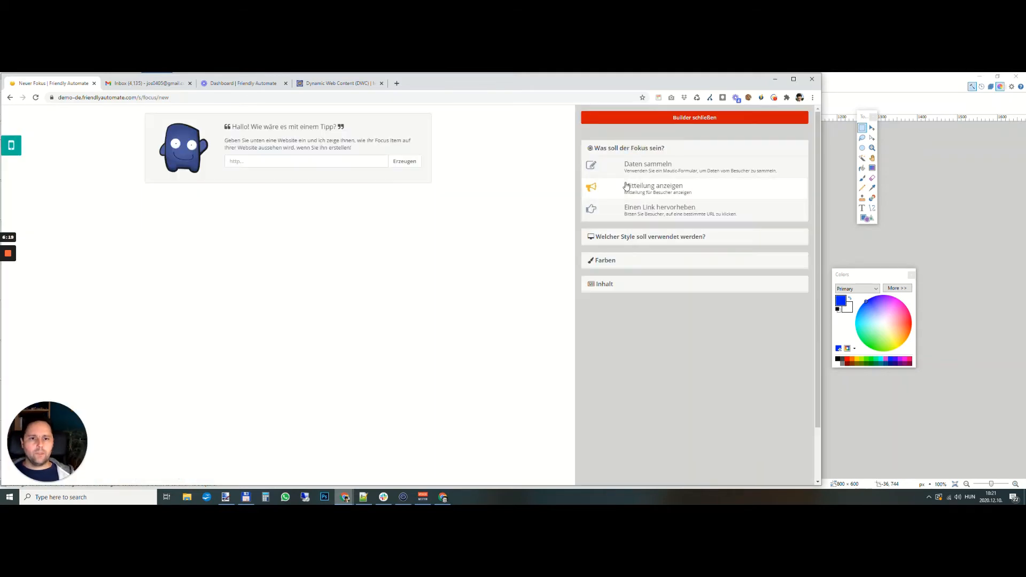
{"action": "left_click", "coordinate": [657, 168]}
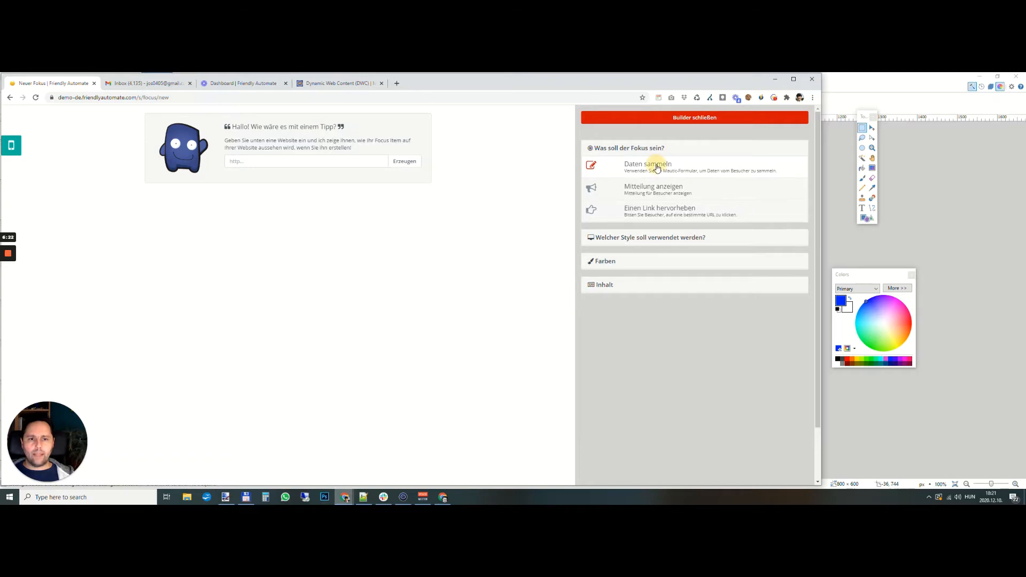
{"action": "scroll", "coordinate": [652, 300], "scroll_direction": "down", "scroll_amount": 2}
{"action": "left_click", "coordinate": [601, 373]}
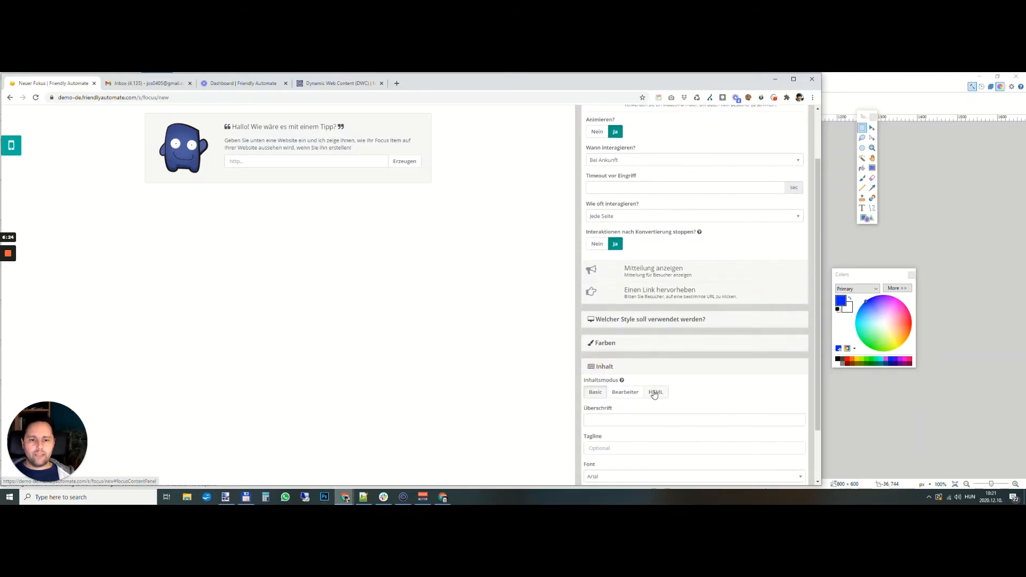
{"action": "scroll", "coordinate": [655, 391], "scroll_direction": "down", "scroll_amount": 2}
{"action": "left_click", "coordinate": [622, 437]}
{"action": "scroll", "coordinate": [622, 439], "scroll_direction": "down", "scroll_amount": 1}
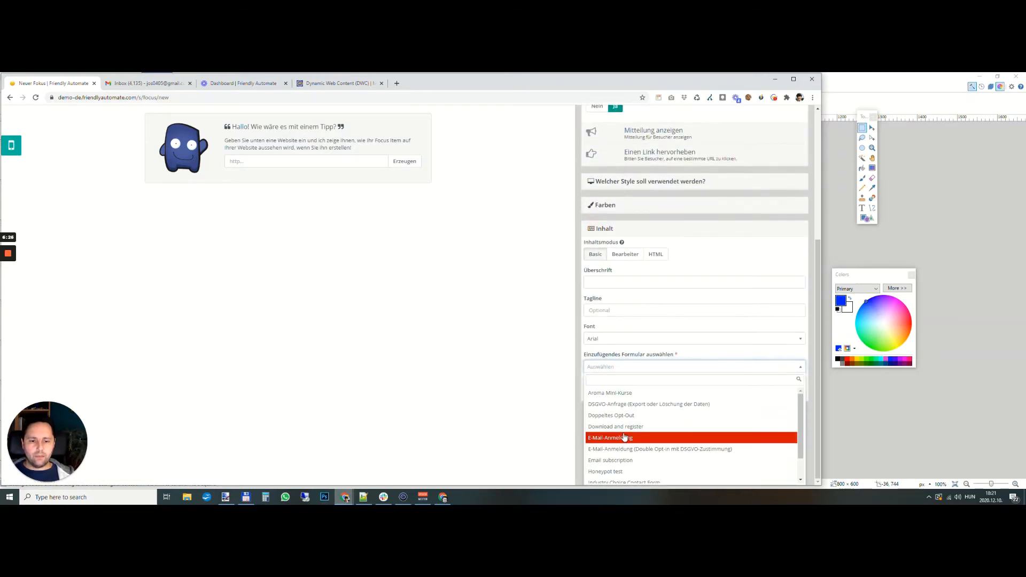
{"action": "scroll", "coordinate": [646, 452], "scroll_direction": "down", "scroll_amount": 2}
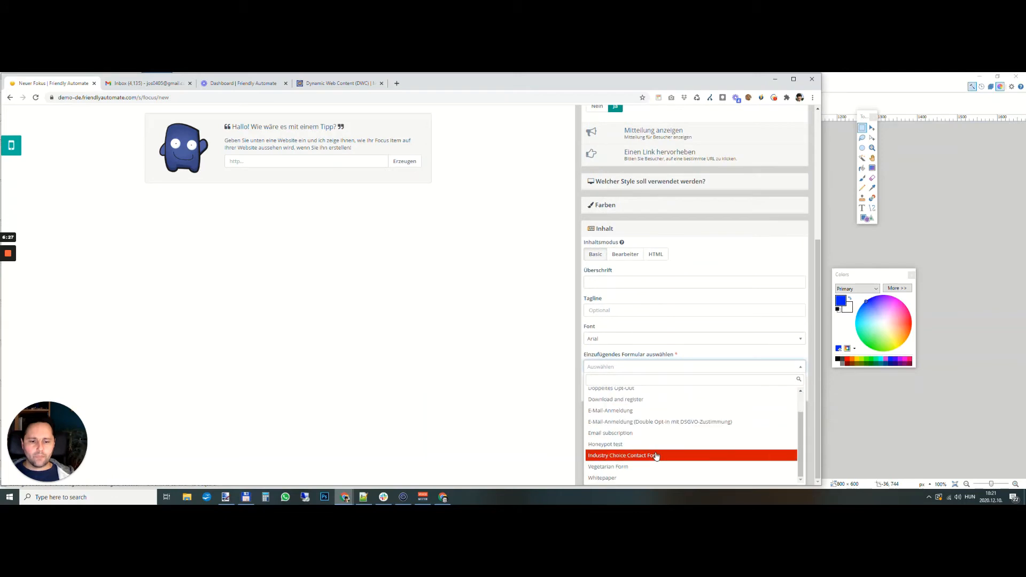
{"action": "left_click", "coordinate": [619, 468]}
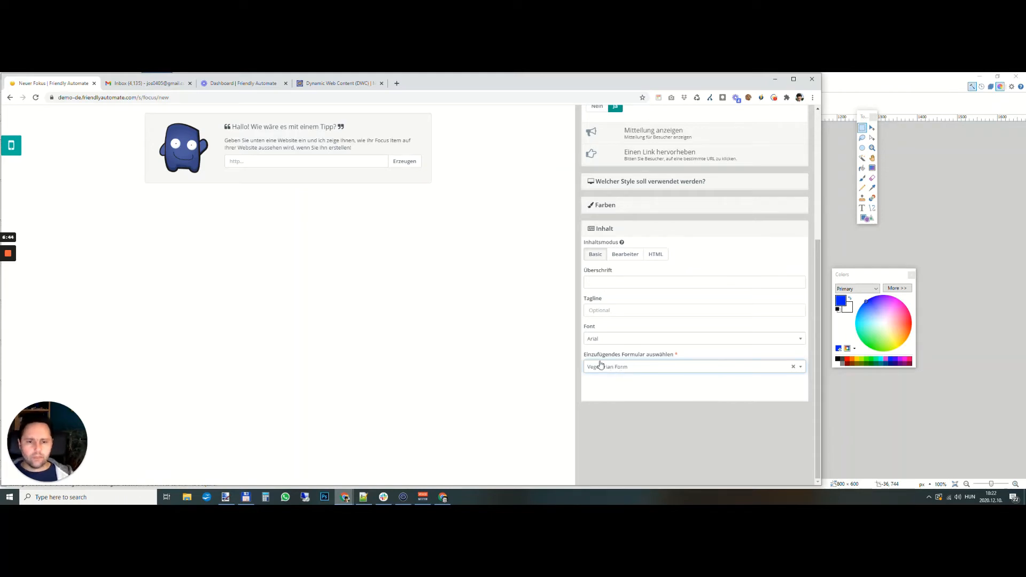
{"action": "scroll", "coordinate": [617, 377], "scroll_direction": "up", "scroll_amount": 1}
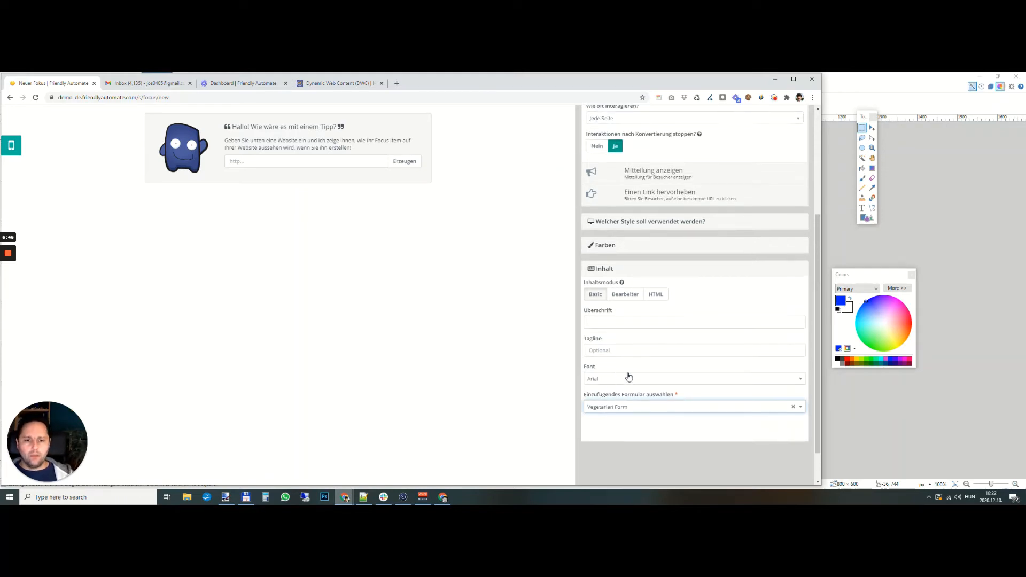
- Set the meat popup's display style to Modal
{"action": "scroll", "coordinate": [636, 410], "scroll_direction": "up", "scroll_amount": 1}
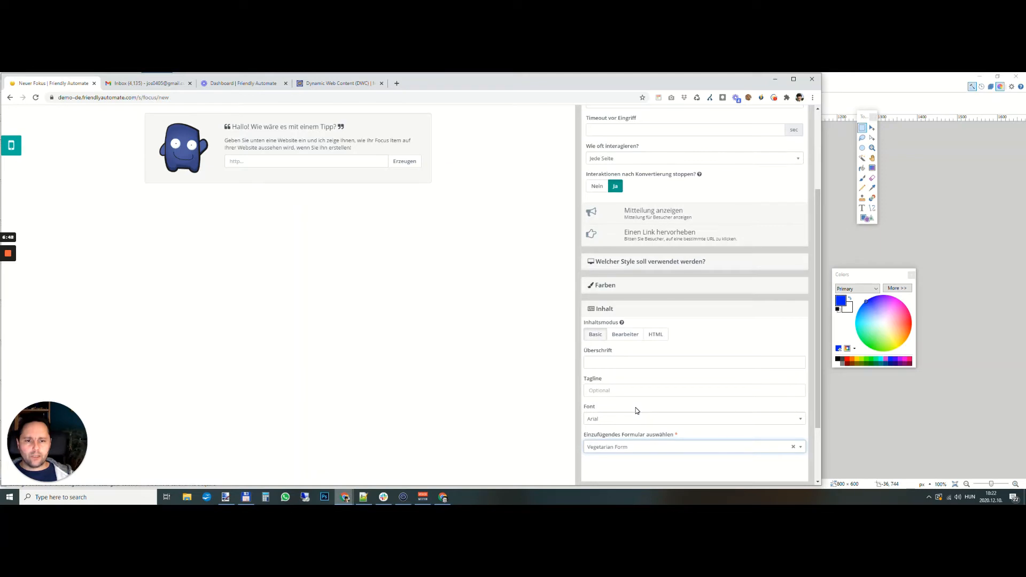
{"action": "left_click", "coordinate": [667, 299]}
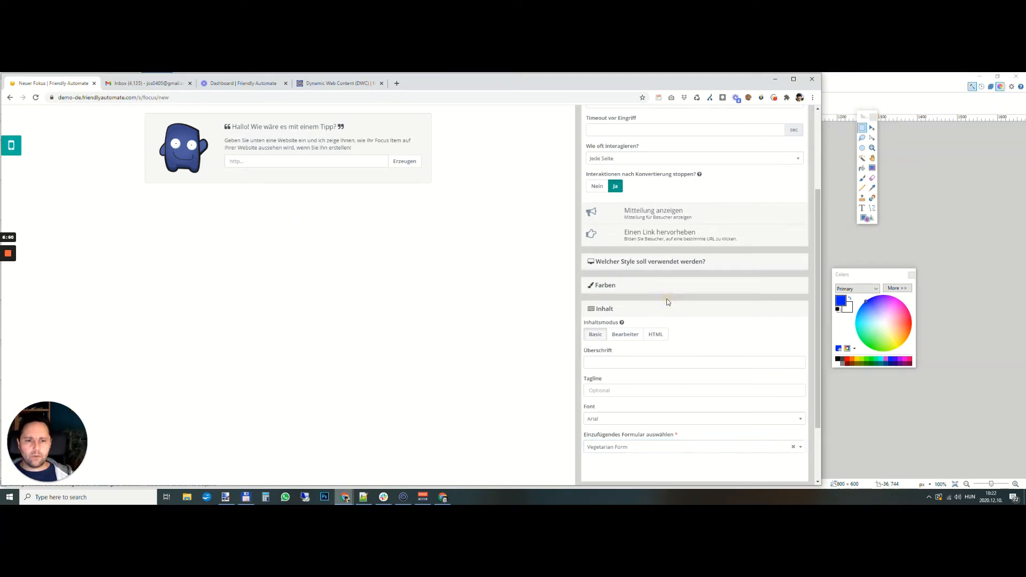
{"action": "left_click", "coordinate": [619, 263]}
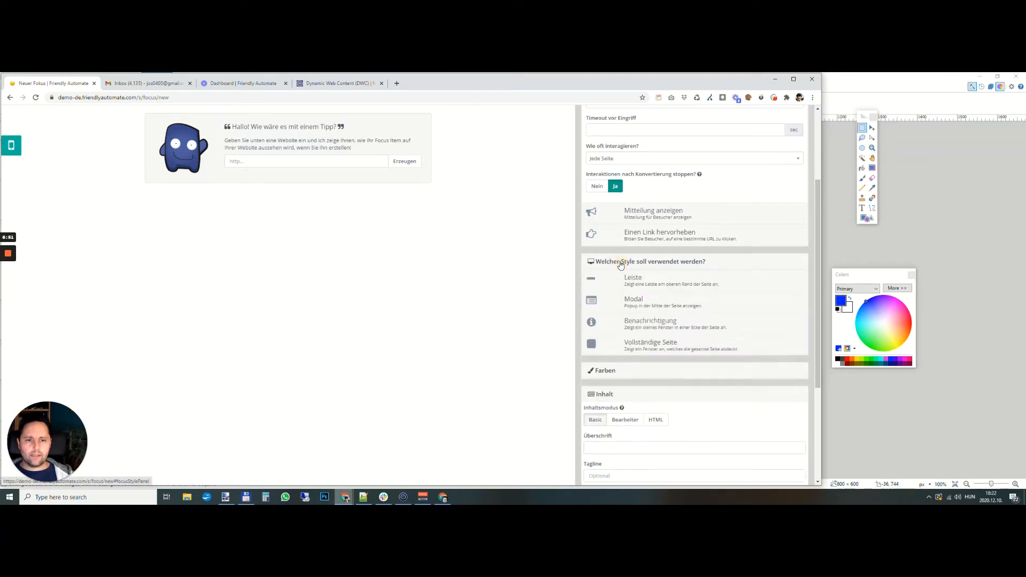
{"action": "left_click", "coordinate": [663, 282]}
{"action": "left_click", "coordinate": [648, 448]}
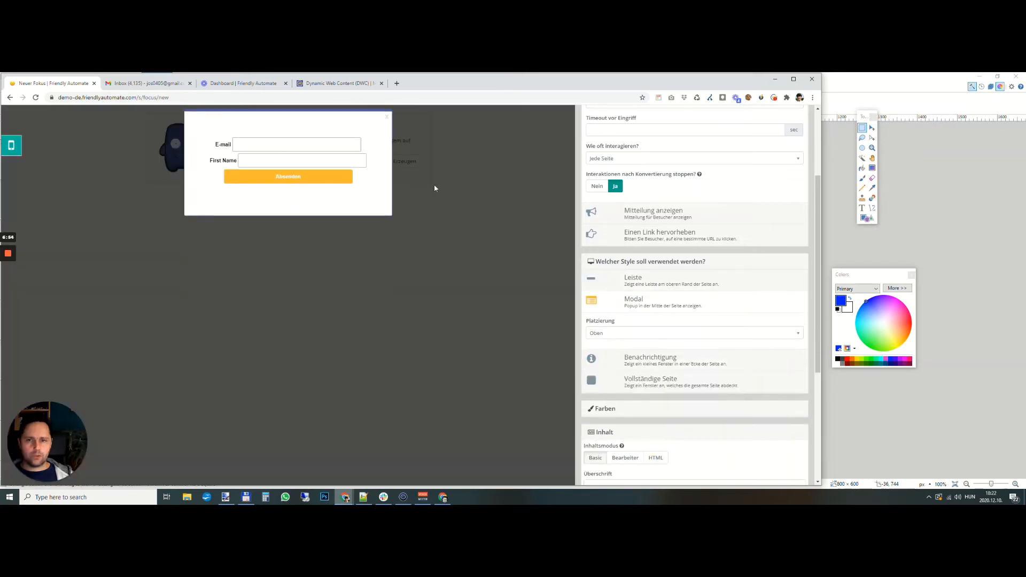
- Enter "10 Free Meat Dish Recipes" as the popup's headline and "Enter your Email!" as its tagline
{"action": "scroll", "coordinate": [697, 336], "scroll_direction": "down", "scroll_amount": 3}
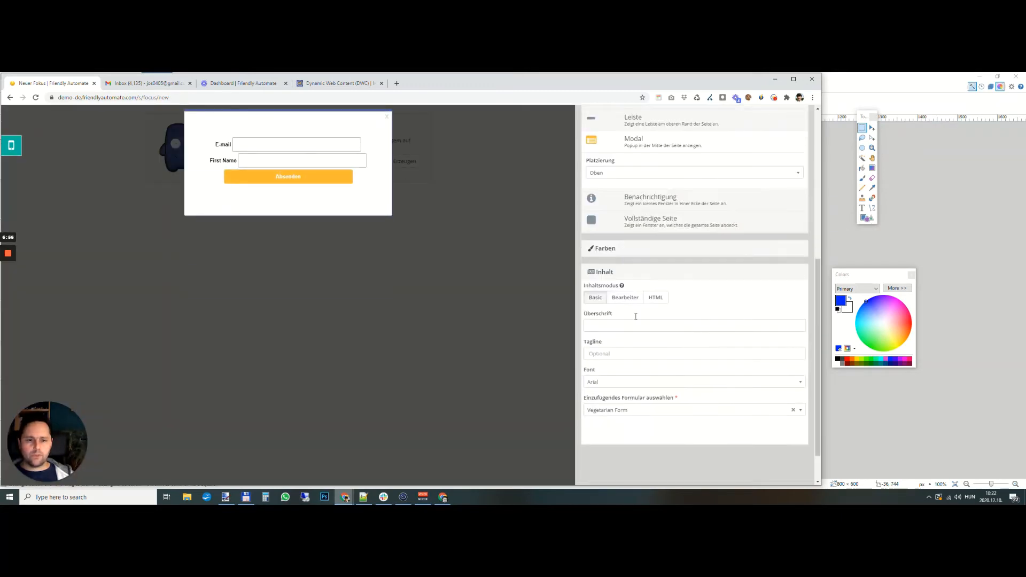
{"action": "scroll", "coordinate": [616, 310], "scroll_direction": "up", "scroll_amount": 4}
{"action": "scroll", "coordinate": [616, 310], "scroll_direction": "down", "scroll_amount": 4}
{"action": "left_click", "coordinate": [604, 365]}
{"action": "type", "text": "Meat Recipes 100! free"}
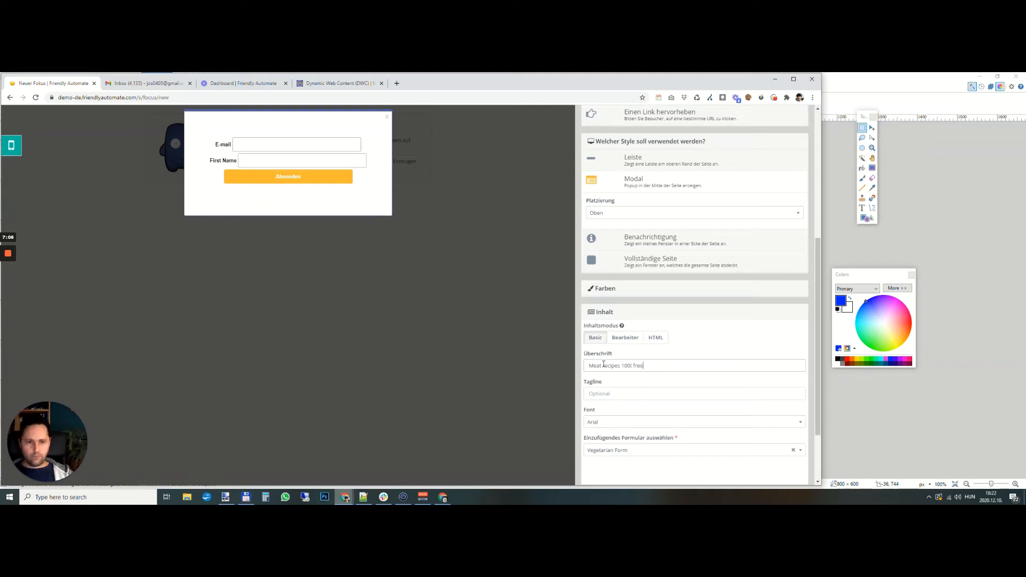
{"action": "key", "text": "ctrl+a"}
{"action": "type", "text": "1"}
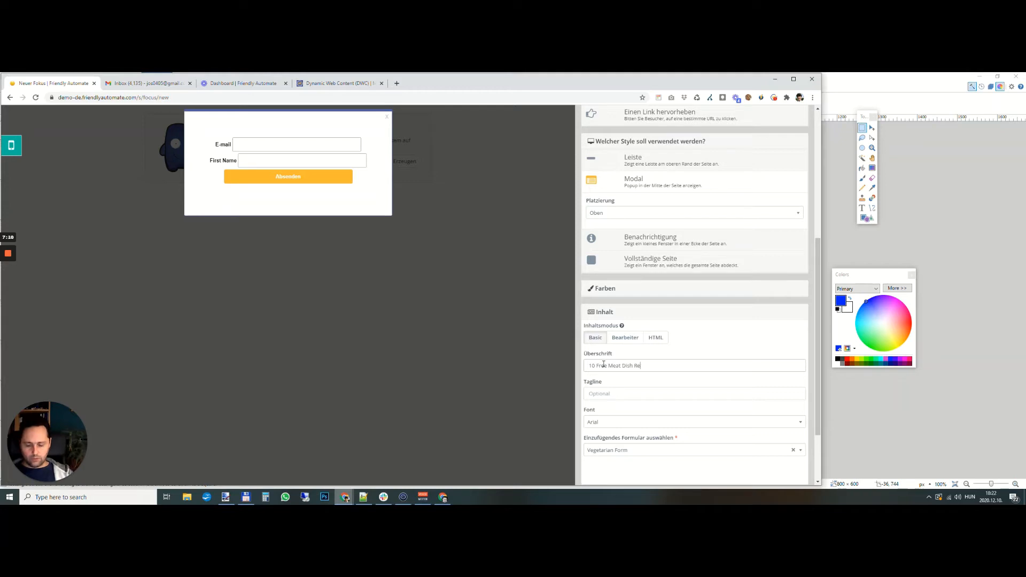
{"action": "left_click", "coordinate": [604, 393]}
{"action": "type", "text": "Enter Your Email!"}
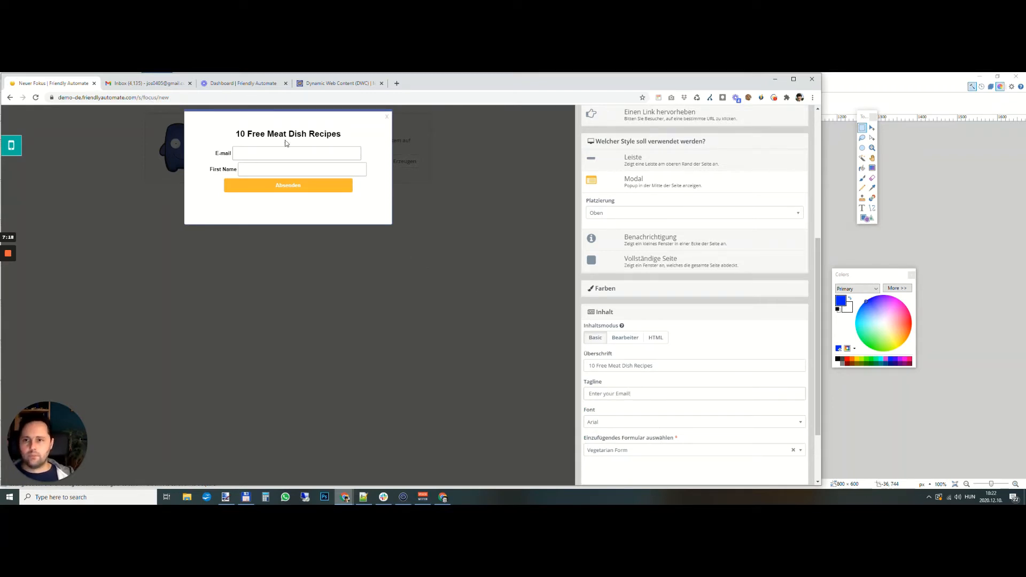
{"action": "left_click", "coordinate": [706, 410]}
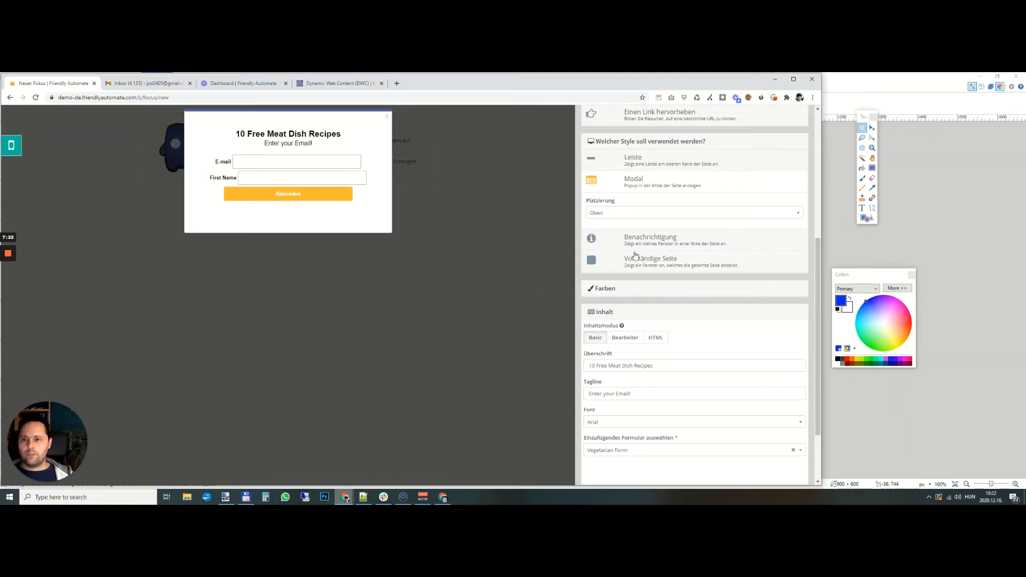
- Preview the popup in the Leiste, Benachrichtigung and Vollständige Seite styles, and return it to Modal
{"action": "scroll", "coordinate": [625, 160], "scroll_direction": "up", "scroll_amount": 5}
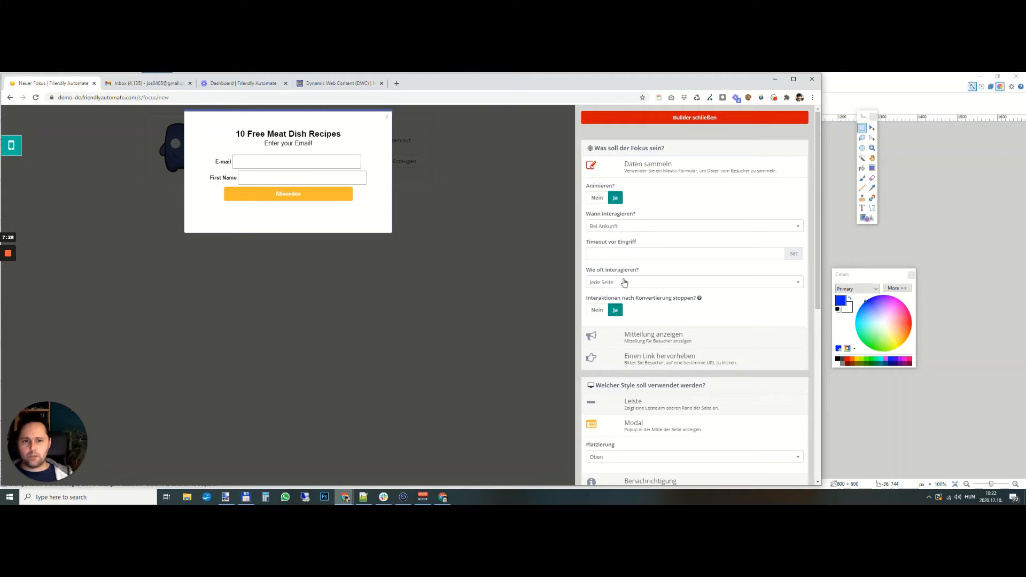
{"action": "scroll", "coordinate": [617, 297], "scroll_direction": "down", "scroll_amount": 1}
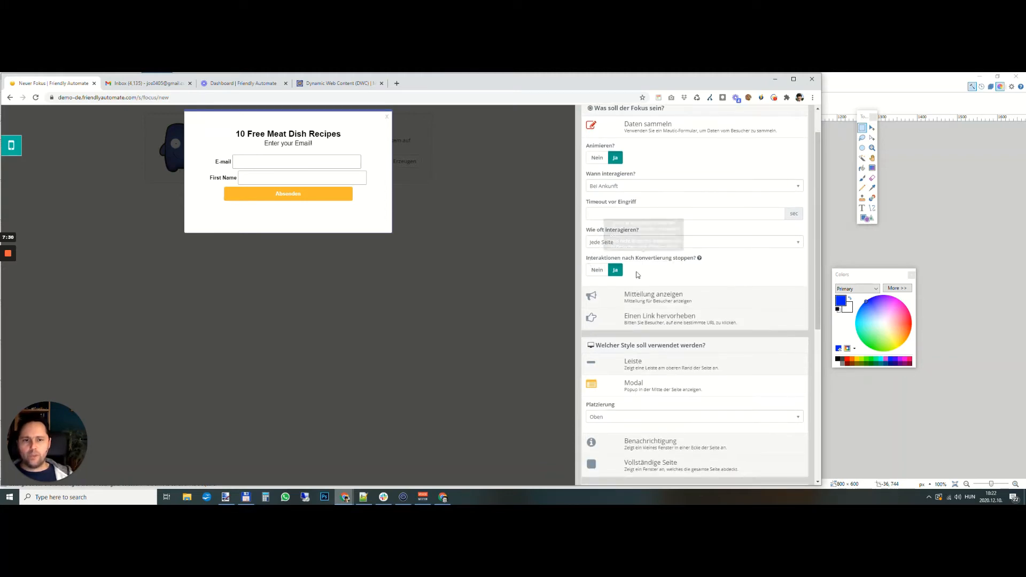
{"action": "scroll", "coordinate": [649, 271], "scroll_direction": "down", "scroll_amount": 2}
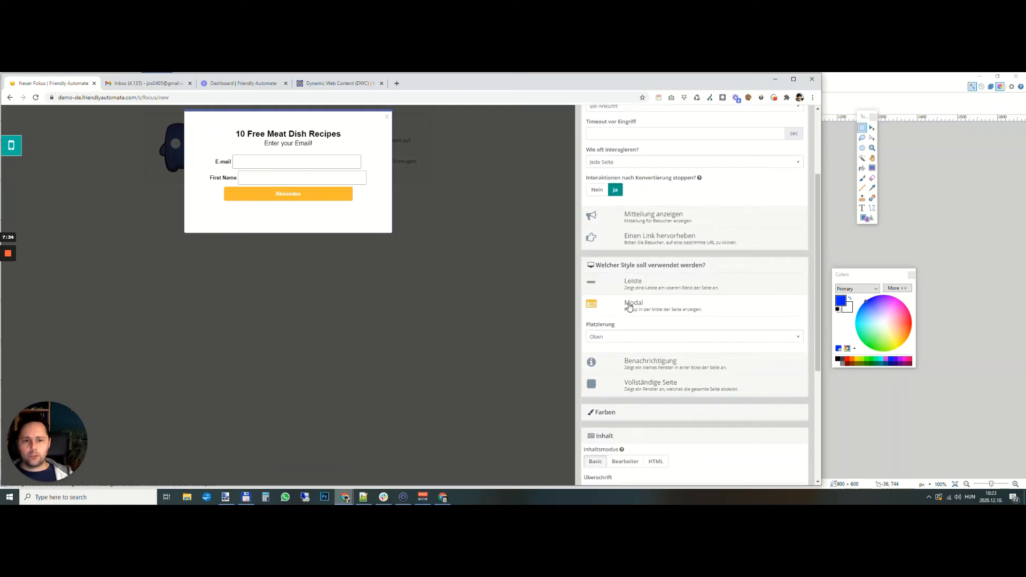
{"action": "left_click", "coordinate": [630, 283]}
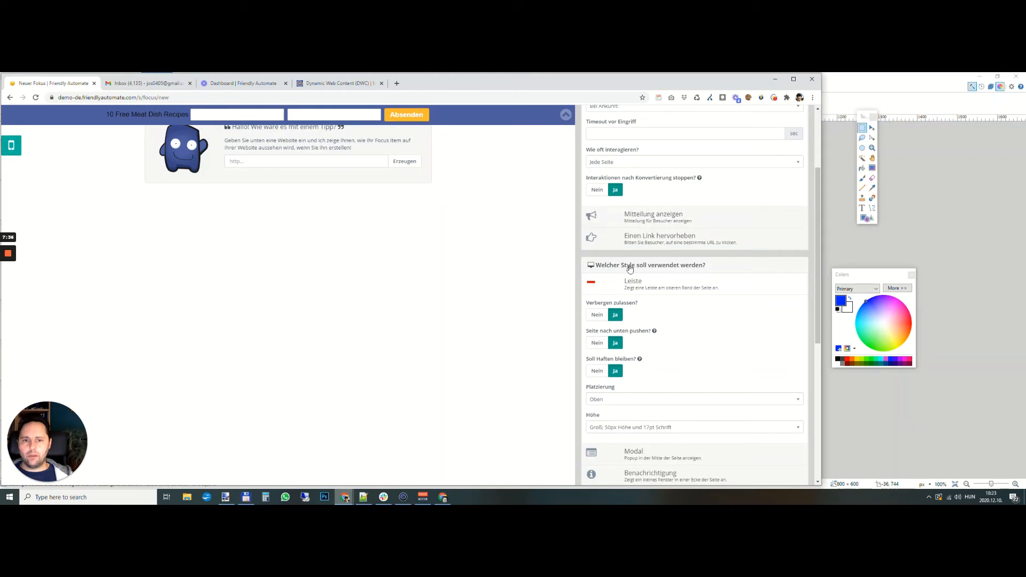
{"action": "left_click", "coordinate": [646, 452]}
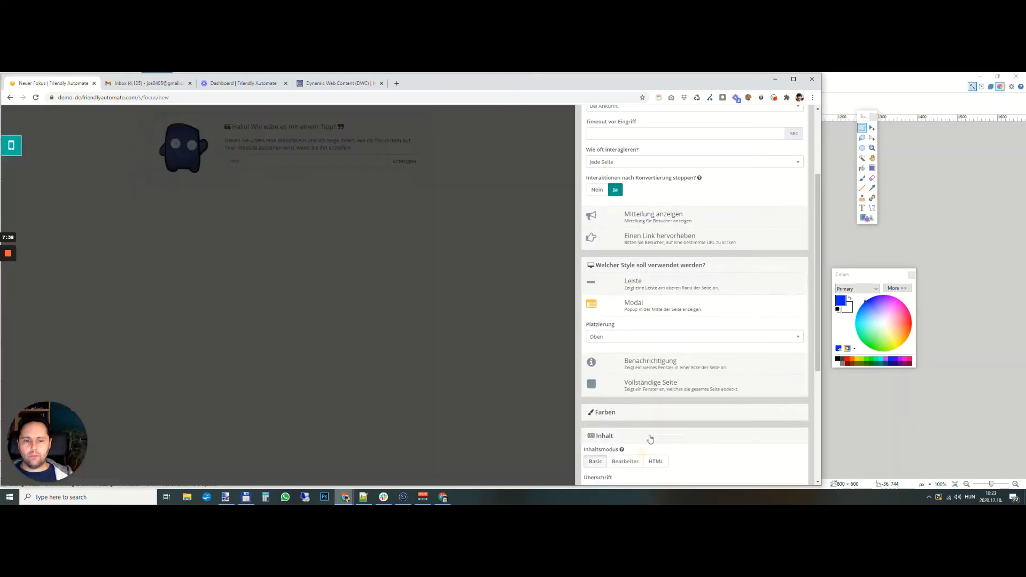
{"action": "left_click", "coordinate": [656, 374]}
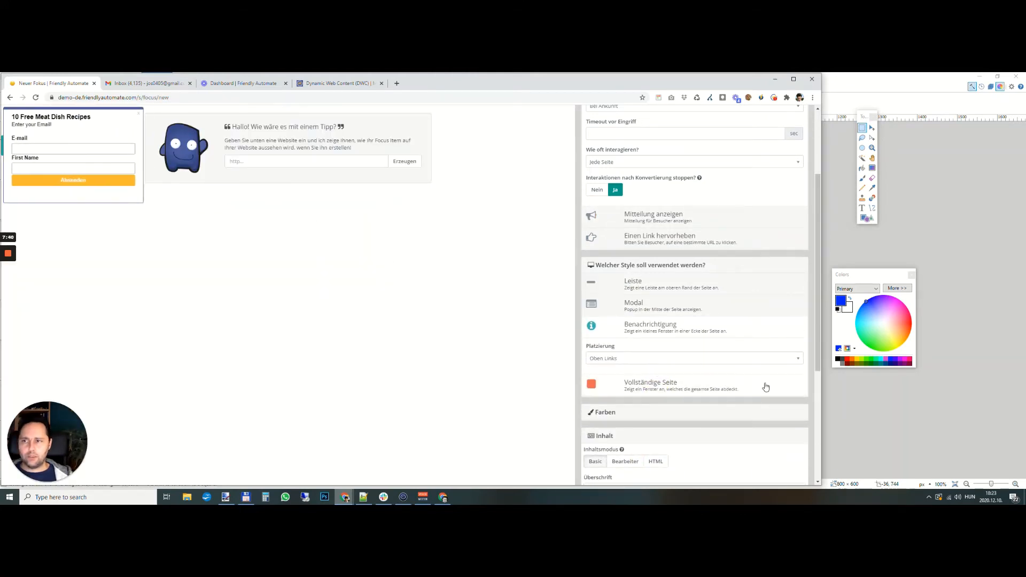
{"action": "scroll", "coordinate": [658, 335], "scroll_direction": "down", "scroll_amount": 2}
{"action": "left_click", "coordinate": [632, 303]}
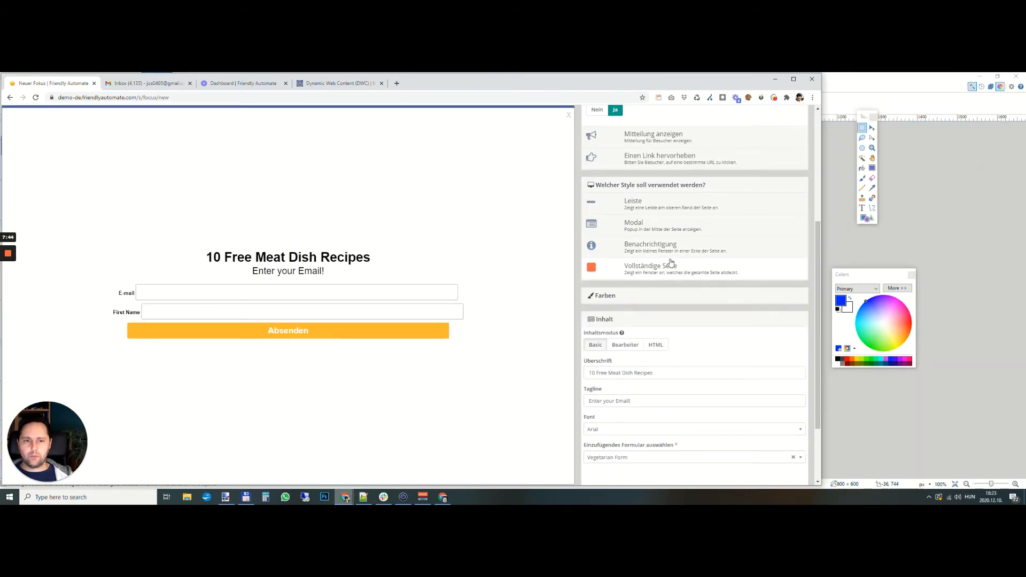
{"action": "left_click", "coordinate": [643, 221]}
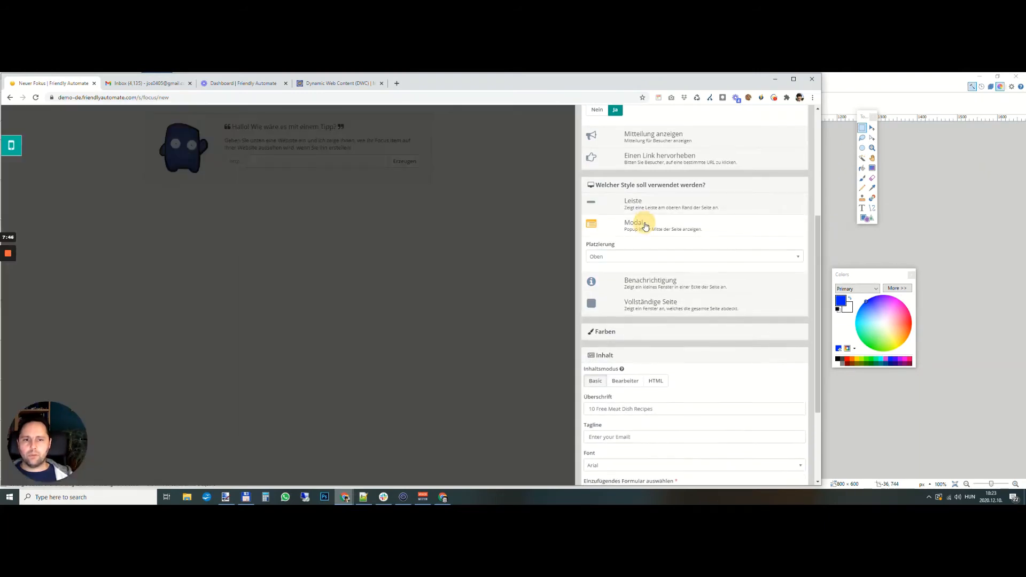
- Close the builder, set the meat popup to published, and save and close it
{"action": "scroll", "coordinate": [663, 171], "scroll_direction": "up", "scroll_amount": 10}
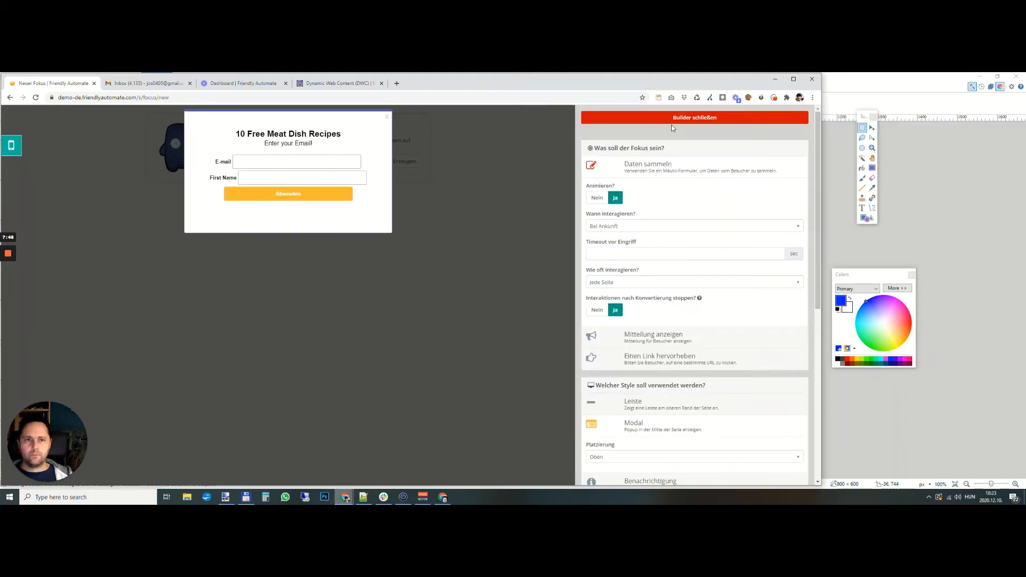
{"action": "left_click", "coordinate": [677, 118]}
{"action": "left_click", "coordinate": [671, 204]}
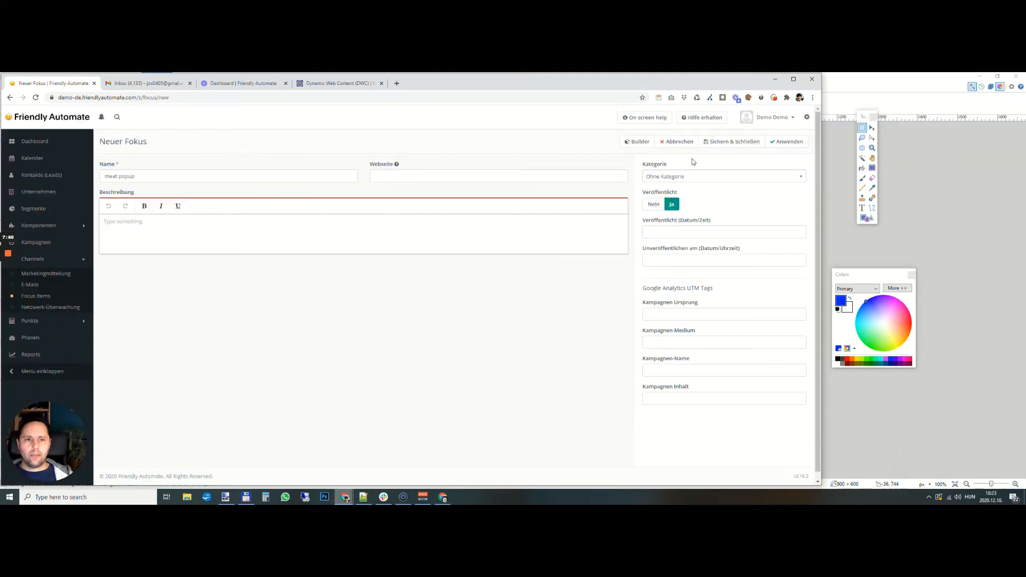
{"action": "left_click", "coordinate": [722, 143]}
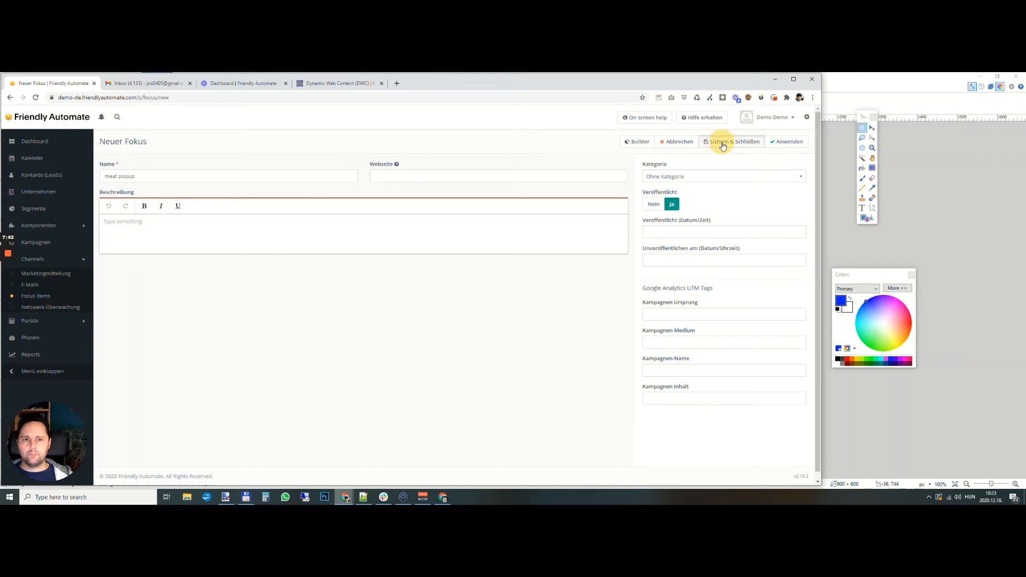
- Clone the "meat popup" focus item from the Focus Items list
{"action": "left_click", "coordinate": [31, 296]}
{"action": "left_click", "coordinate": [120, 206]}
{"action": "left_click", "coordinate": [128, 231]}
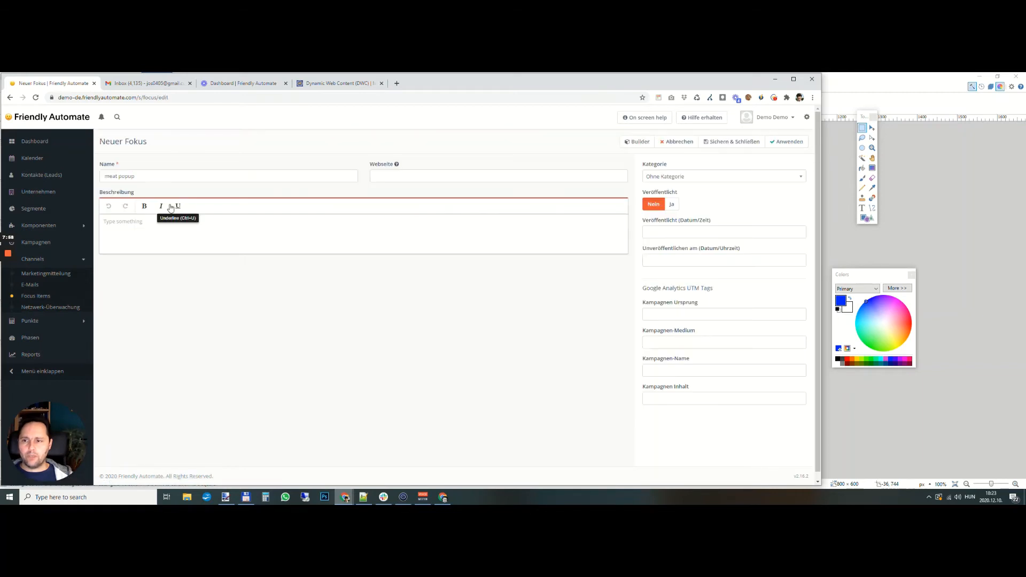
- Rename the cloned focus item "veg popup" and set it to published
{"action": "double_click", "coordinate": [114, 176]}
{"action": "type", "text": "ceg"}
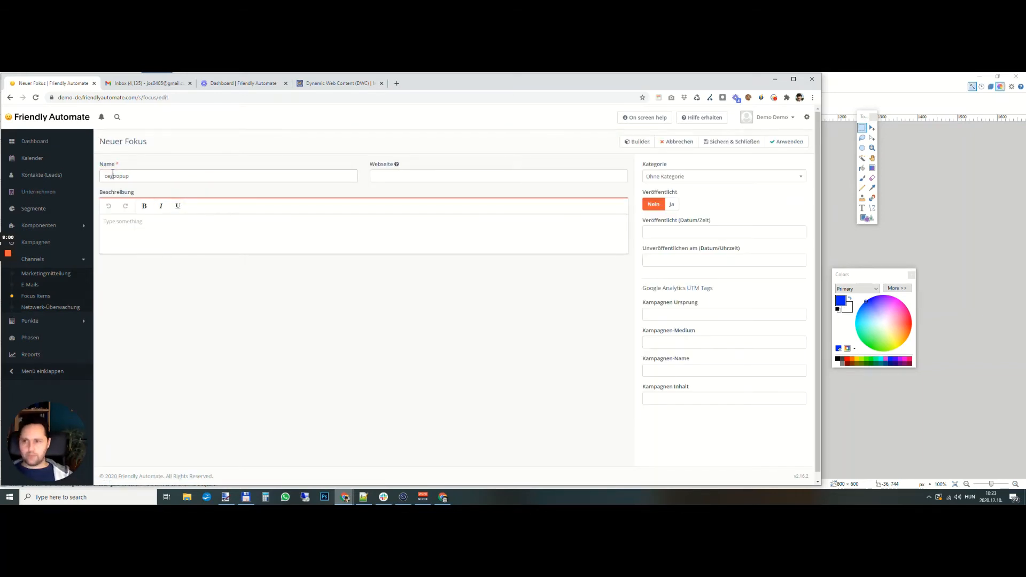
{"action": "type", "text": "veg"}
{"action": "left_click", "coordinate": [671, 204]}
- In the veg popup's builder, change the headline to "10 Free Vegetarian Dish Recipes"
{"action": "left_click", "coordinate": [637, 142]}
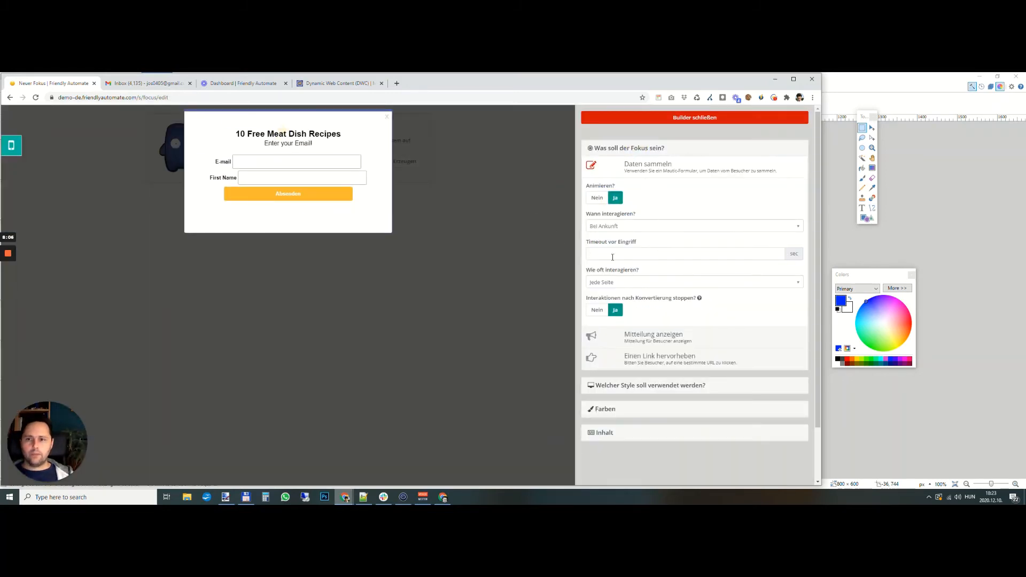
{"action": "scroll", "coordinate": [632, 372], "scroll_direction": "down", "scroll_amount": 1}
{"action": "left_click", "coordinate": [633, 372]}
{"action": "scroll", "coordinate": [633, 372], "scroll_direction": "down", "scroll_amount": 1}
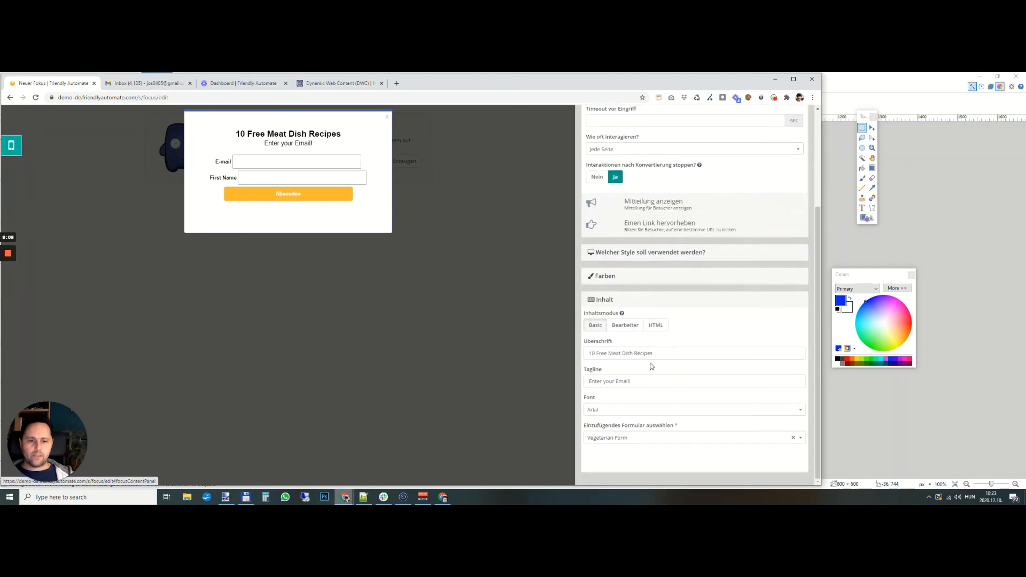
{"action": "double_click", "coordinate": [616, 354]}
{"action": "type", "text": "Vegetarian"}
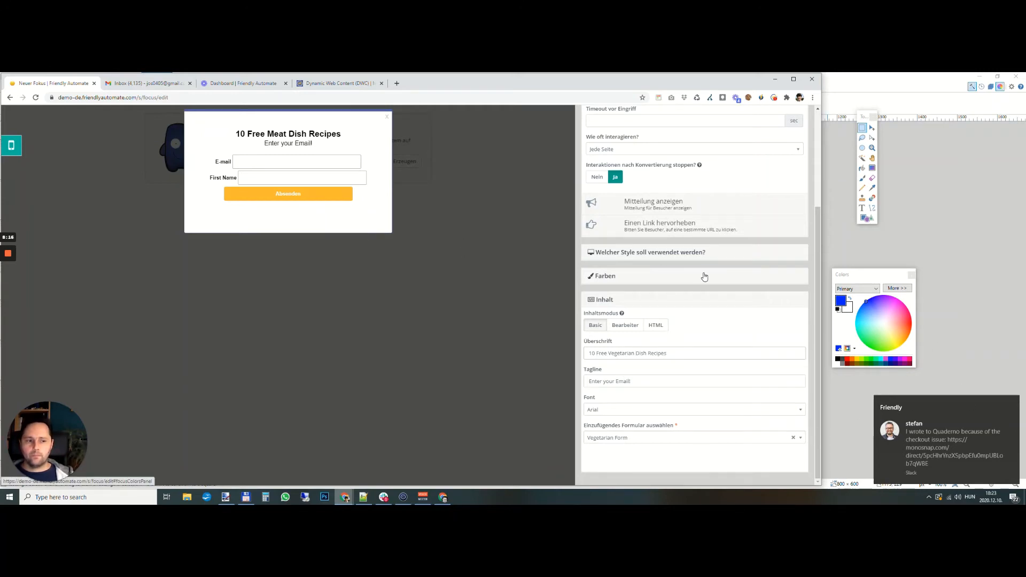
- Close the builder and apply the changes to the veg popup
{"action": "scroll", "coordinate": [695, 270], "scroll_direction": "up", "scroll_amount": 3}
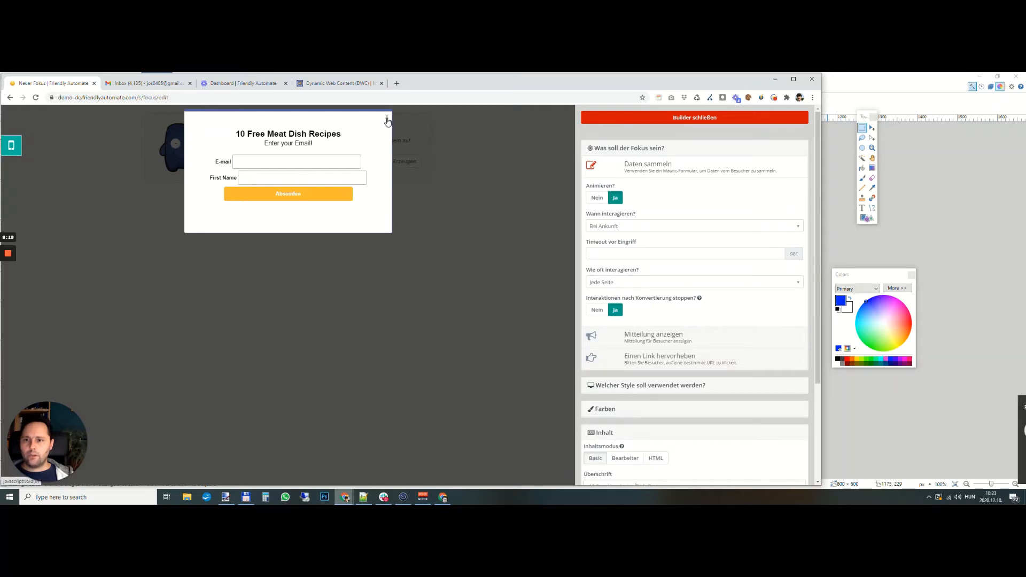
{"action": "left_click", "coordinate": [738, 118]}
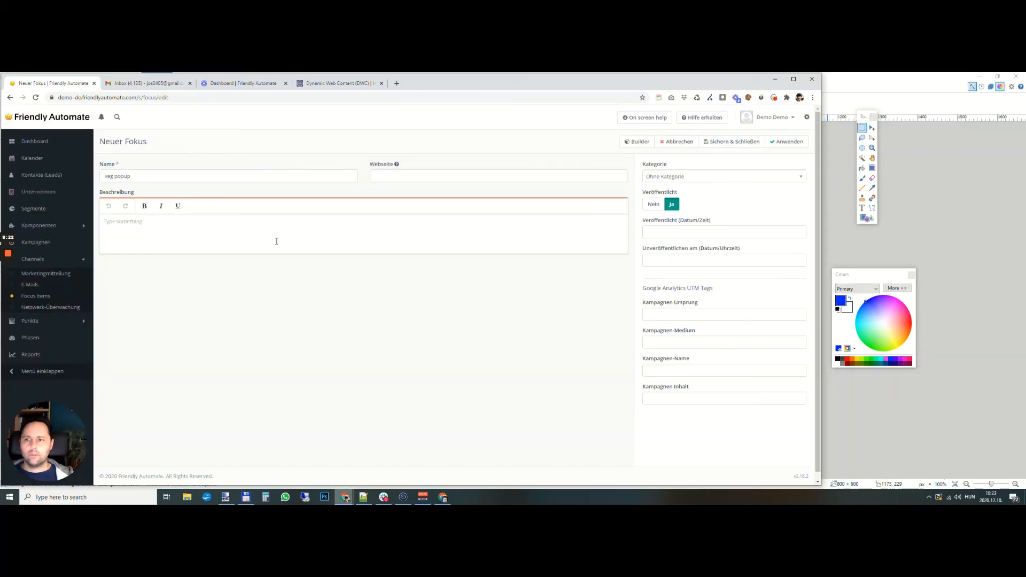
{"action": "left_click", "coordinate": [795, 143]}
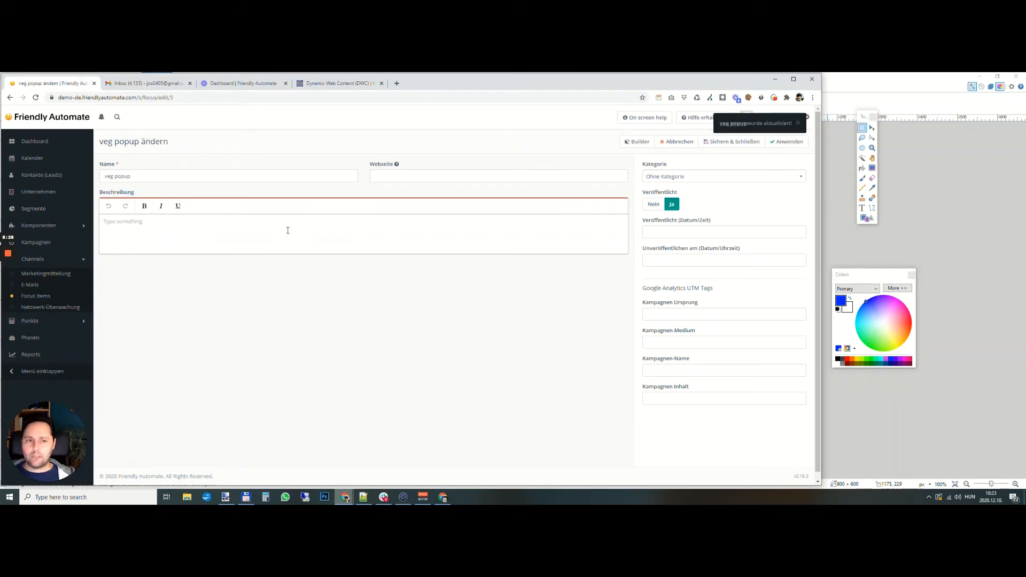
- Open the "meat popup" details from the Focus Items list and select its entire focus installation script
{"action": "left_click", "coordinate": [35, 295]}
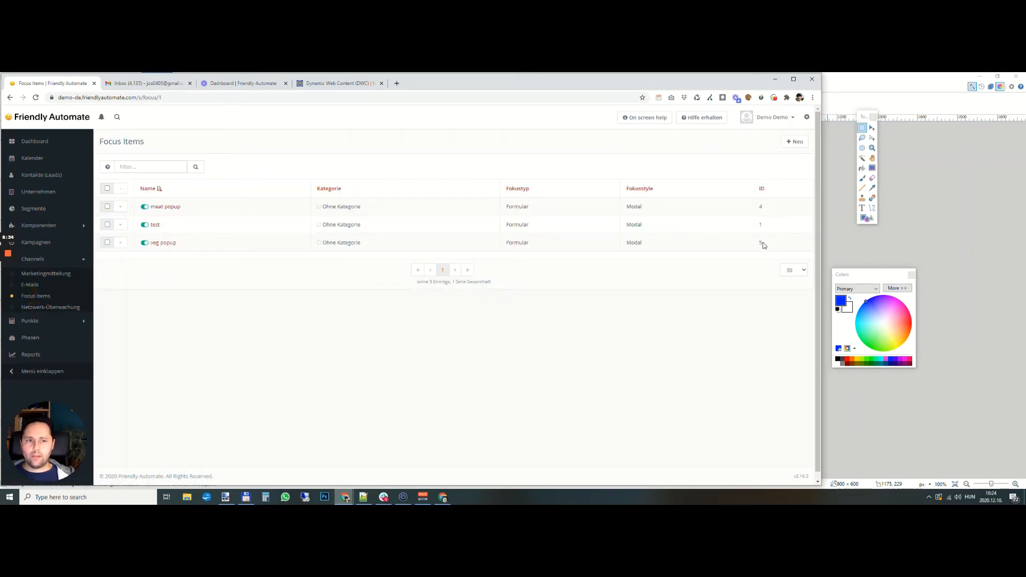
{"action": "left_click", "coordinate": [164, 209]}
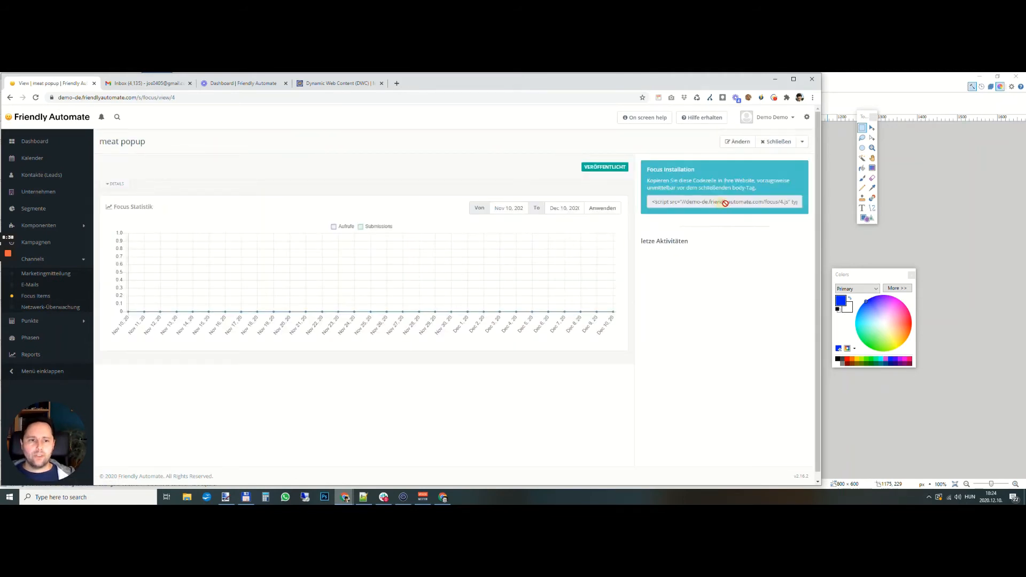
{"action": "left_click_drag", "start_coordinate": [721, 203], "coordinate": [796, 202]}
{"action": "left_click", "coordinate": [796, 203]}
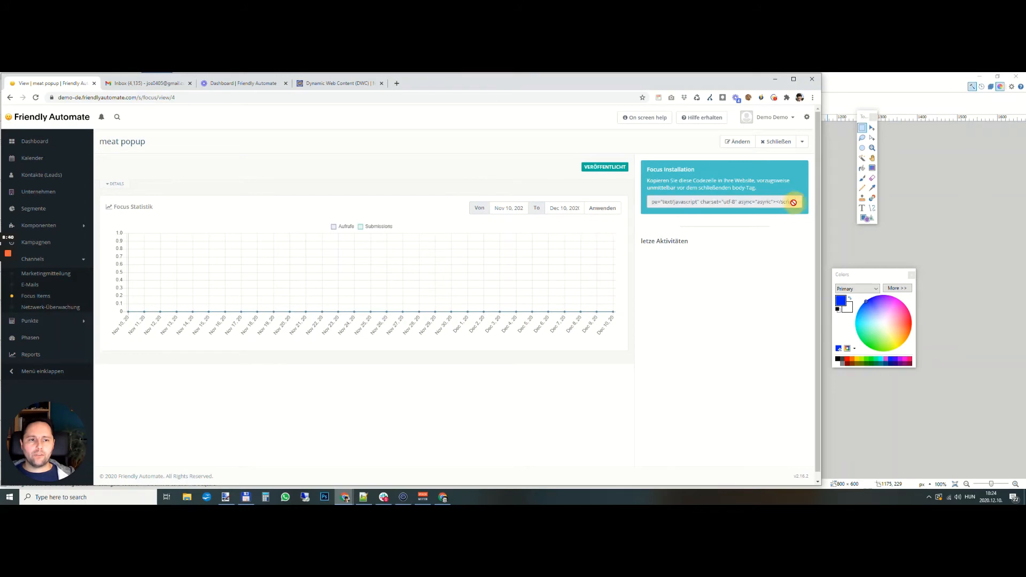
{"action": "left_click_drag", "start_coordinate": [796, 204], "coordinate": [645, 207]}
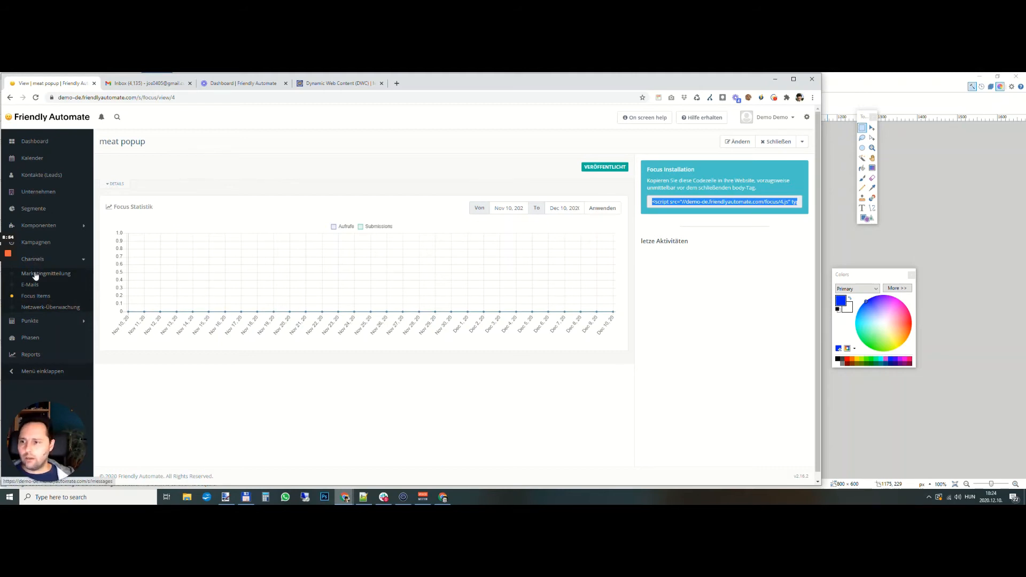
- Start a new dynamic content item and set it to not campaign-based
{"action": "left_click", "coordinate": [39, 226]}
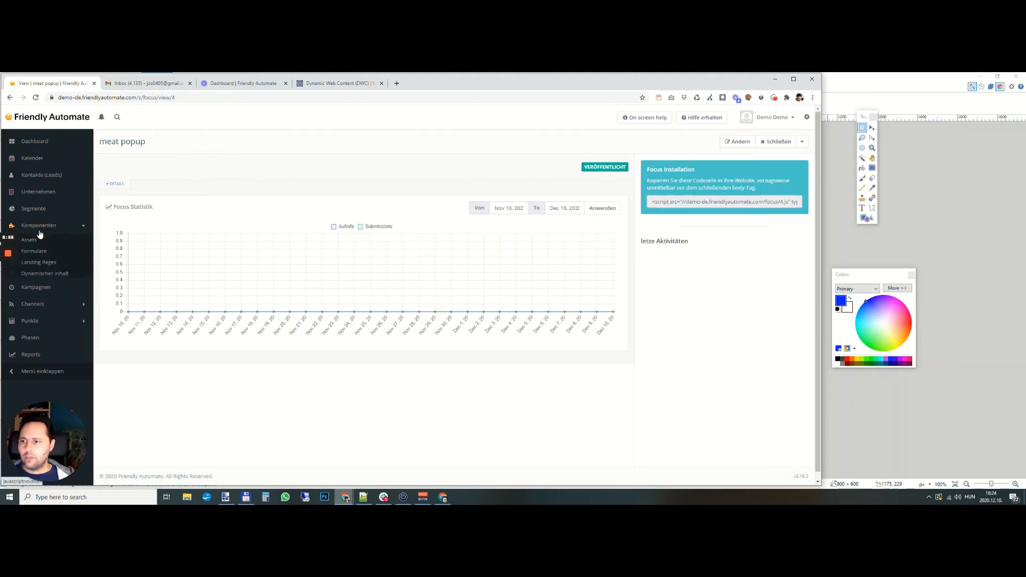
{"action": "left_click", "coordinate": [45, 273]}
{"action": "left_click", "coordinate": [796, 143]}
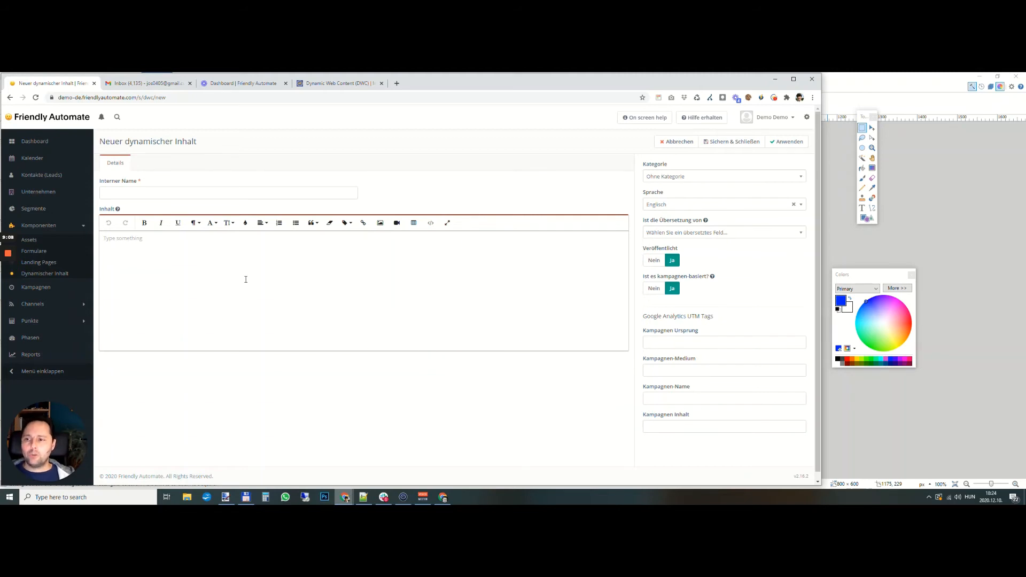
{"action": "left_click", "coordinate": [653, 289]}
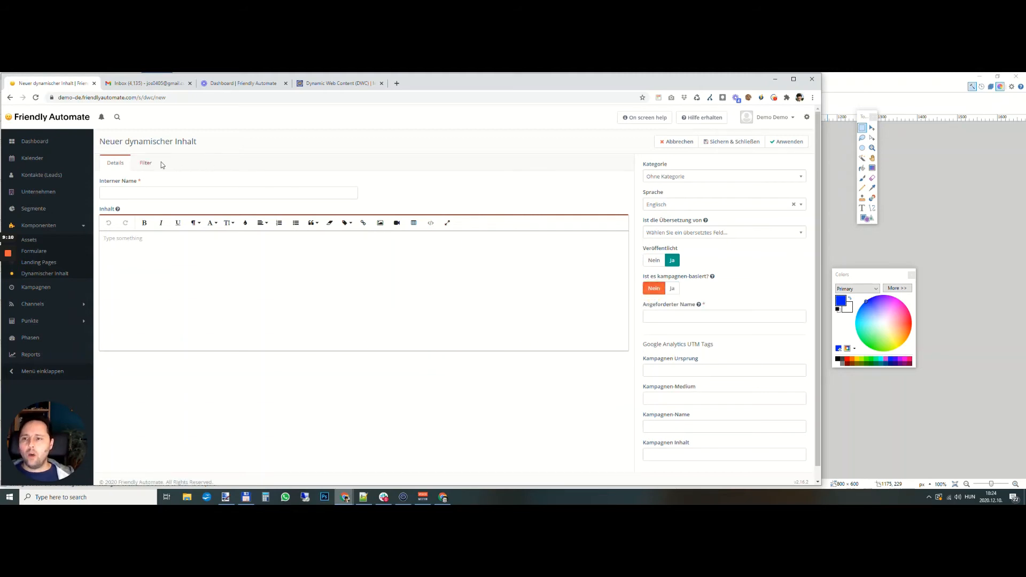
- Add a Tags filter to the dynamic content with the operator "einschließlich" and the tag focus_meat
{"action": "left_click", "coordinate": [145, 165]}
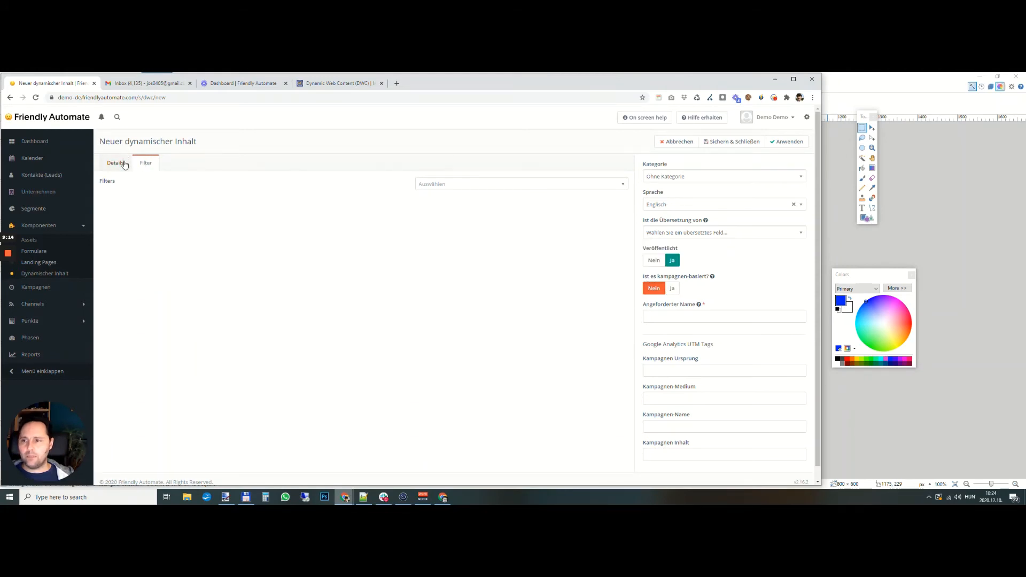
{"action": "left_click", "coordinate": [445, 184]}
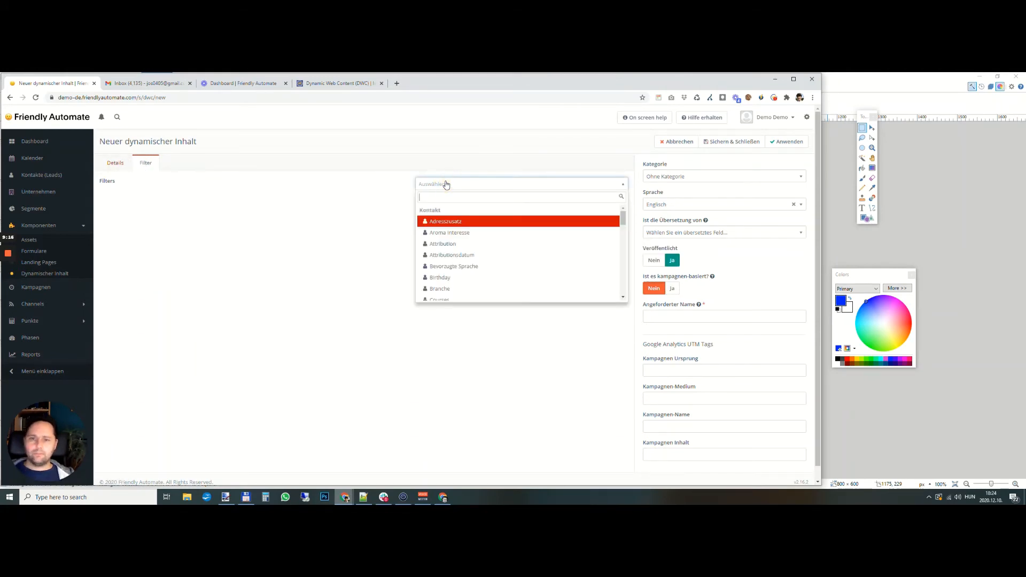
{"action": "type", "text": "tag"}
{"action": "left_click", "coordinate": [473, 234]}
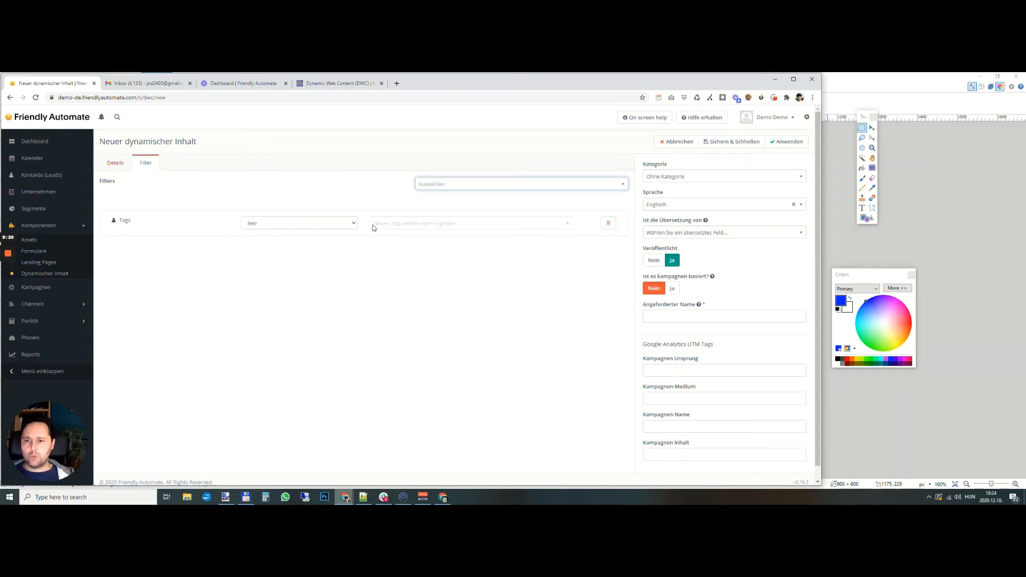
{"action": "left_click", "coordinate": [300, 223]}
{"action": "left_click", "coordinate": [302, 252]}
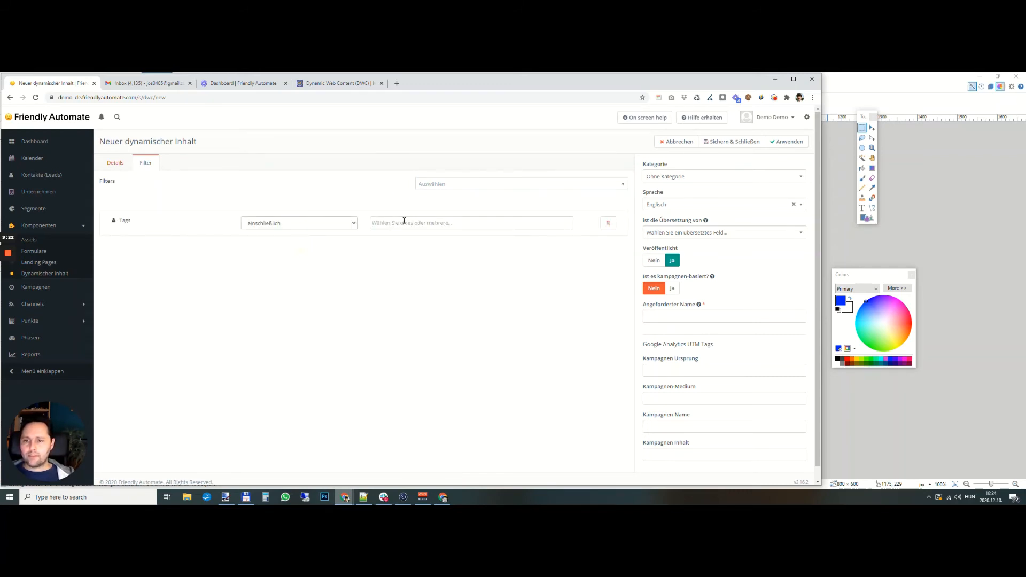
{"action": "left_click", "coordinate": [404, 221]}
{"action": "left_click", "coordinate": [413, 259]}
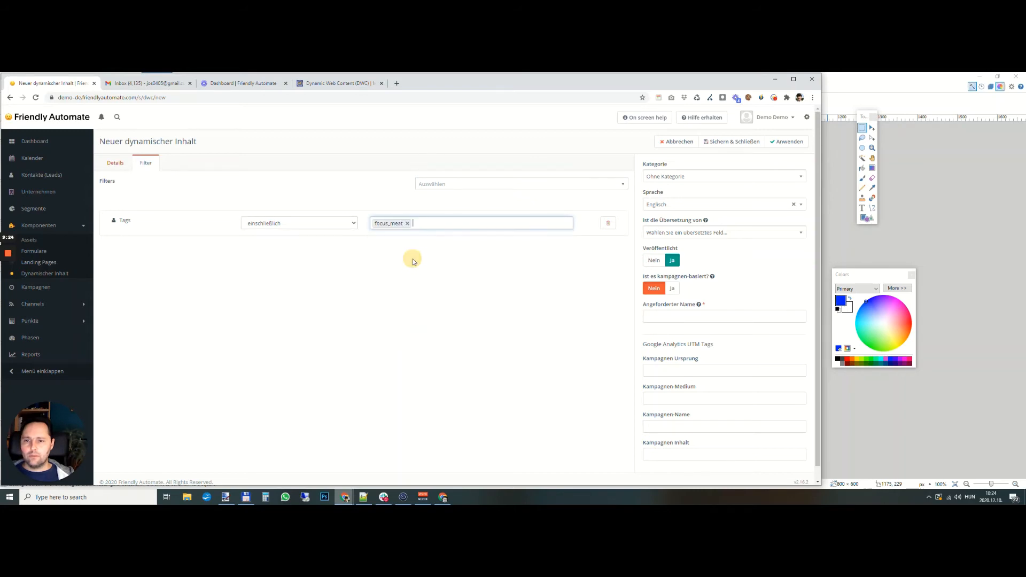
- Enter "Meat dynamic content" as the content text and set the requested name to "meat-focus"
{"action": "left_click", "coordinate": [112, 164]}
{"action": "left_click", "coordinate": [165, 260]}
{"action": "type", "text": "Meat dynamic content"}
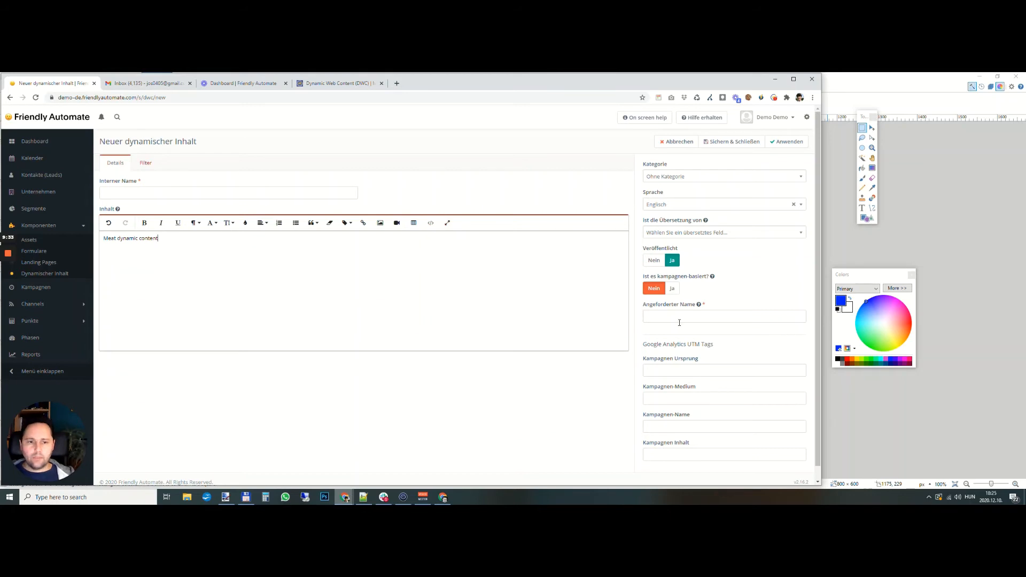
{"action": "left_click", "coordinate": [679, 322]}
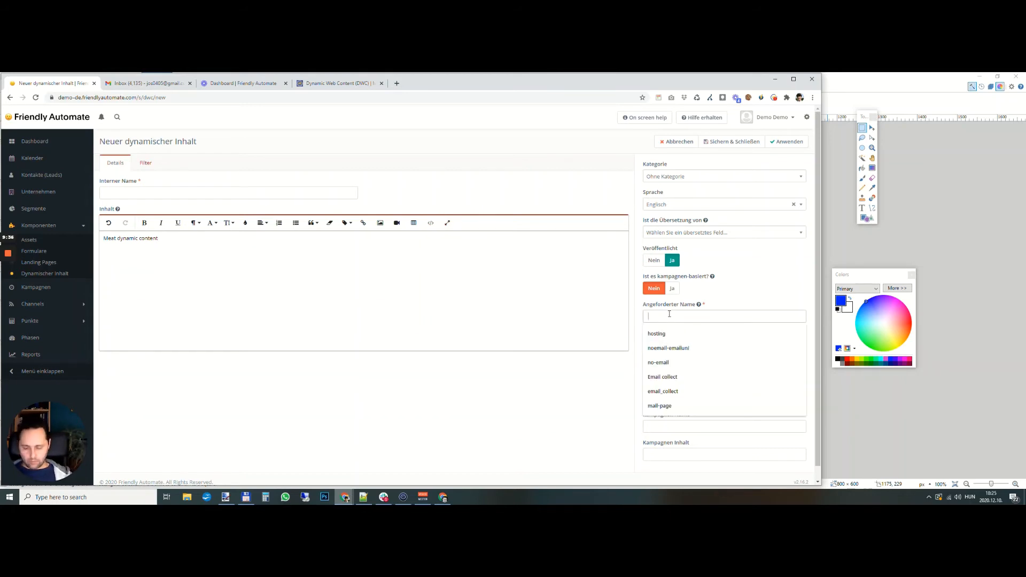
{"action": "type", "text": "meat-focus"}
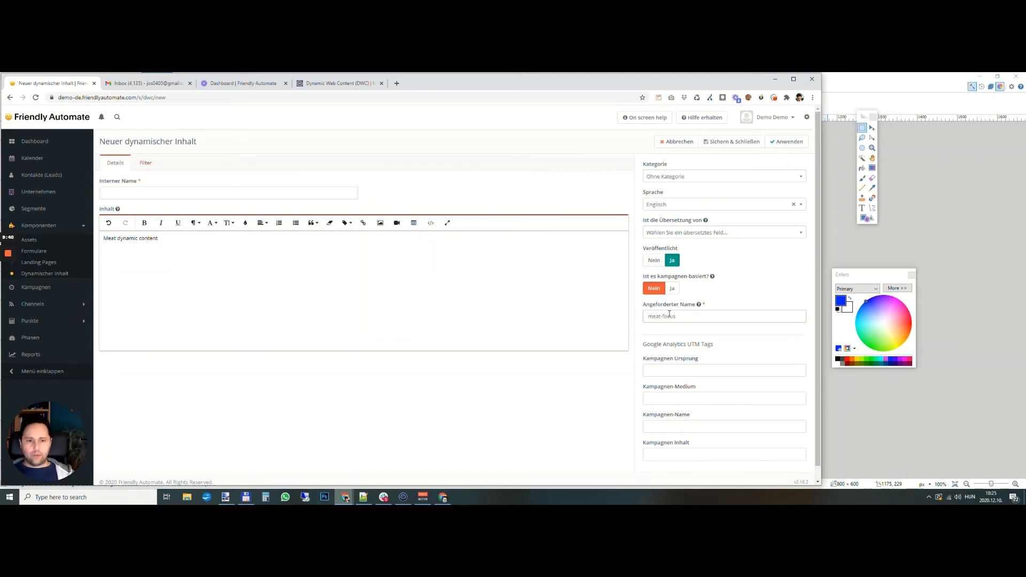
- Copy the requested name "meat-focus" and switch to the Notepad++ notes containing the slot code
{"action": "left_click_drag", "start_coordinate": [683, 315], "coordinate": [647, 316]}
{"action": "key", "text": "ctrl+c"}
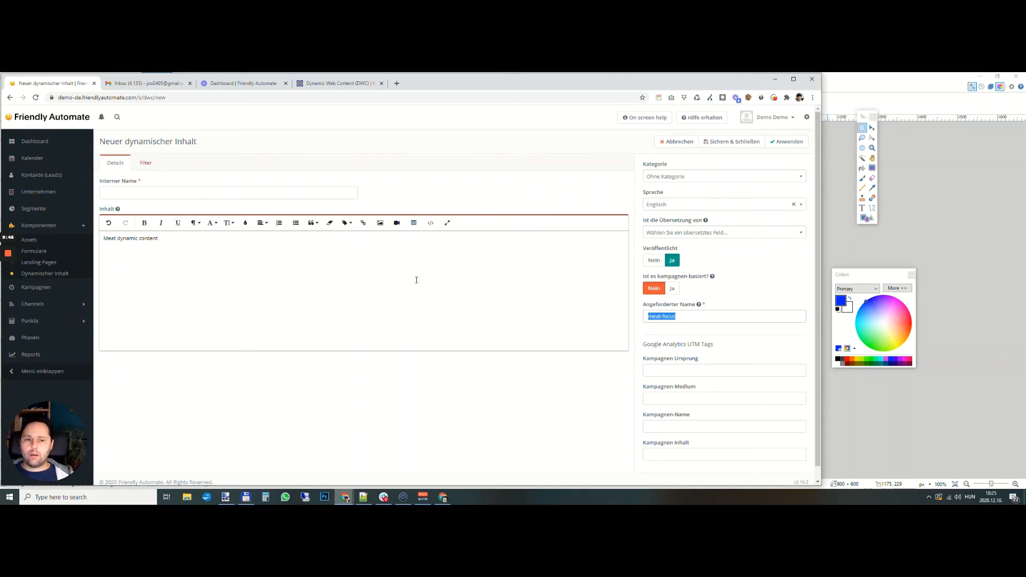
{"action": "left_click", "coordinate": [364, 497]}
{"action": "left_click", "coordinate": [906, 302]}
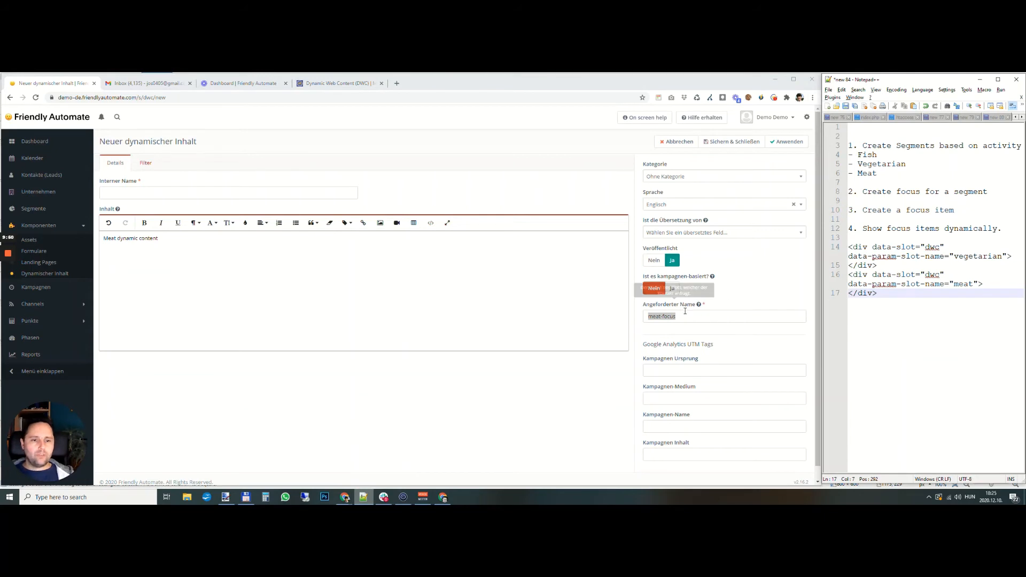
{"action": "left_click", "coordinate": [957, 286]}
{"action": "type", "text": "<div data-slot=\"dwc\" data-param-slot-name=\"vegetarian\"> </div>"}
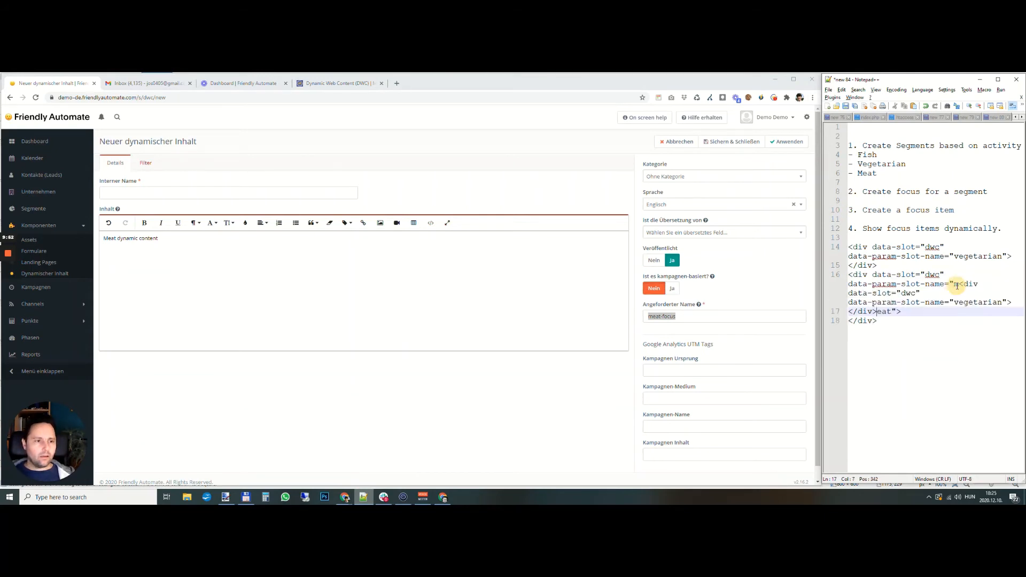
{"action": "key", "text": "ctrl+z"}
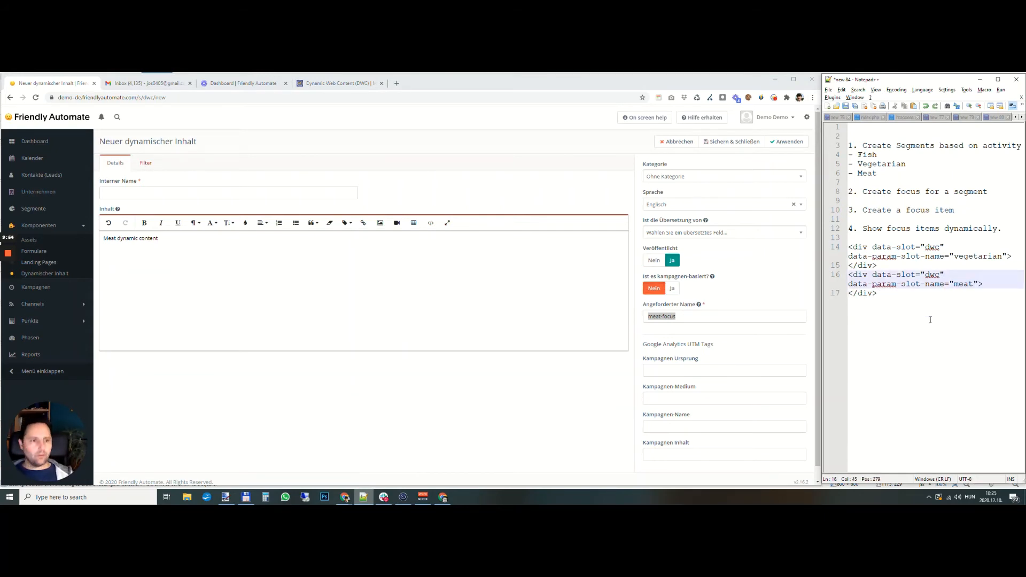
{"action": "double_click", "coordinate": [964, 285]}
{"action": "type", "text": "<div data-slot=\"dwc\" data-param-slot-name=\"vegetarian\"> </div>"}
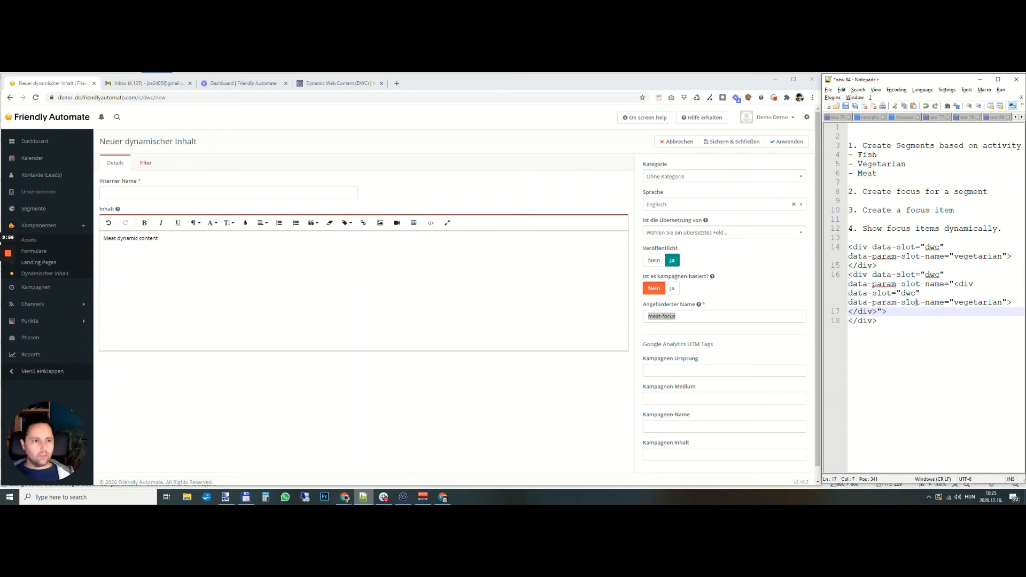
{"action": "left_click", "coordinate": [914, 323]}
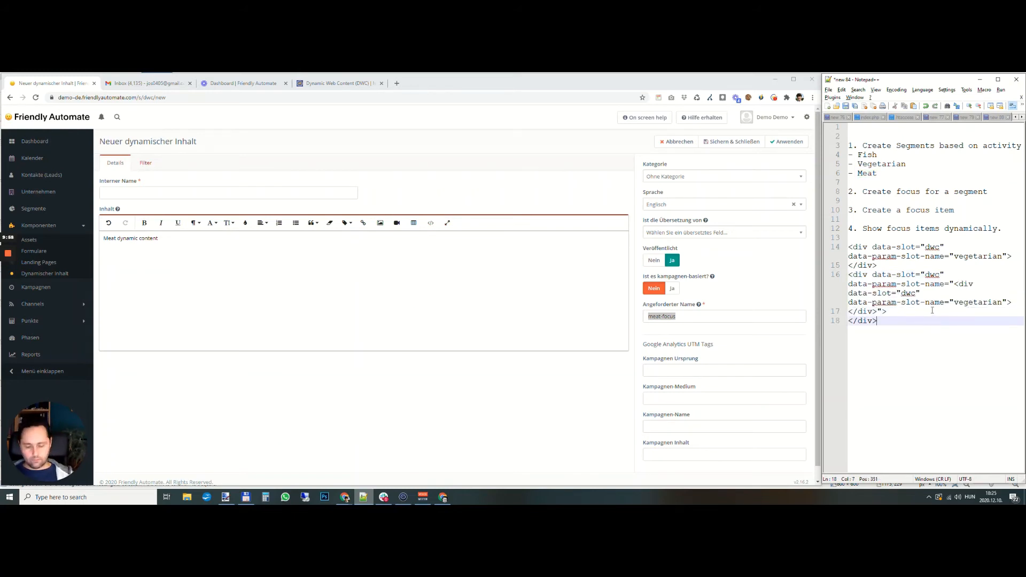
{"action": "key", "text": "ctrl+z"}
- In the Notepad++ notes, replace the slot name "meat" with the copied "meat-focus" and separate that div with a blank line
{"action": "left_click", "coordinate": [633, 320]}
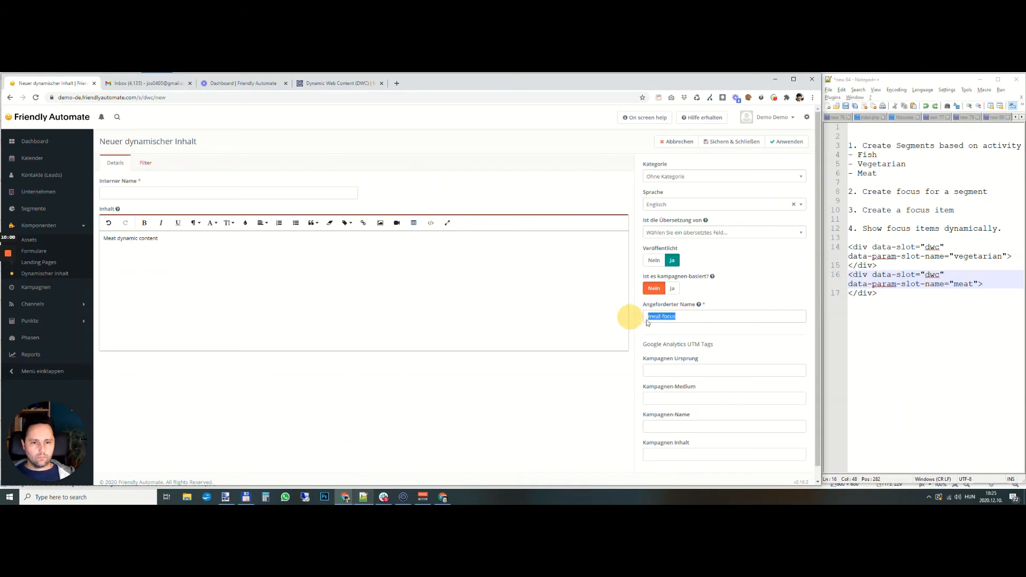
{"action": "double_click", "coordinate": [966, 284]}
{"action": "key", "text": "ctrl+v"}
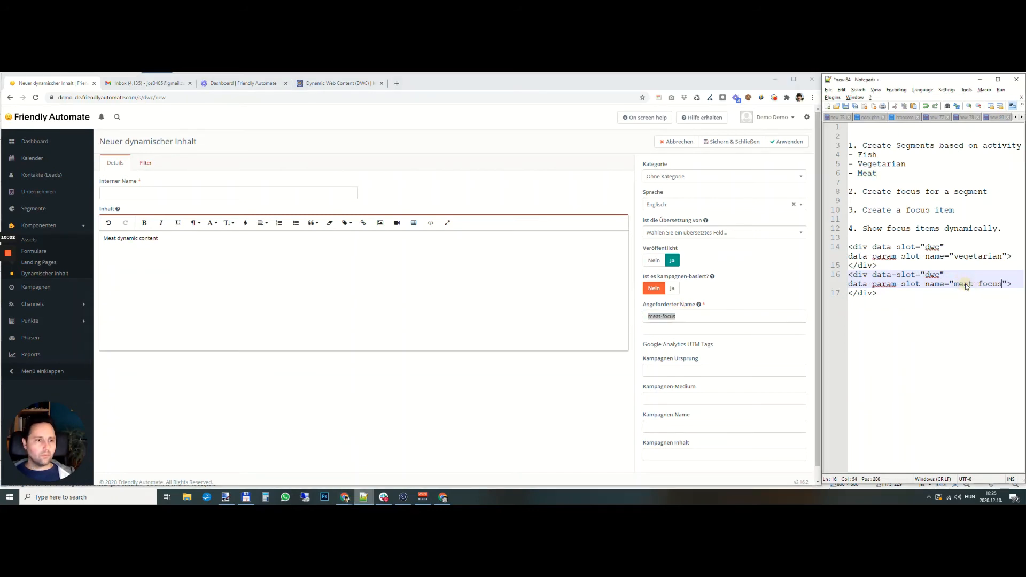
{"action": "left_click", "coordinate": [919, 295]}
{"action": "left_click", "coordinate": [850, 275]}
{"action": "key", "text": "Return"}
{"action": "left_click", "coordinate": [888, 311], "text": "shift"}
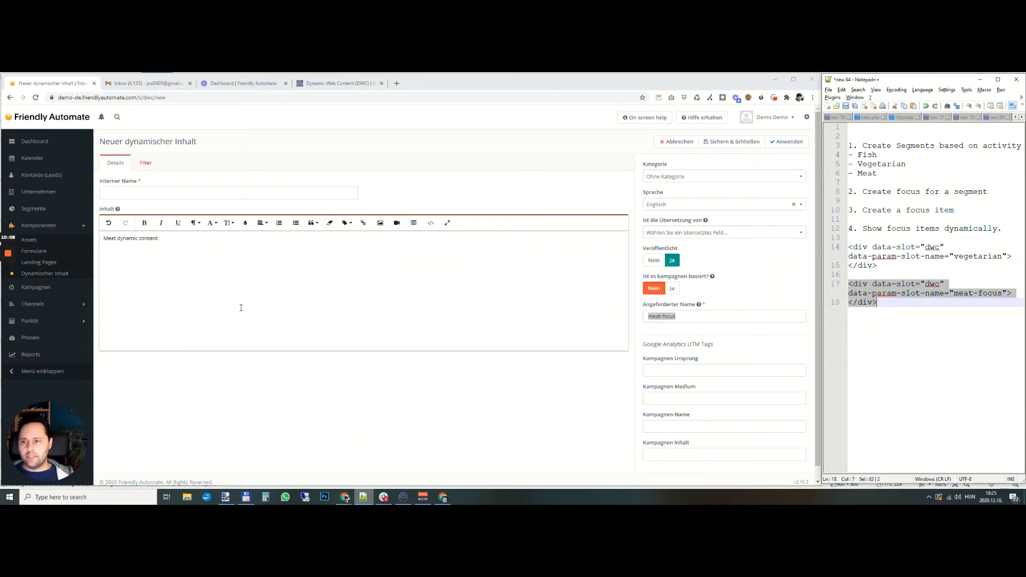
- Replace the dynamic content's text in Friendly Automate with the focus token {focus=4}
{"action": "left_click_drag", "start_coordinate": [161, 240], "coordinate": [91, 238]}
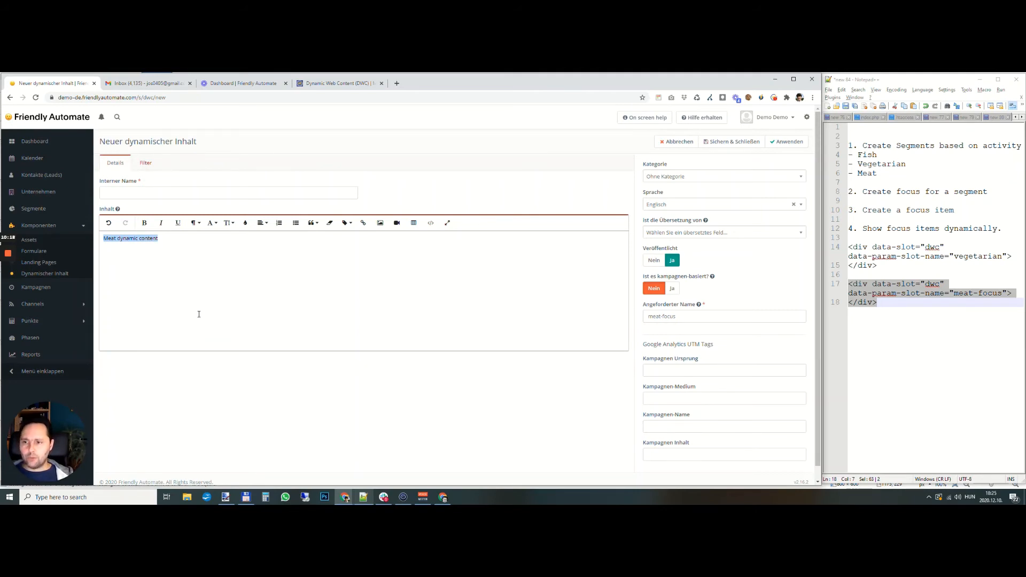
{"action": "key", "text": "BackSpace"}
{"action": "type", "text": "]"}
{"action": "key", "text": "BackSpace"}
{"action": "type", "text": "@{"}
{"action": "key", "text": "BackSpace"}
{"action": "key", "text": "BackSpace"}
{"action": "type", "text": "{fo"}
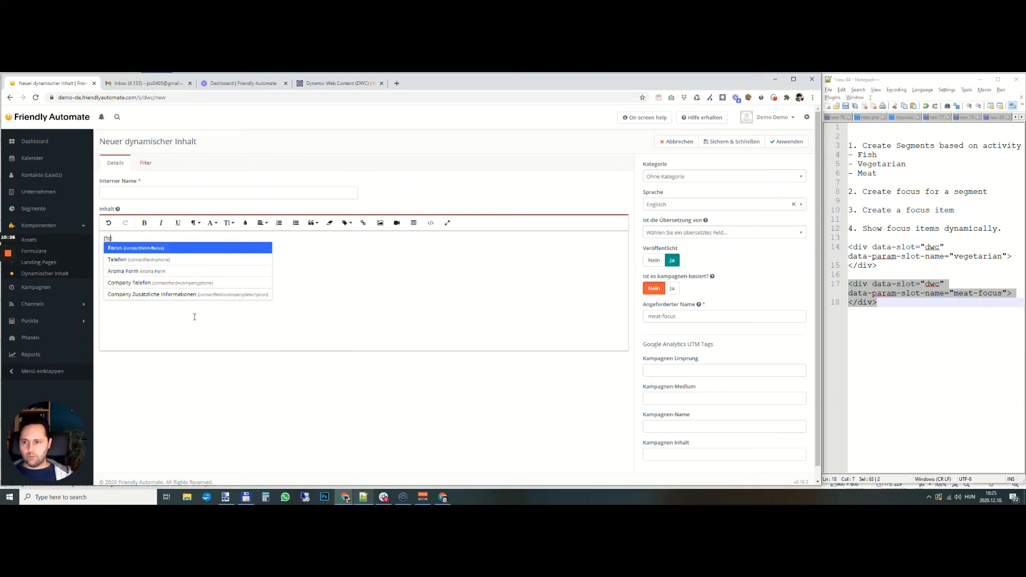
{"action": "type", "text": "cus"}
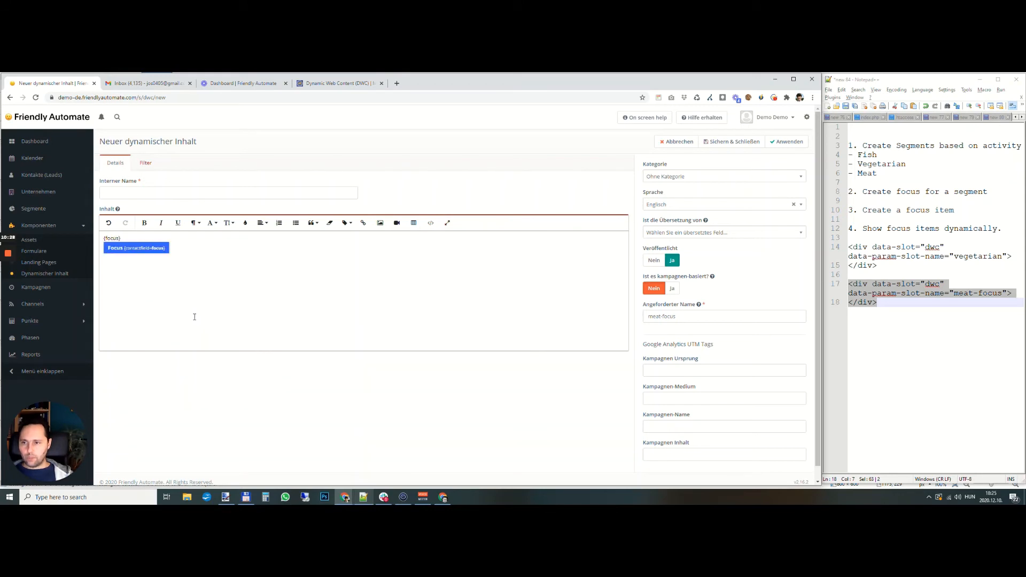
{"action": "type", "text": "=}"}
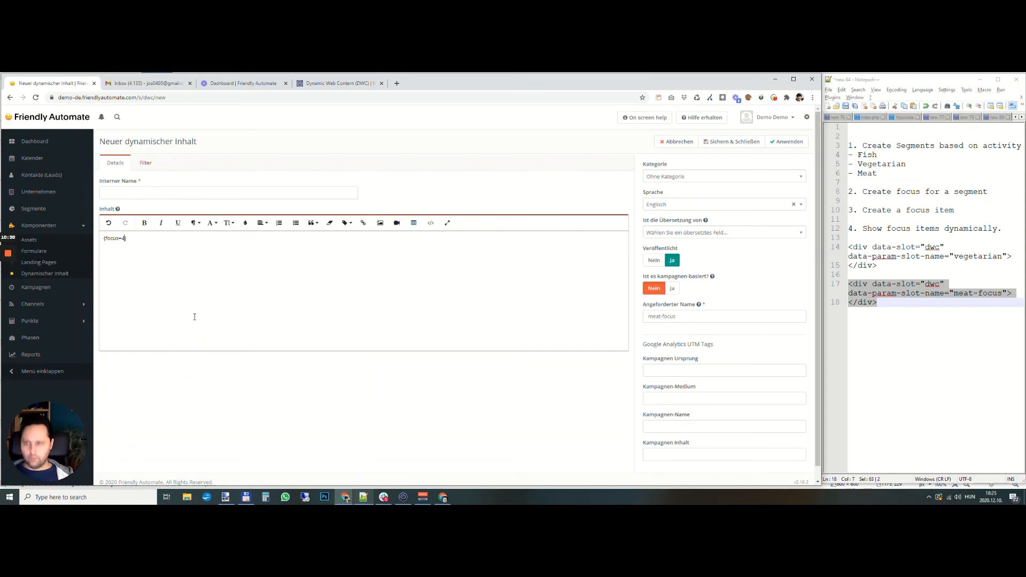
- Set the internal name of the dynamic content to "Meat dynamic content"
{"action": "left_click", "coordinate": [131, 192]}
{"action": "type", "text": "Meat dynamic content"}
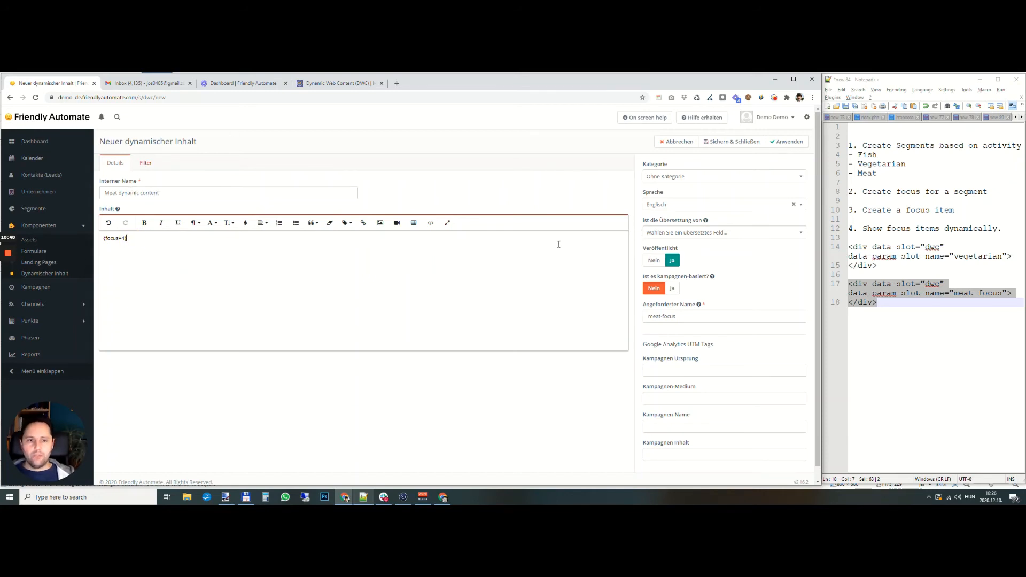
- Check the tag filter, focus token and requested name, and apply the new dynamic content
{"action": "left_click", "coordinate": [145, 163]}
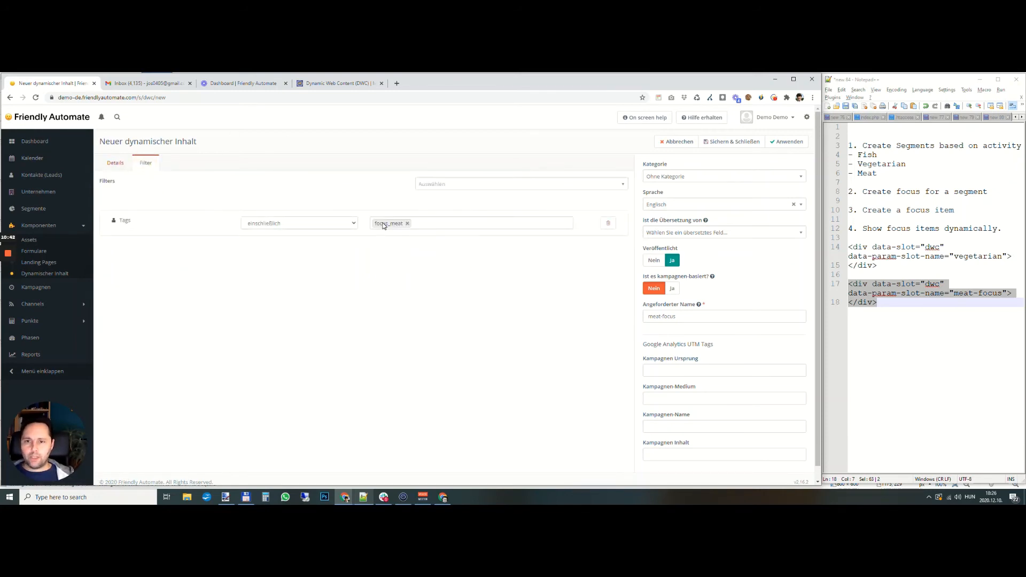
{"action": "left_click", "coordinate": [115, 163]}
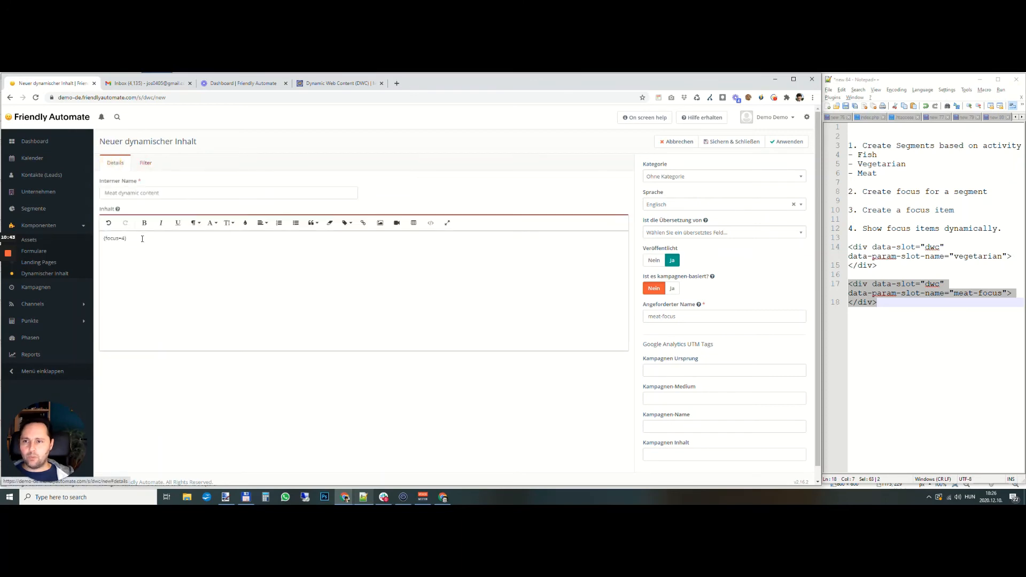
{"action": "triple_click", "coordinate": [114, 242]}
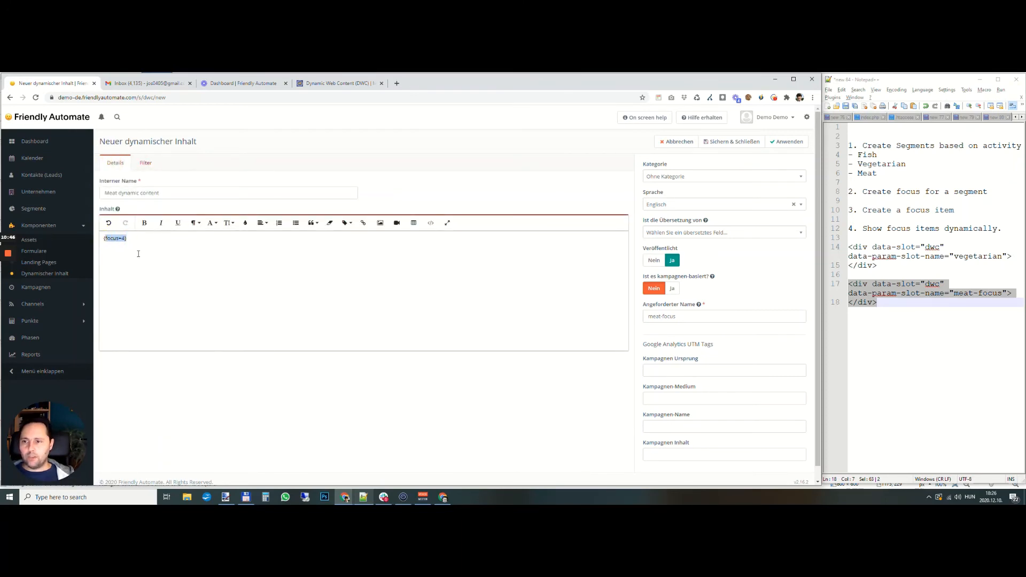
{"action": "triple_click", "coordinate": [650, 317]}
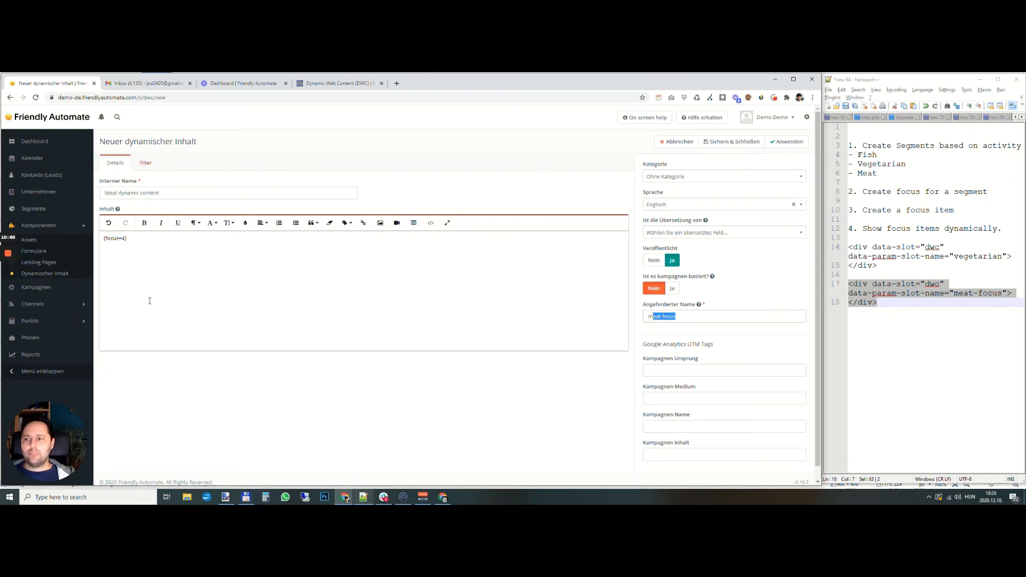
{"action": "left_click", "coordinate": [786, 141]}
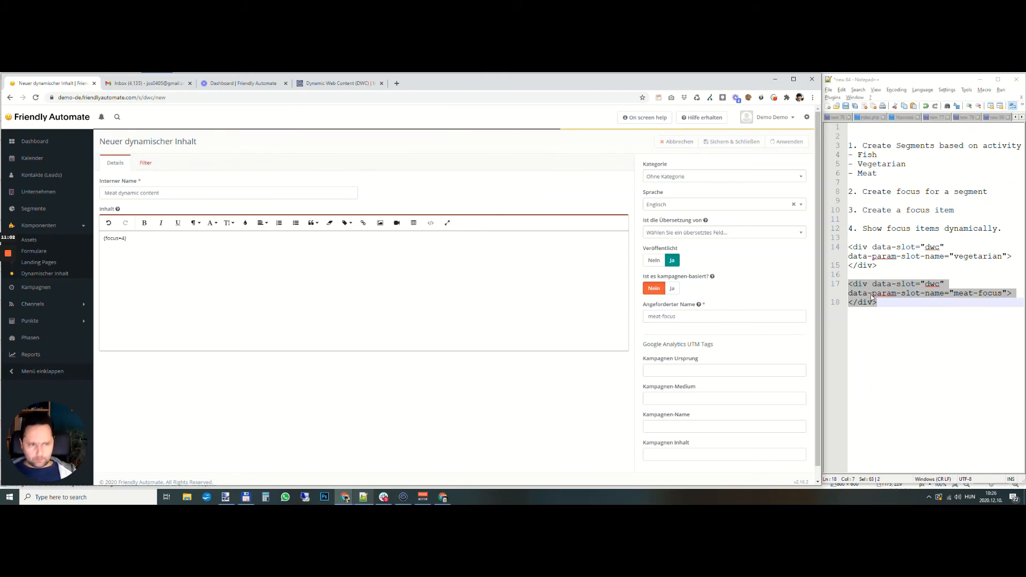
- Select the slot name "vegetarian" in the notes and look up the veg popup's ID in the Focus Items list
{"action": "left_click", "coordinate": [911, 293]}
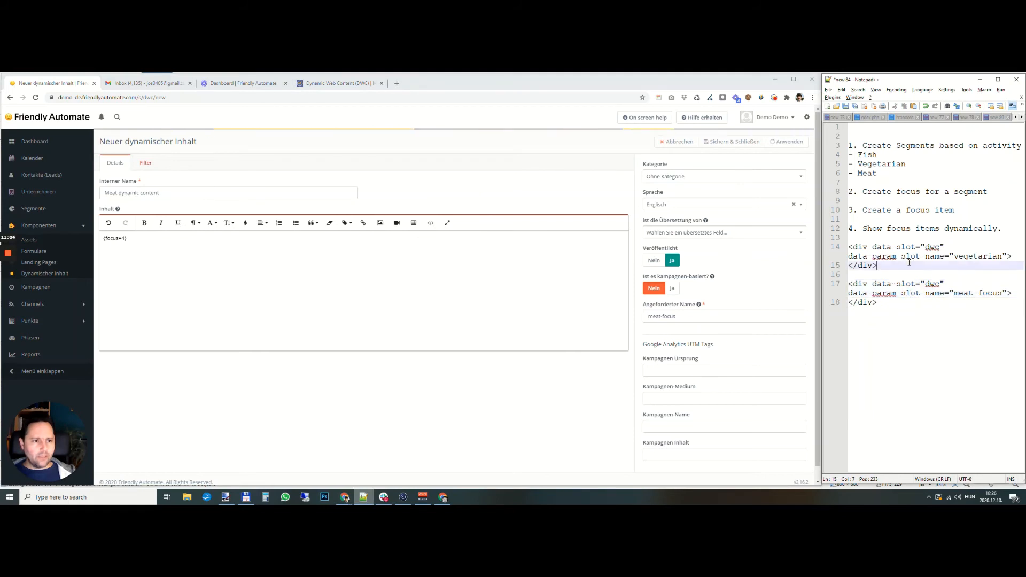
{"action": "double_click", "coordinate": [978, 256]}
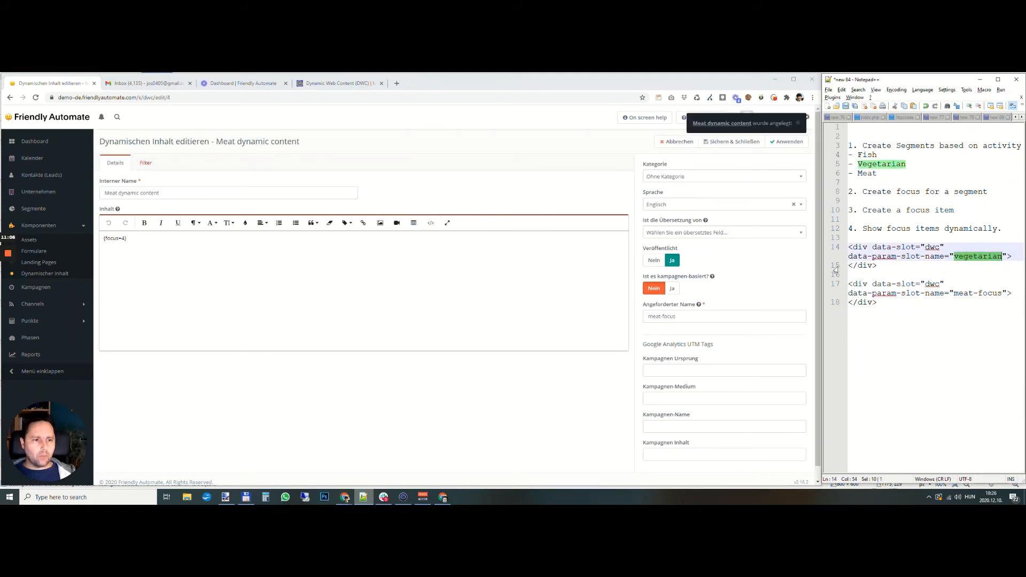
{"action": "left_click", "coordinate": [32, 304]}
{"action": "left_click", "coordinate": [40, 296]}
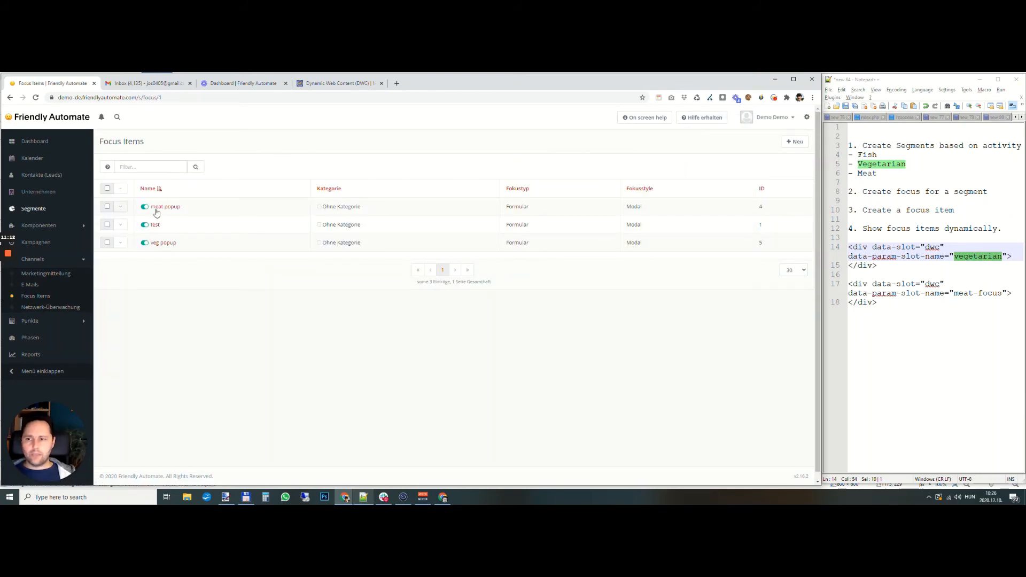
- Duplicate the "Meat dynamic content" item from the dynamic content list
{"action": "left_click", "coordinate": [40, 230]}
{"action": "left_click", "coordinate": [45, 273]}
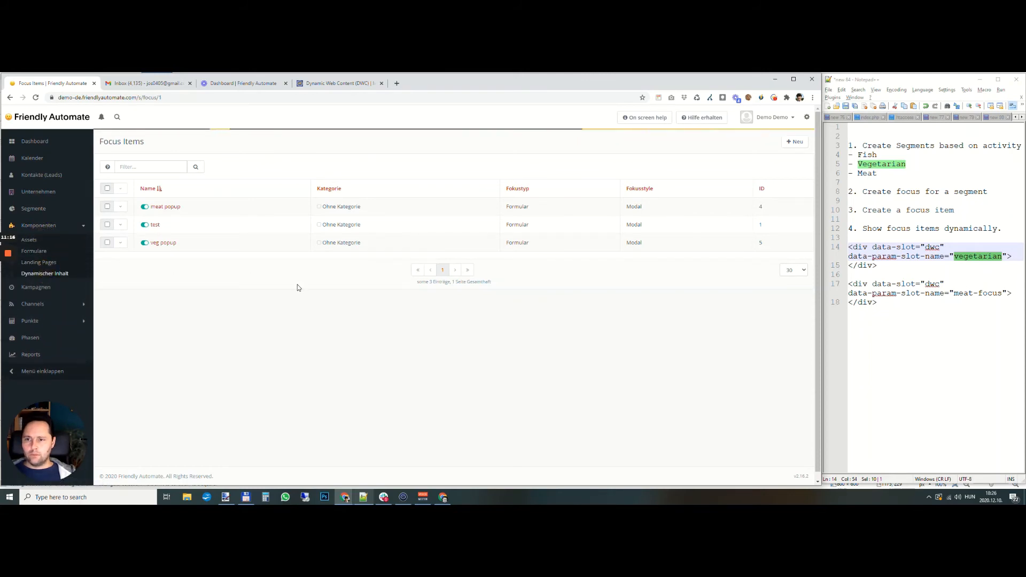
{"action": "left_click", "coordinate": [122, 227]}
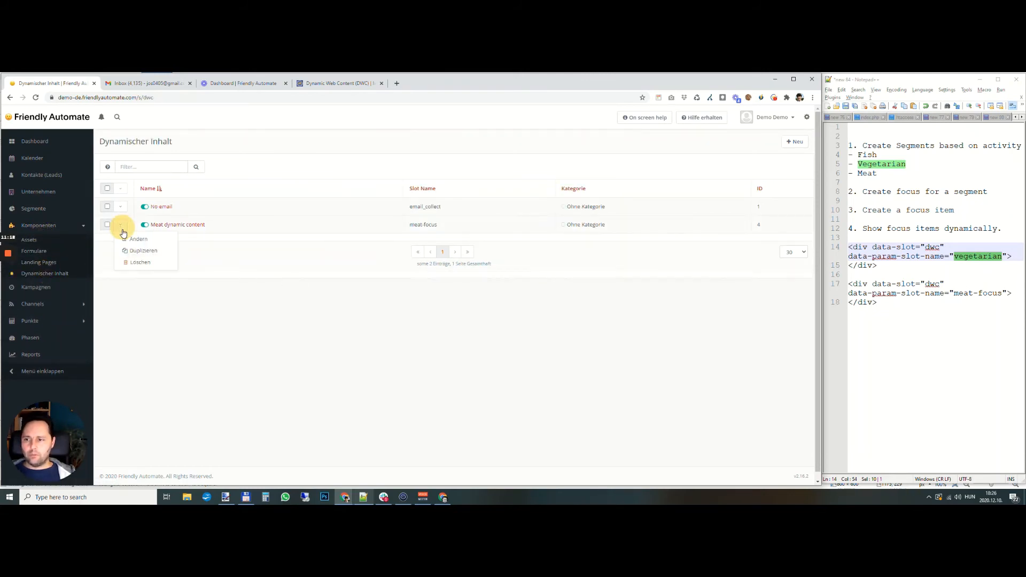
{"action": "left_click", "coordinate": [135, 251]}
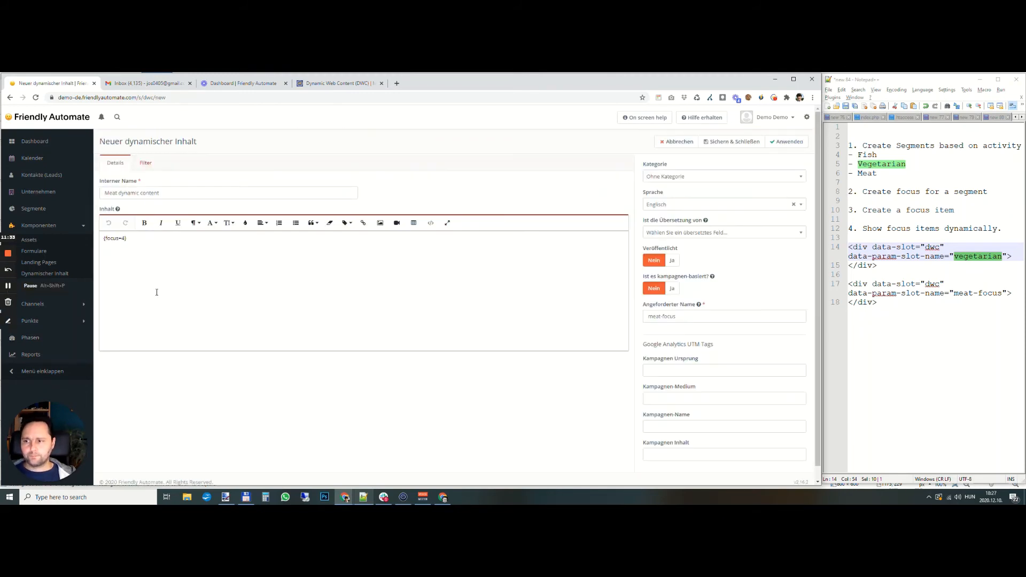
- Replace the tag in the duplicated item's Tags filter with focus_veg
{"action": "left_click", "coordinate": [145, 162]}
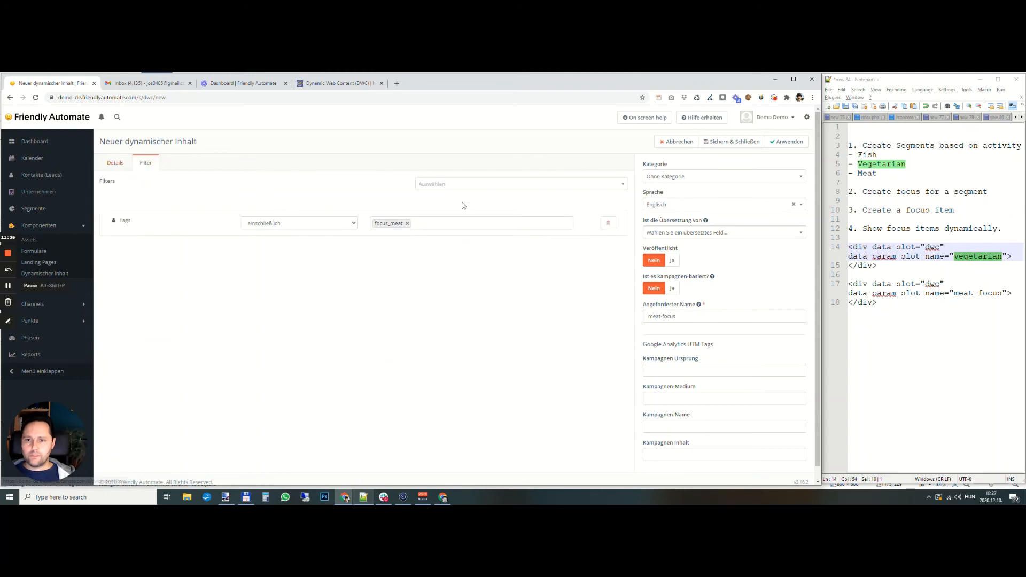
{"action": "left_click", "coordinate": [412, 222]}
{"action": "left_click", "coordinate": [408, 223]}
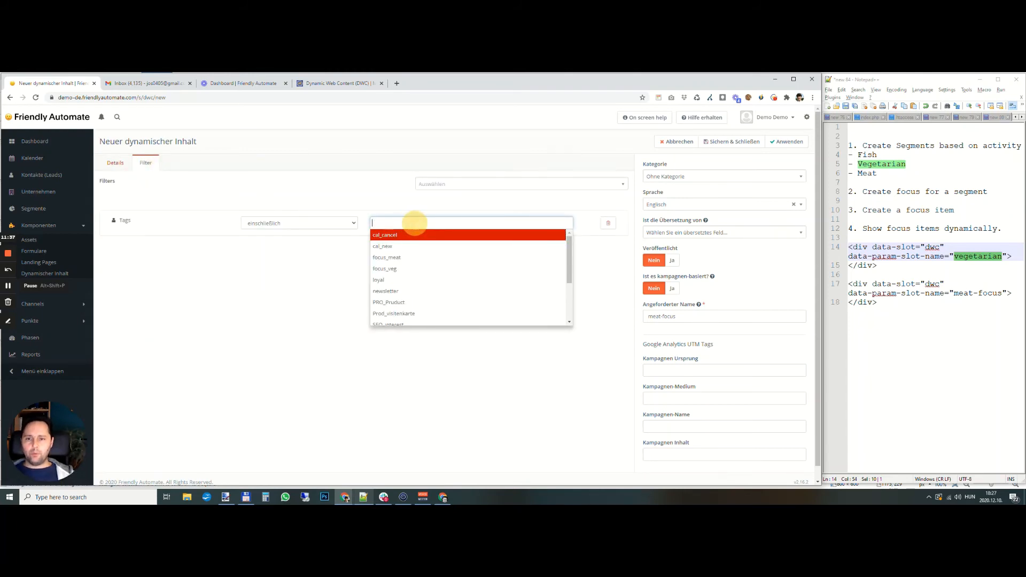
{"action": "type", "text": "foc"}
{"action": "left_click", "coordinate": [417, 236]}
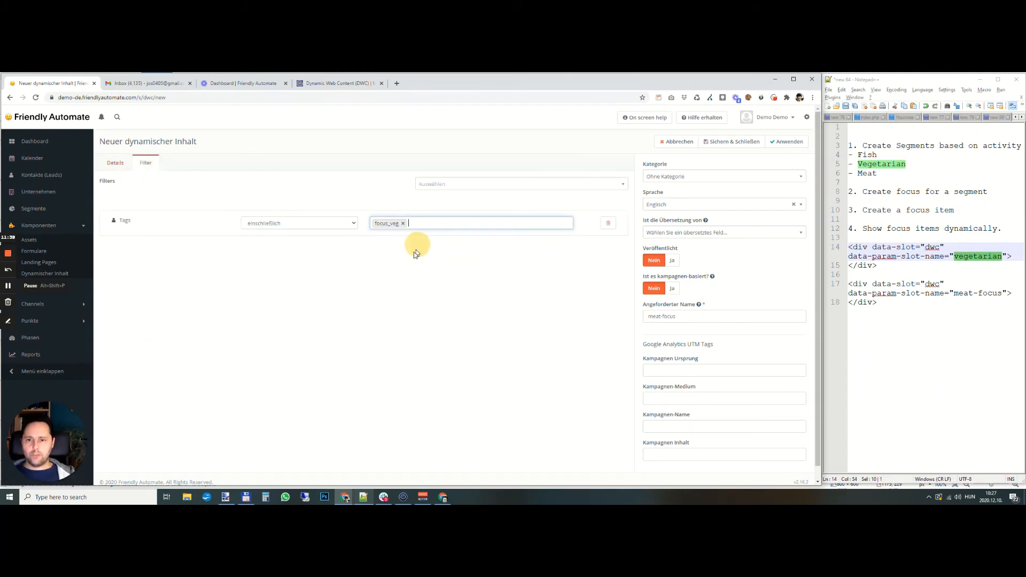
- Check the focus token in the duplicated item's content and apply the new dynamic content
{"action": "left_click", "coordinate": [116, 163]}
{"action": "left_click", "coordinate": [138, 239]}
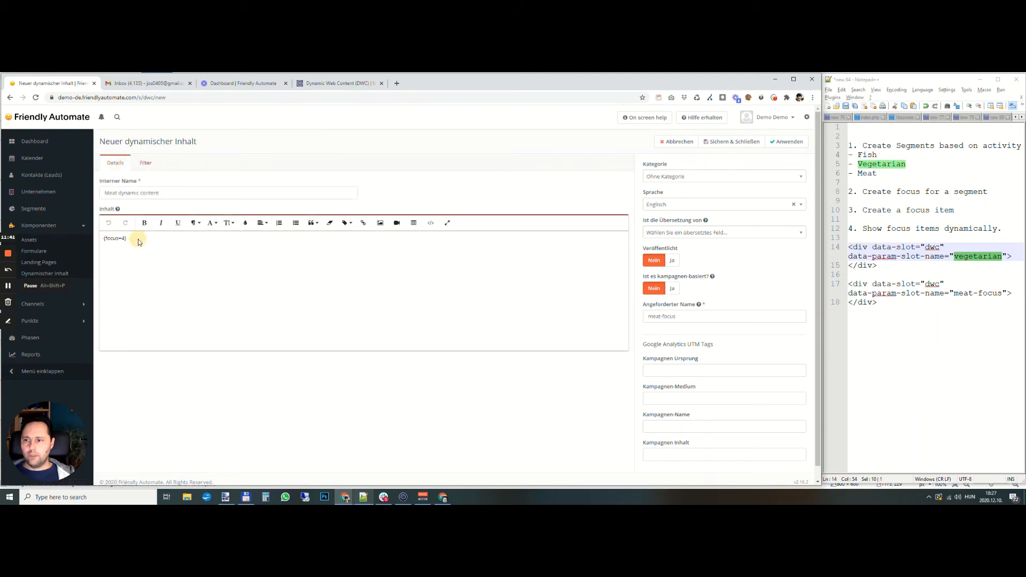
{"action": "left_click", "coordinate": [122, 237]}
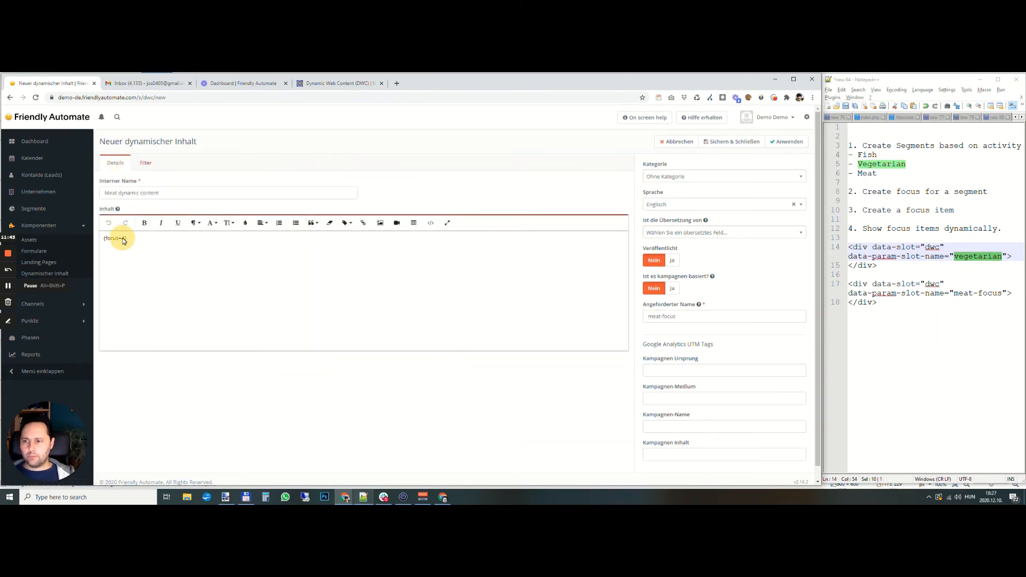
{"action": "left_click", "coordinate": [125, 239]}
{"action": "left_click_drag", "start_coordinate": [136, 239], "coordinate": [91, 239]}
{"action": "left_click", "coordinate": [250, 253]}
{"action": "left_click", "coordinate": [787, 141]}
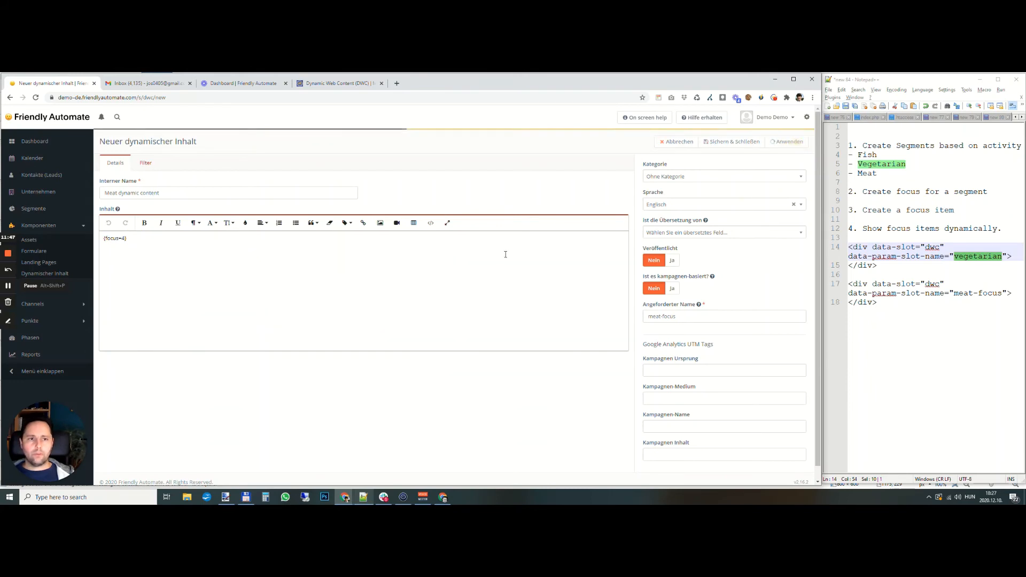
{"action": "left_click", "coordinate": [15, 289]}
{"action": "left_click", "coordinate": [16, 289]}
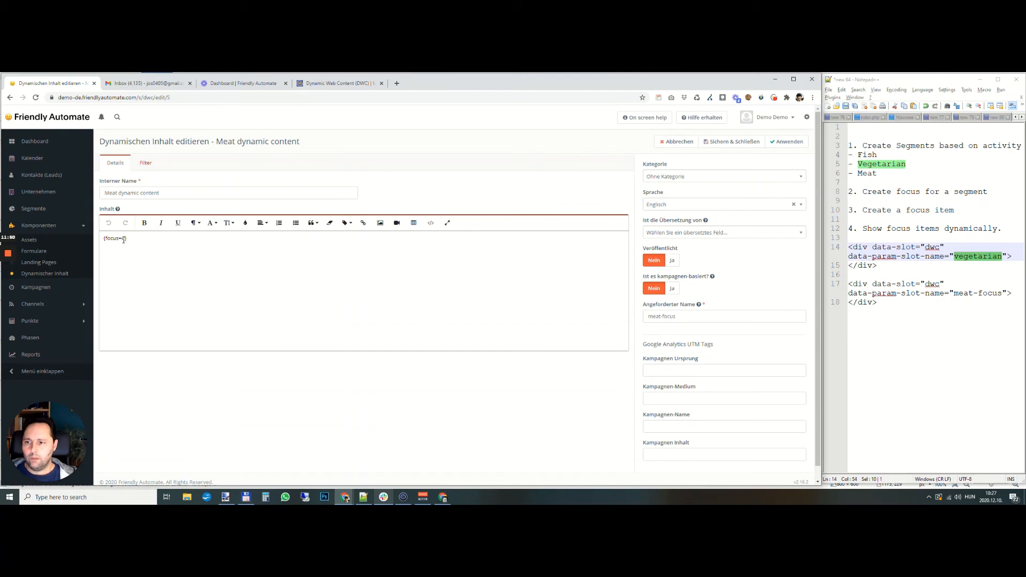
- Change the content's token to {focus=5}, publish the duplicated dynamic content, and save and close it
{"action": "double_click", "coordinate": [123, 238]}
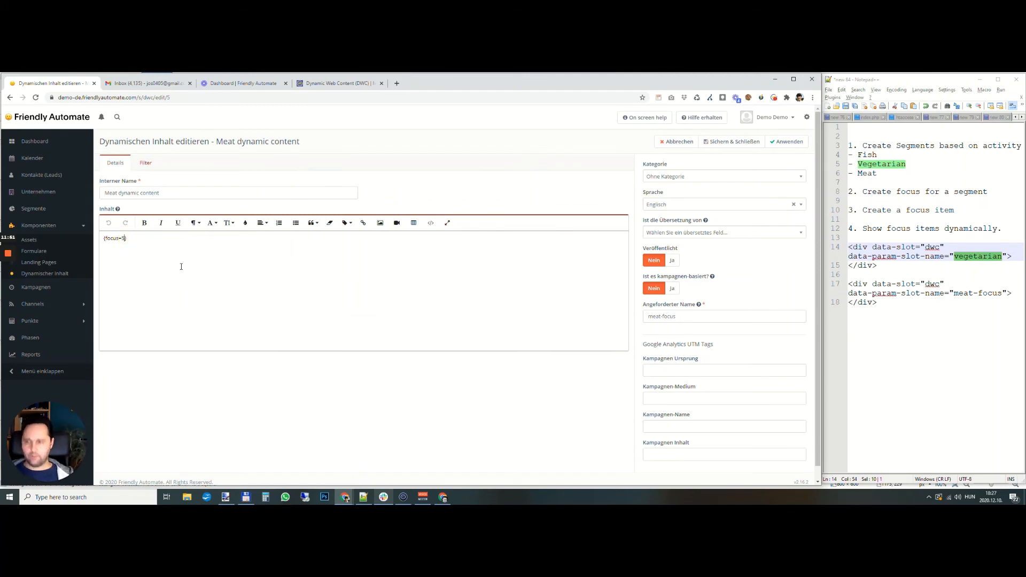
{"action": "left_click", "coordinate": [672, 260]}
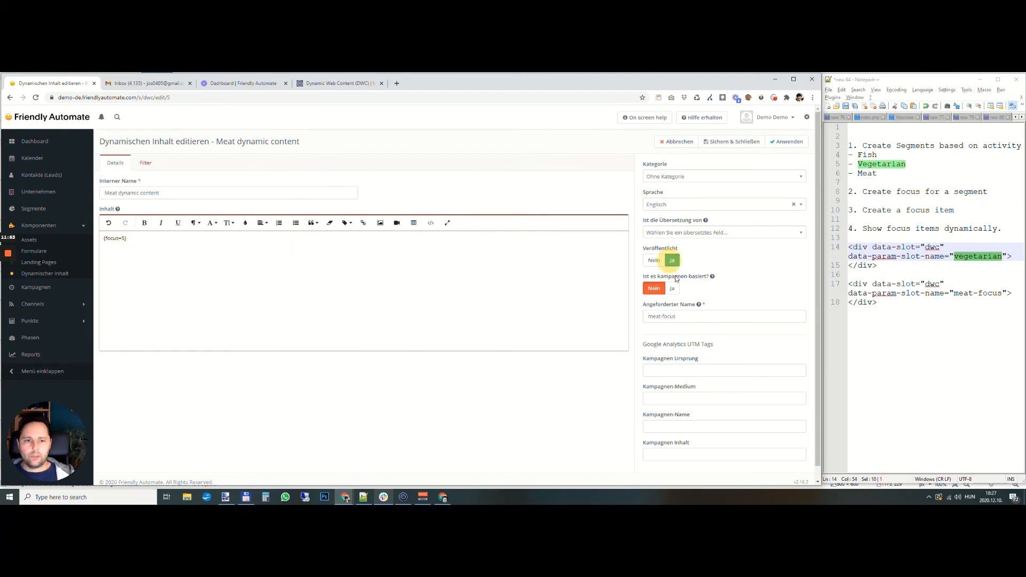
{"action": "left_click", "coordinate": [741, 142]}
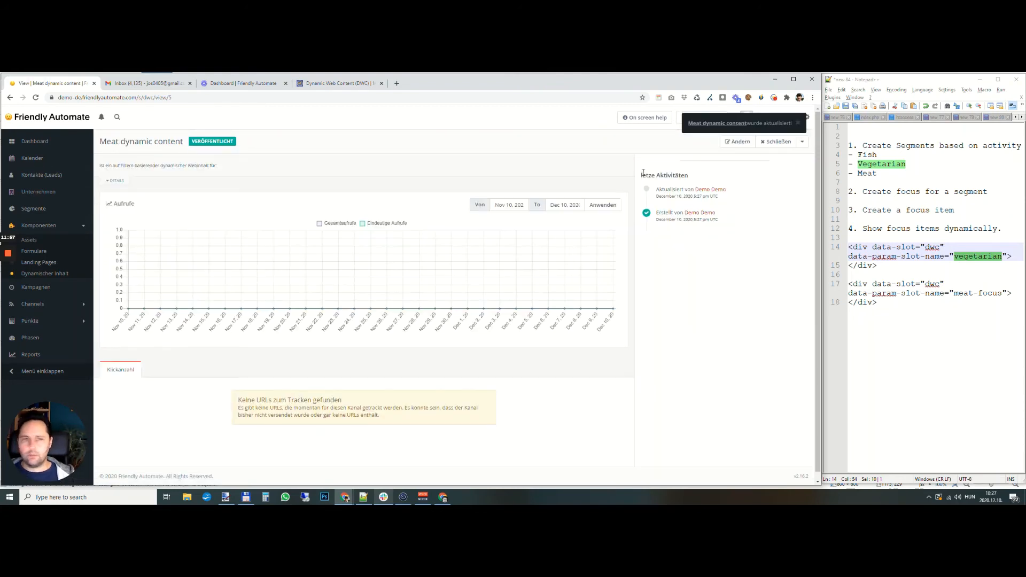
- Reopen the duplicated item for editing, rename it "Veggie dynamic content" and set its requested name to vegetarian-focus
{"action": "left_click", "coordinate": [735, 142]}
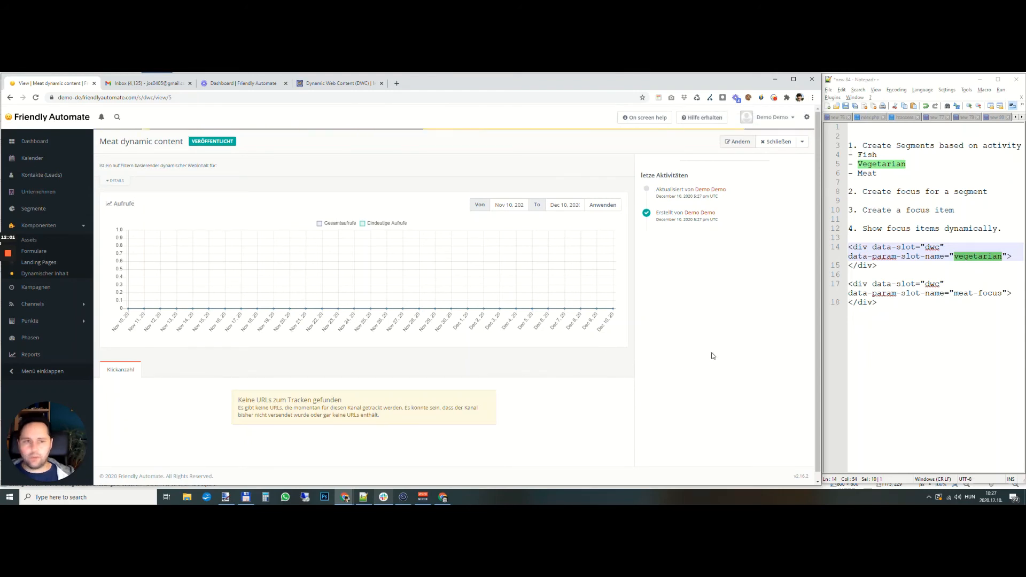
{"action": "mouse_move", "coordinate": [8, 295]}
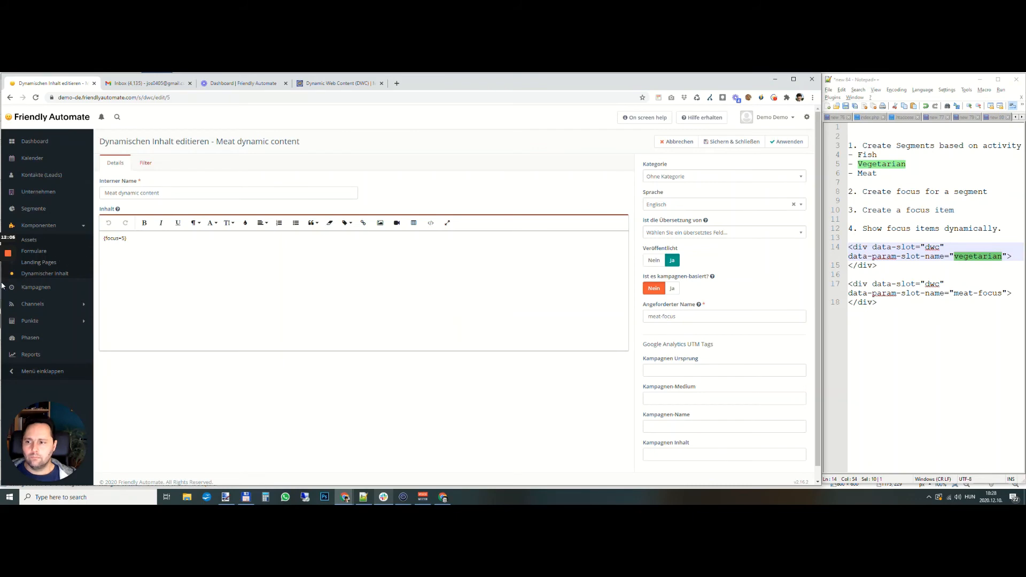
{"action": "double_click", "coordinate": [113, 193]}
{"action": "type", "text": "Veggie"}
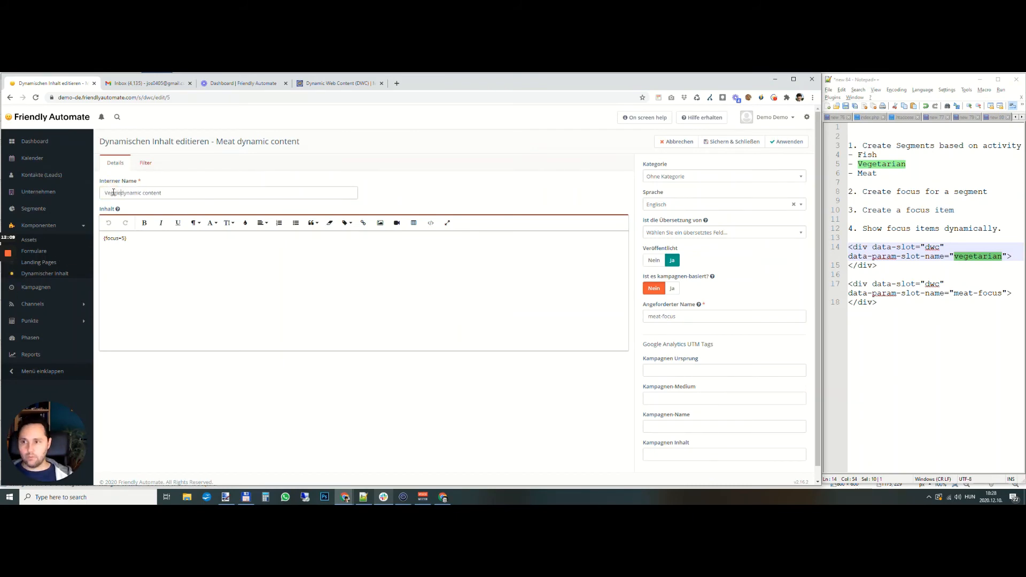
{"action": "left_click", "coordinate": [661, 316]}
{"action": "key", "text": "ctrl+a"}
{"action": "type", "text": "vegetarian"}
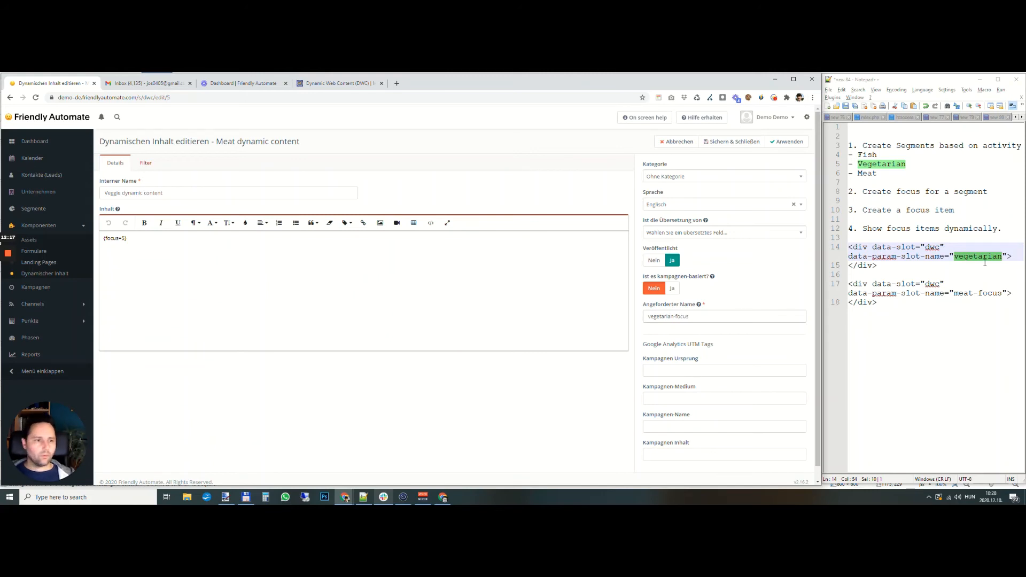
- Extend the first slot name in the notes to "vegetarian-focus", select that div block, and save and close the dynamic content
{"action": "left_click", "coordinate": [1005, 259]}
{"action": "type", "text": "-focus"}
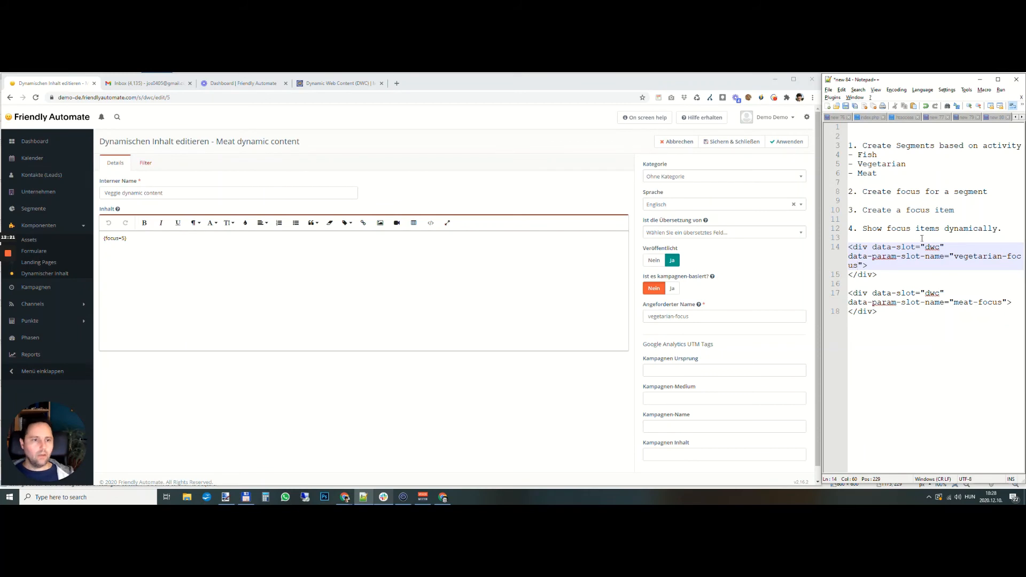
{"action": "left_click_drag", "start_coordinate": [877, 274], "coordinate": [848, 247]}
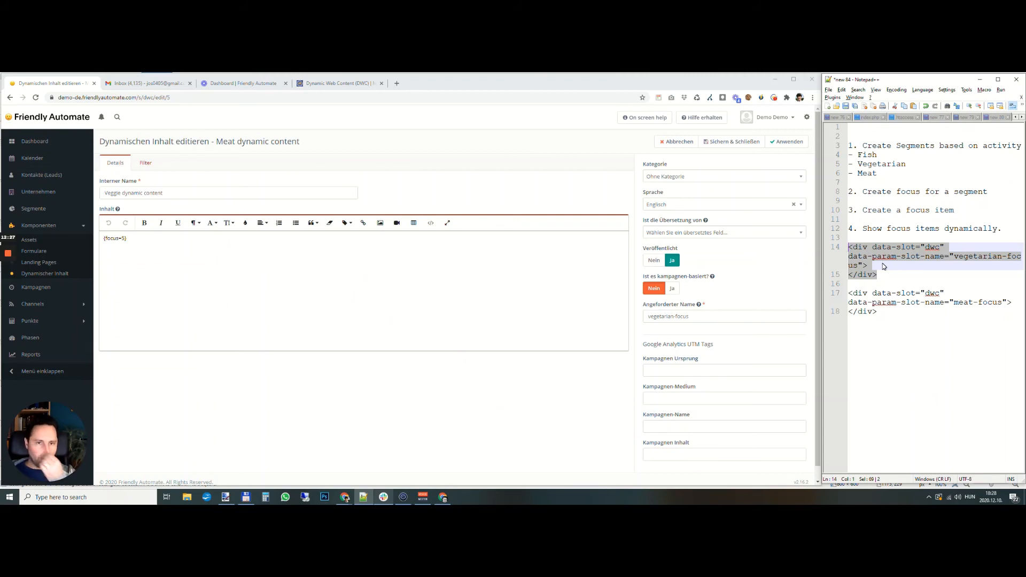
{"action": "left_click", "coordinate": [717, 140]}
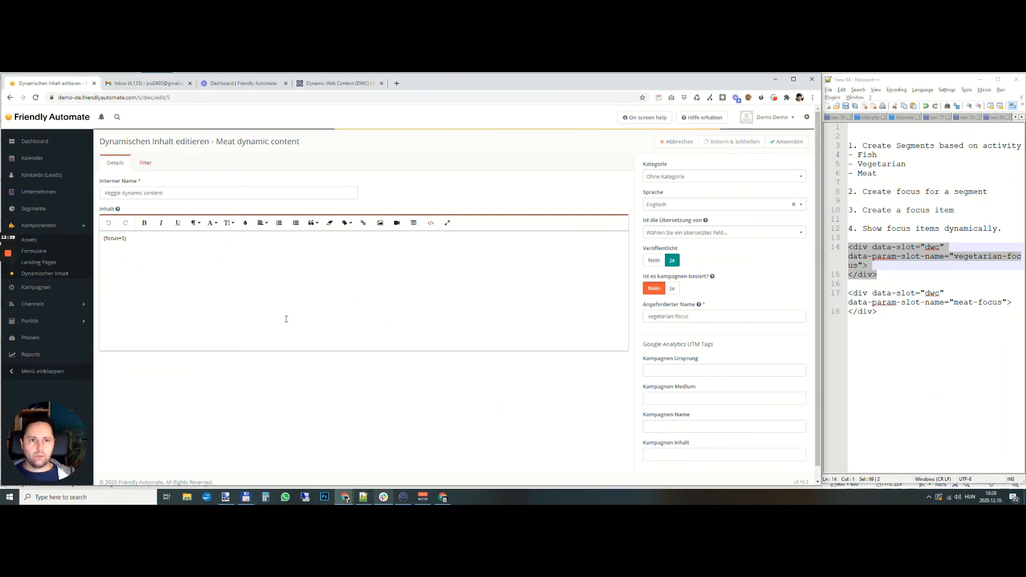
- Review the contact segments list and the campaigns list
{"action": "left_click", "coordinate": [33, 209]}
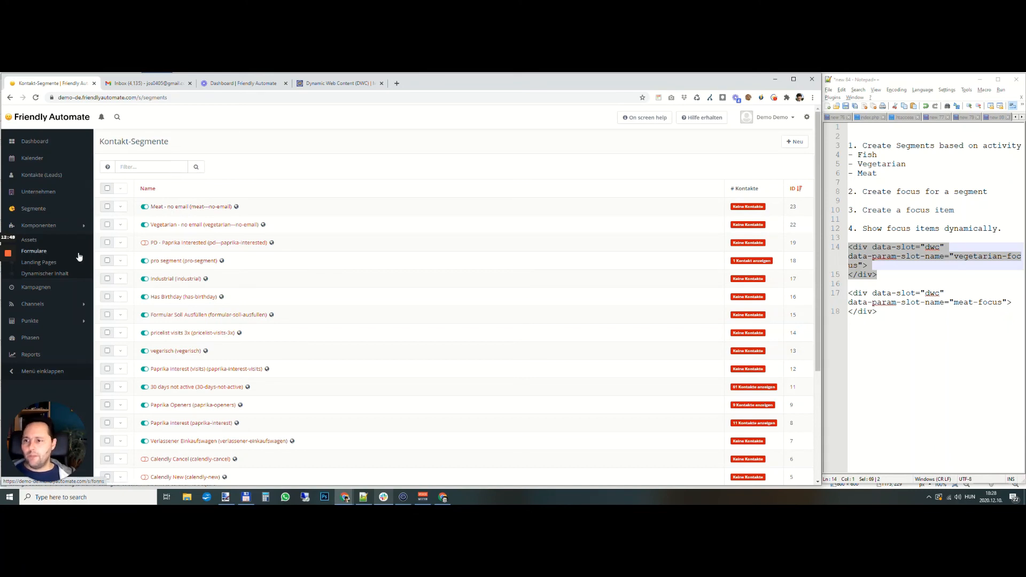
{"action": "left_click", "coordinate": [44, 289]}
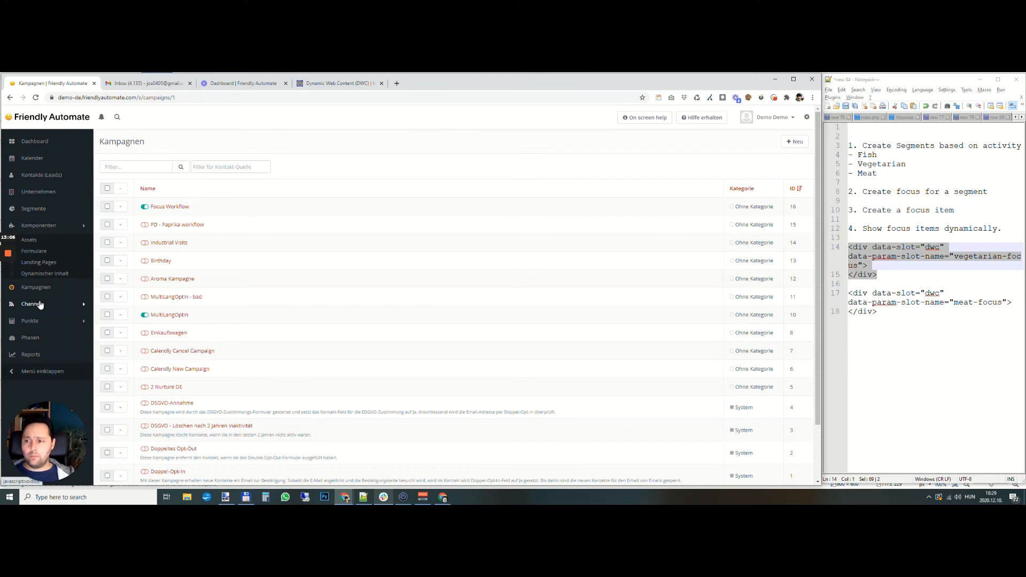
- Open the Vegetarian Form for editing and rename it "Focus Form"
{"action": "left_click", "coordinate": [34, 251]}
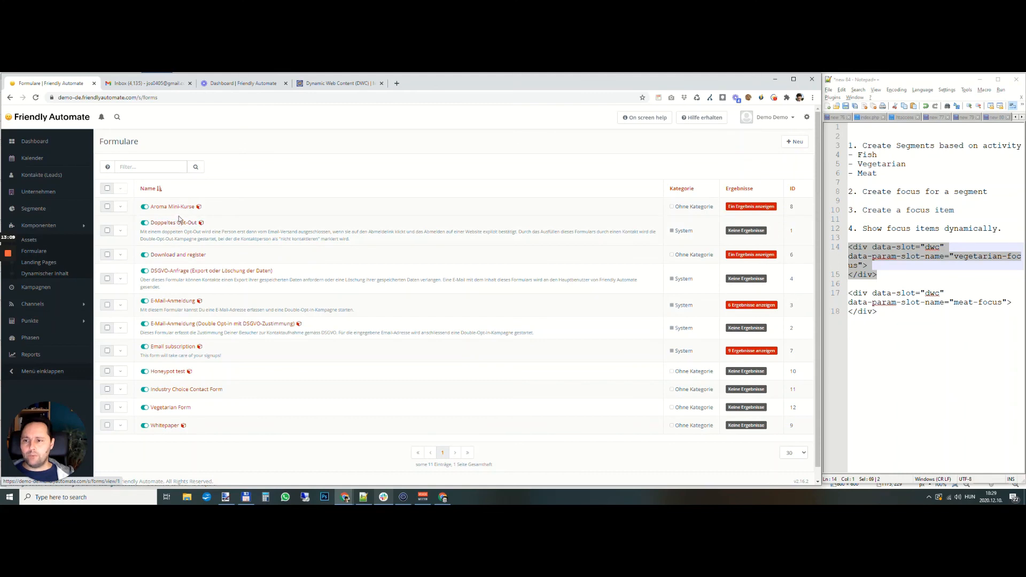
{"action": "left_click", "coordinate": [166, 409]}
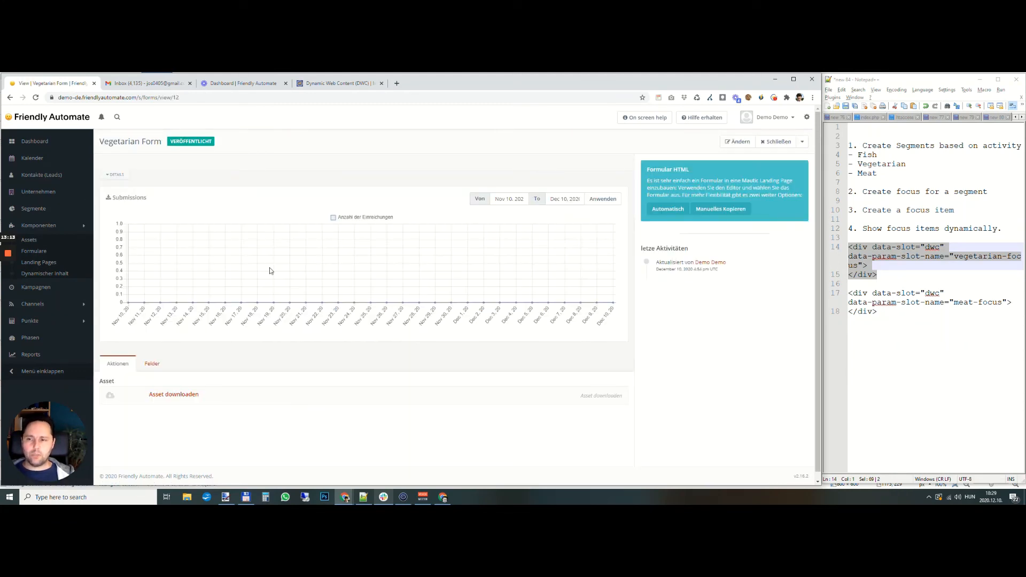
{"action": "left_click", "coordinate": [737, 142]}
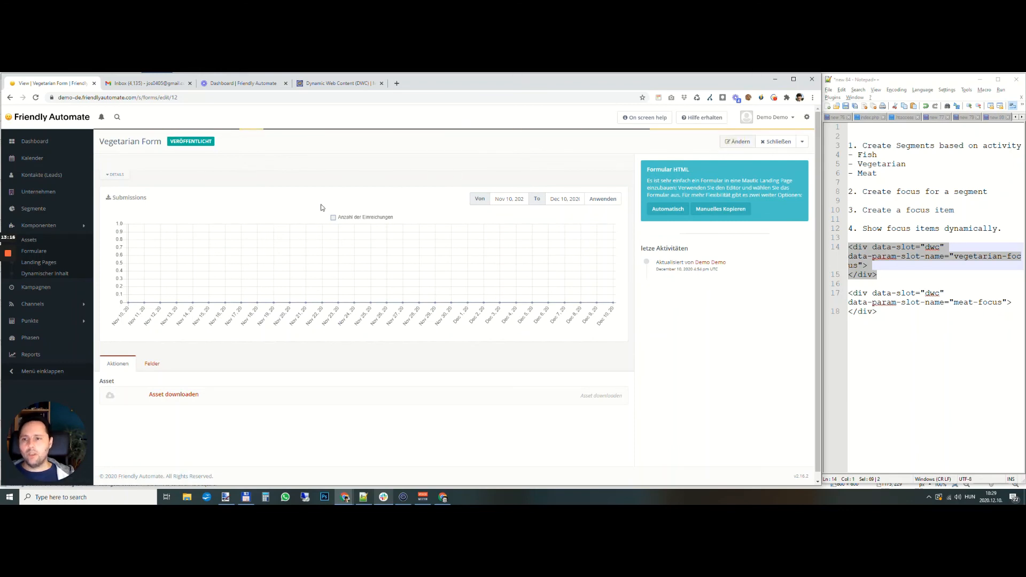
{"action": "double_click", "coordinate": [130, 192]}
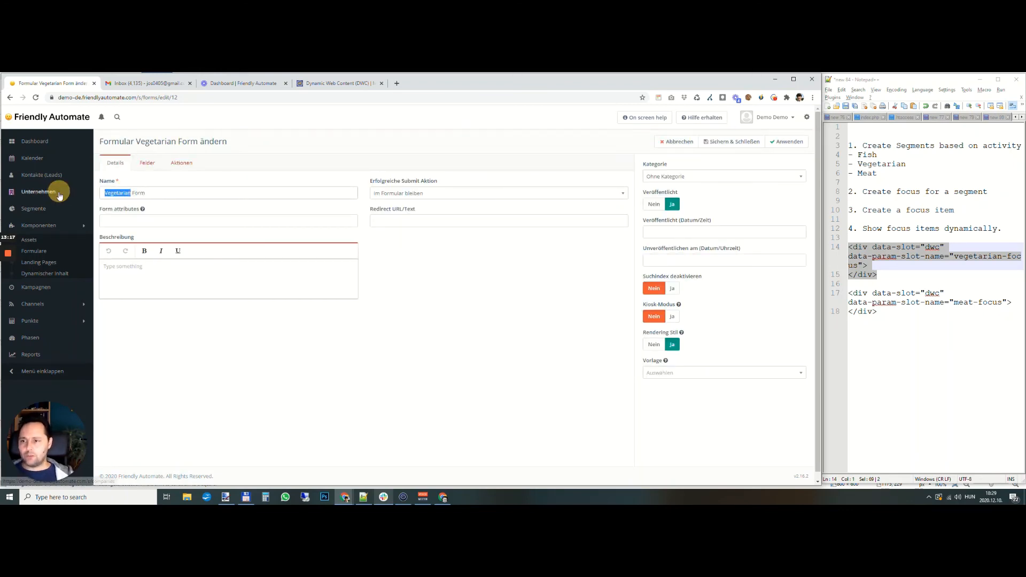
{"action": "type", "text": "Focus"}
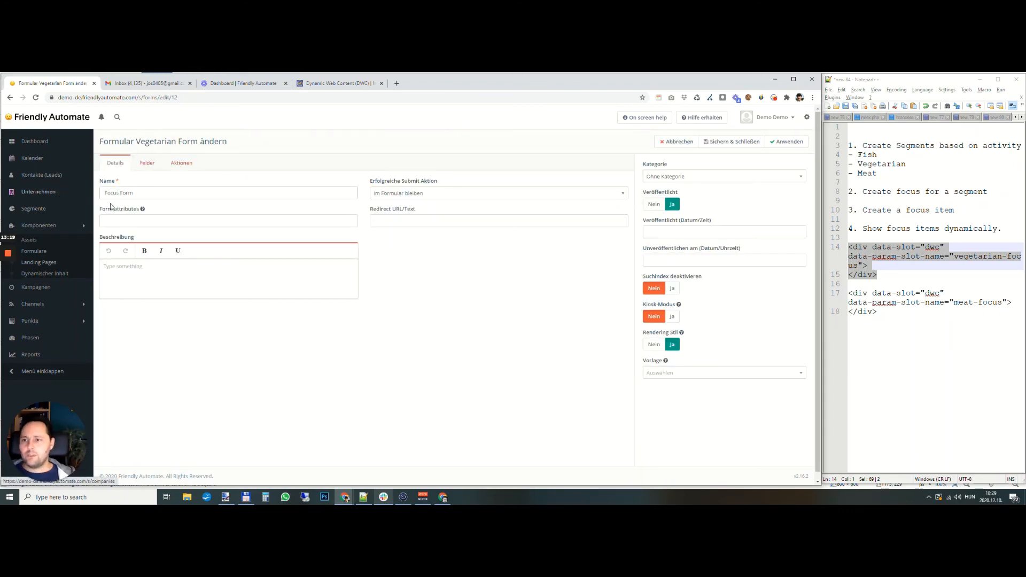
- Replace the form's asset download action with a contact tags action that removes the tags focus_veg and focus_meat
{"action": "left_click", "coordinate": [181, 164]}
{"action": "left_click", "coordinate": [613, 208]}
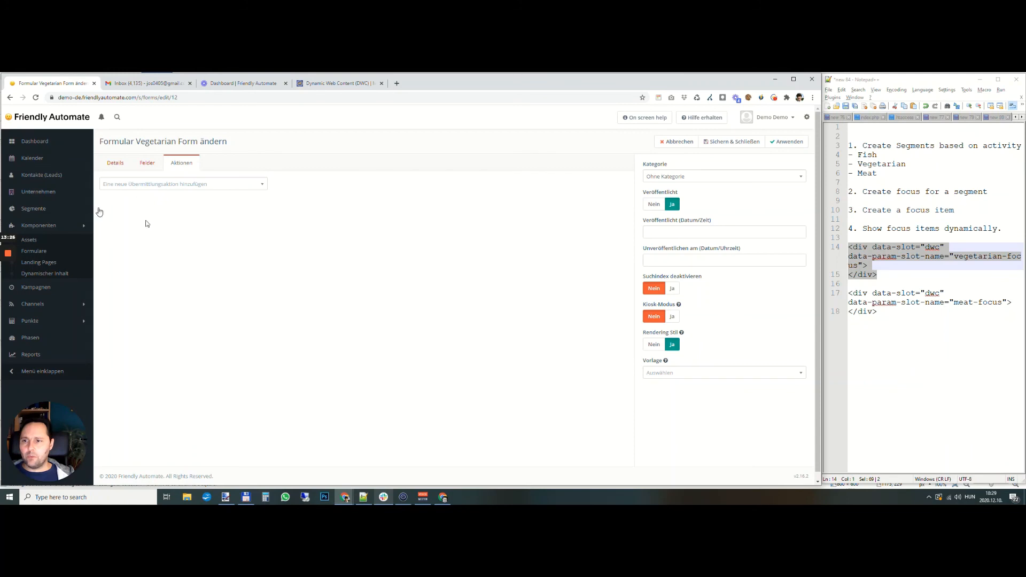
{"action": "left_click", "coordinate": [143, 185]}
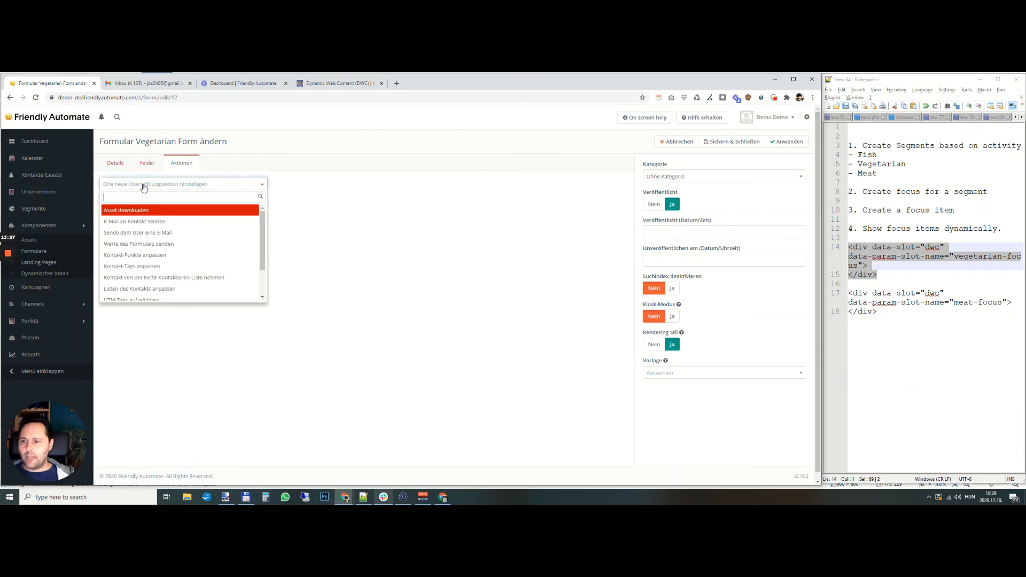
{"action": "left_click", "coordinate": [171, 266]}
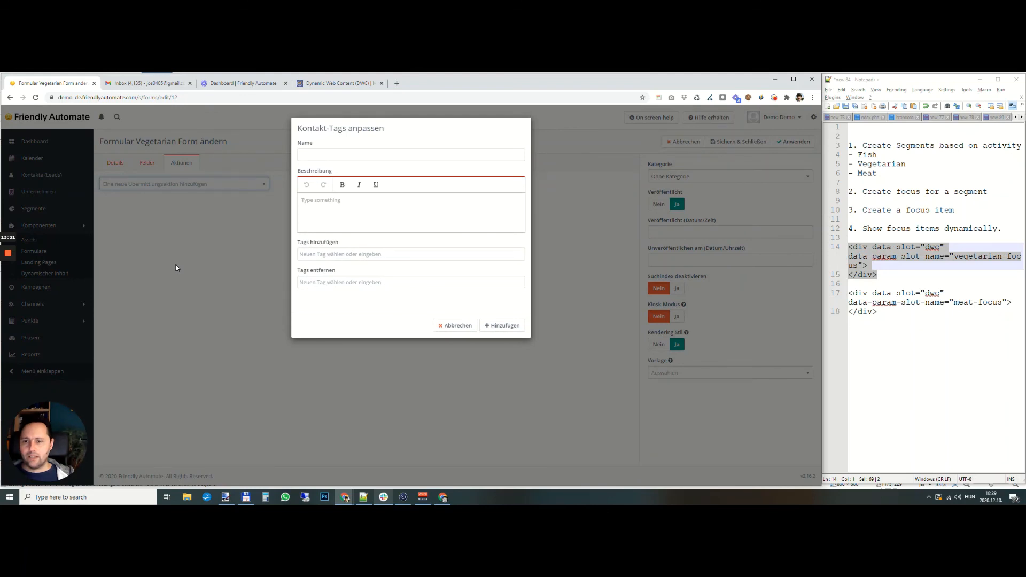
{"action": "left_click", "coordinate": [352, 281]}
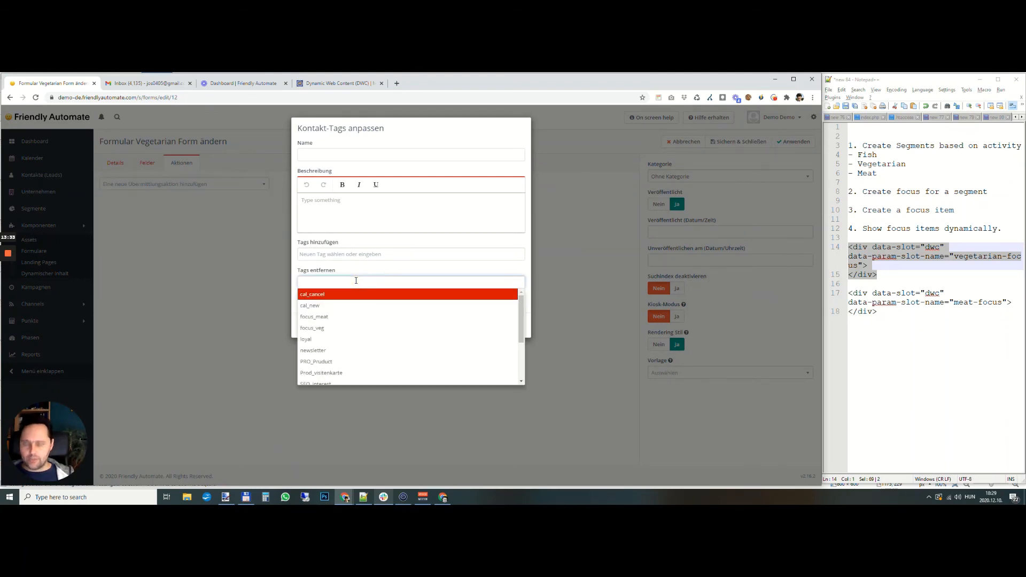
{"action": "left_click", "coordinate": [348, 328]}
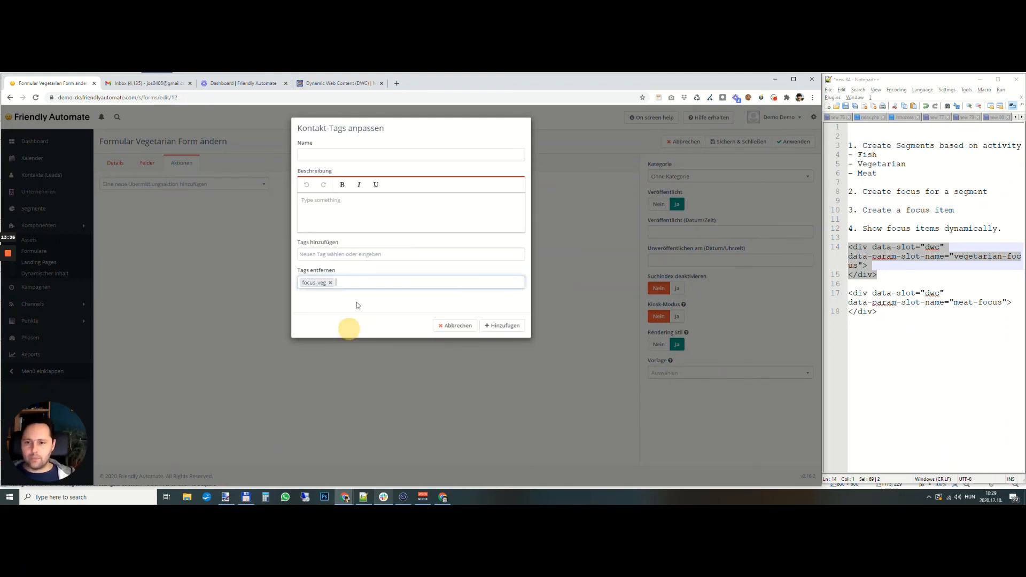
{"action": "left_click", "coordinate": [366, 283]}
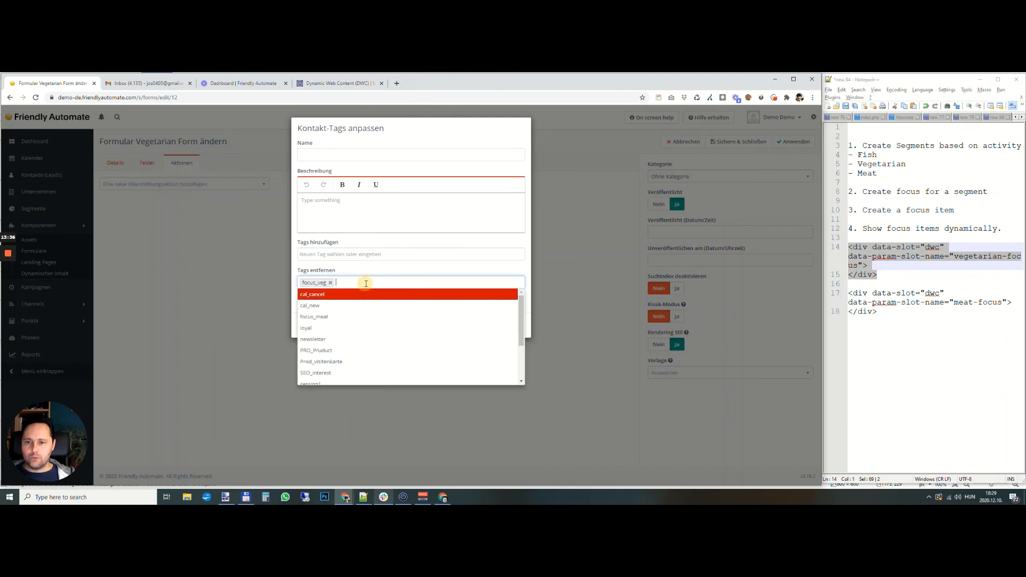
{"action": "left_click", "coordinate": [361, 316]}
{"action": "left_click", "coordinate": [499, 325]}
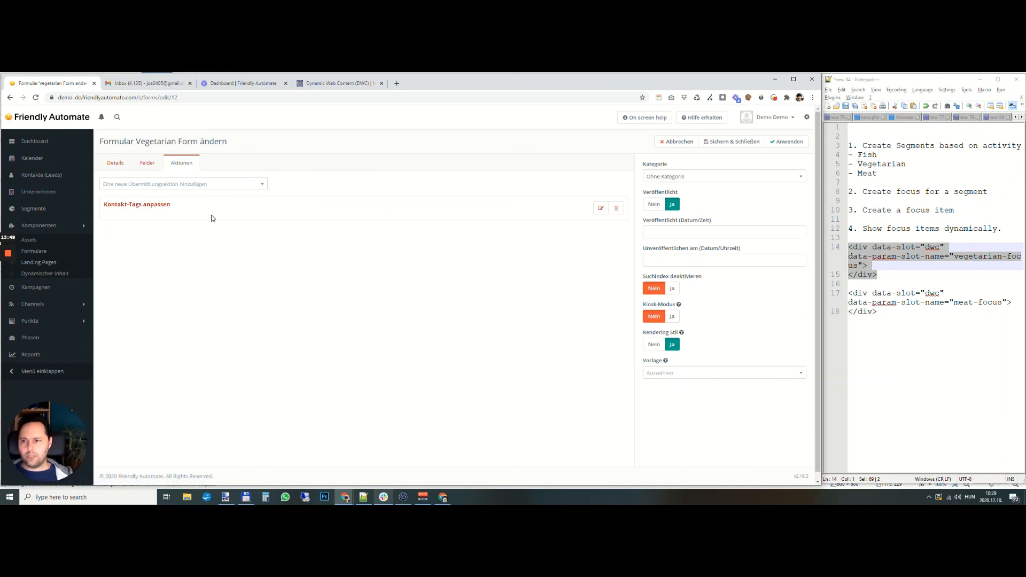
- Add a second contact tags action to the form that adds the tag vegetarian
{"action": "left_click", "coordinate": [181, 187]}
{"action": "type", "text": "tag"}
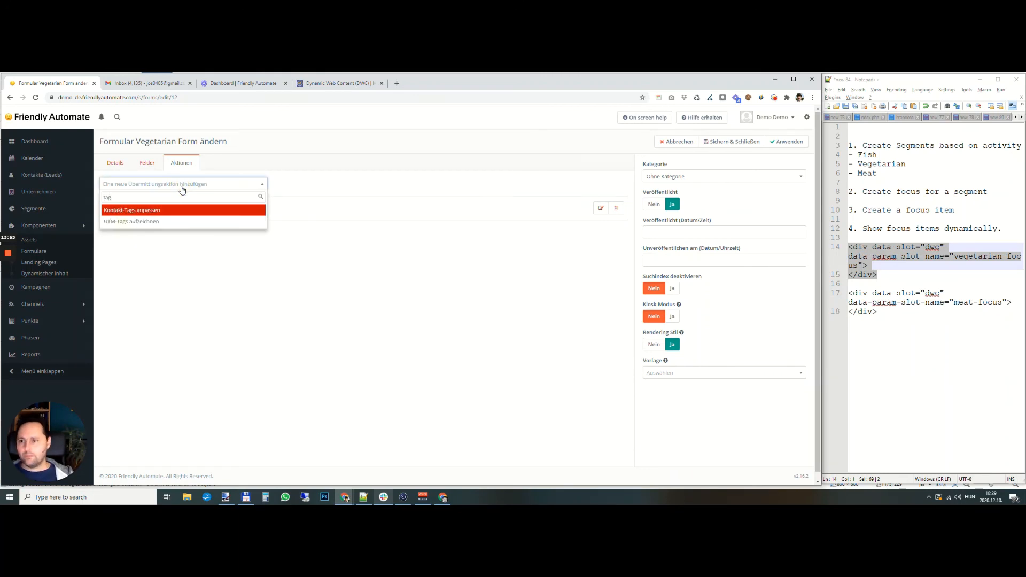
{"action": "left_click", "coordinate": [183, 212]}
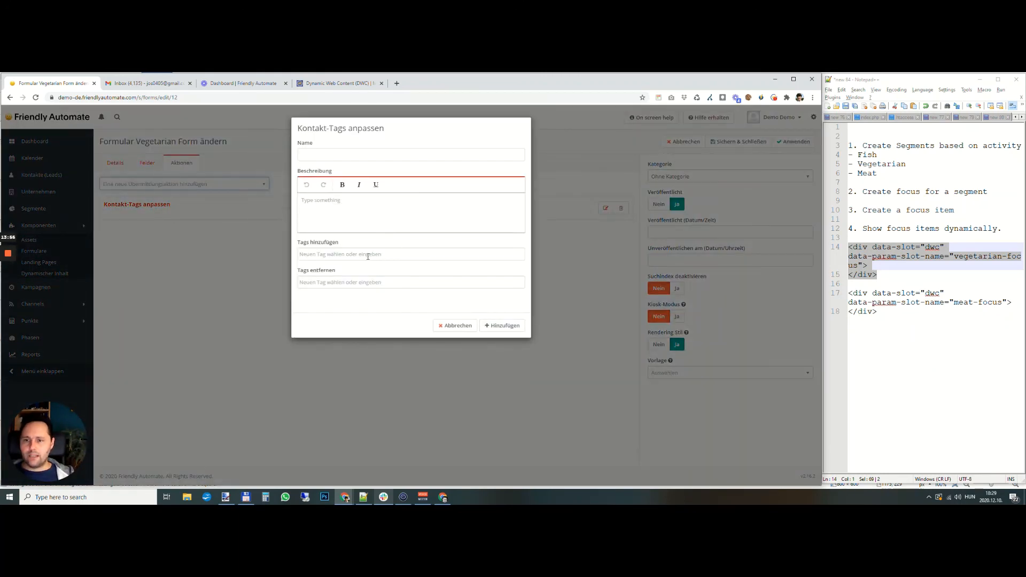
{"action": "left_click", "coordinate": [368, 255]}
{"action": "type", "text": "vege"}
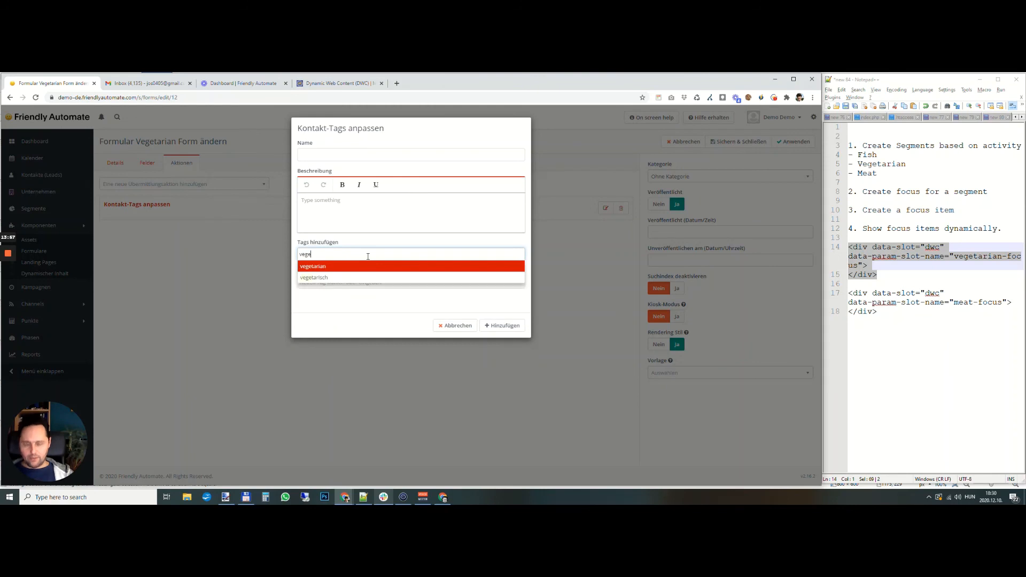
{"action": "type", "text": "tarian"}
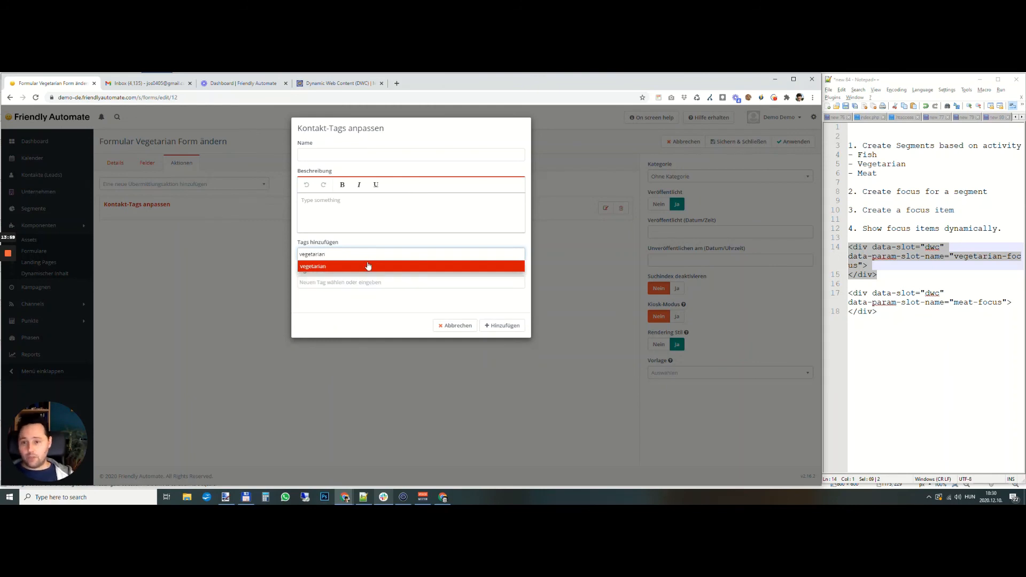
{"action": "left_click", "coordinate": [370, 267]}
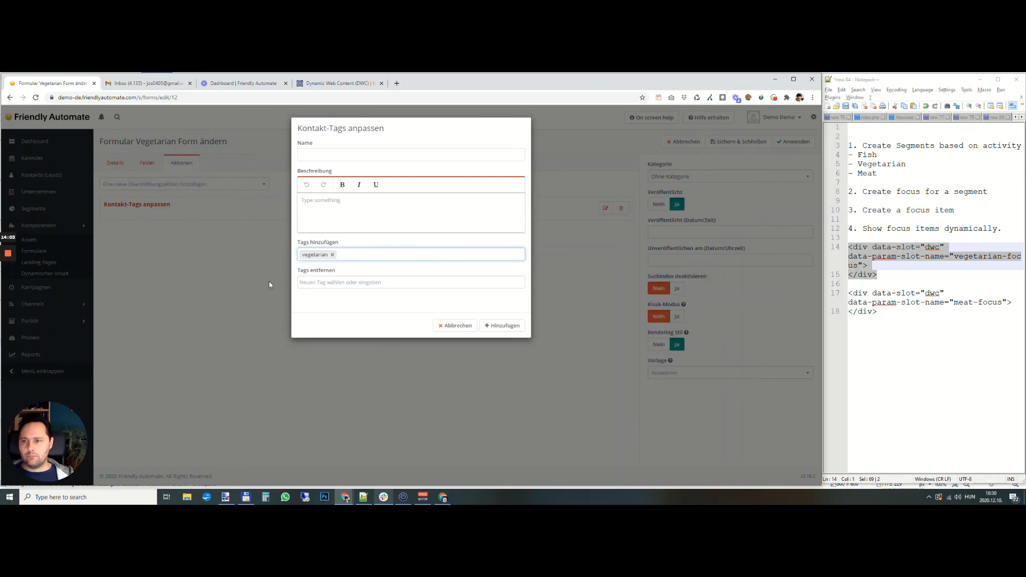
{"action": "left_click", "coordinate": [503, 325]}
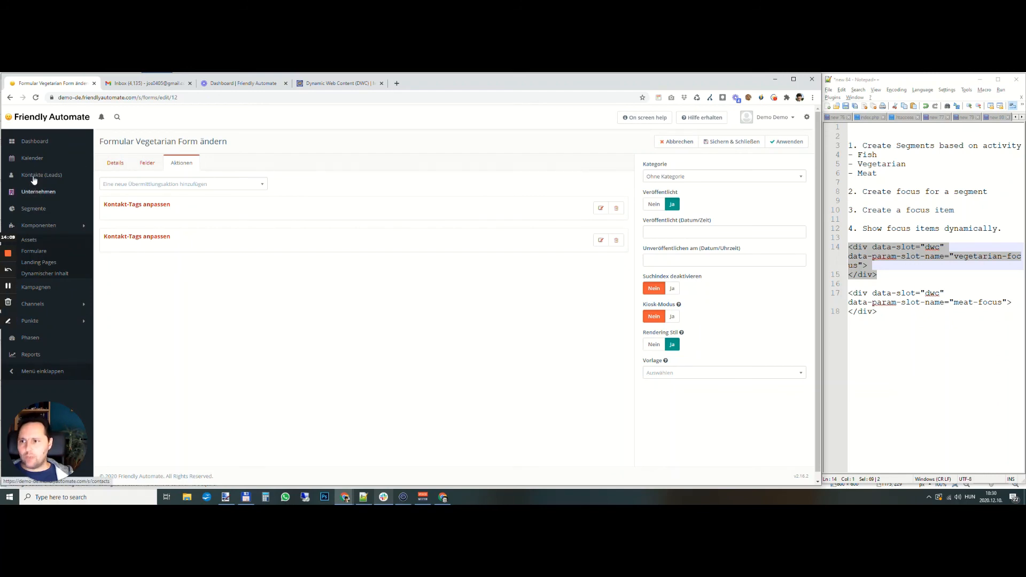
- Open the Focus Workflow campaign for editing and launch its campaign builder
{"action": "left_click", "coordinate": [33, 208]}
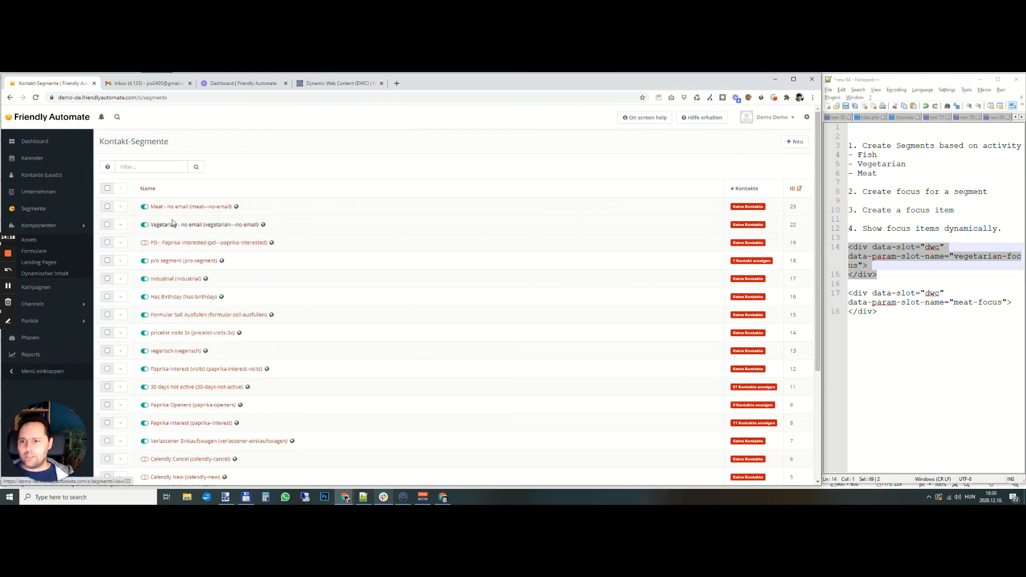
{"action": "left_click", "coordinate": [39, 289]}
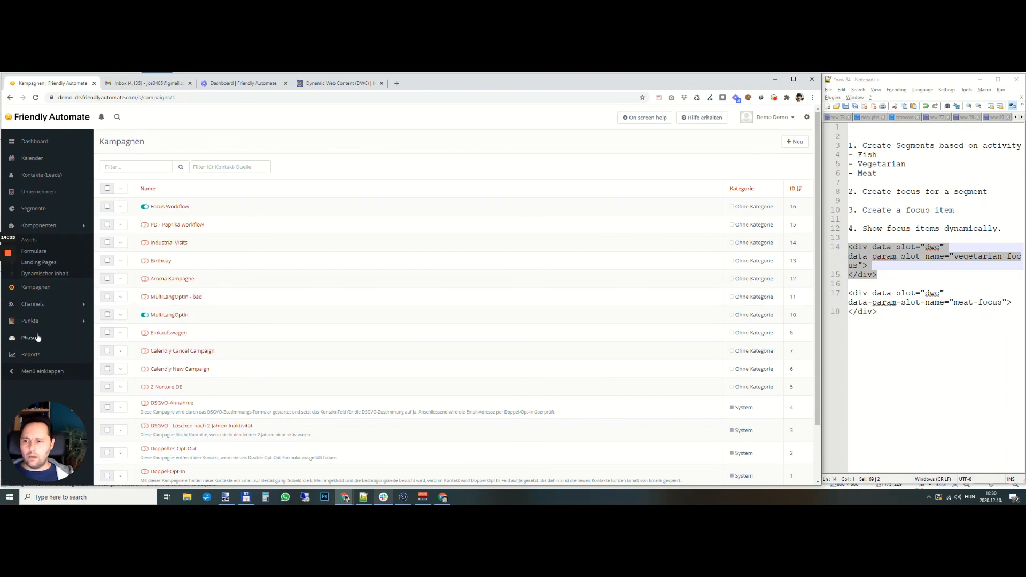
{"action": "left_click", "coordinate": [35, 287]}
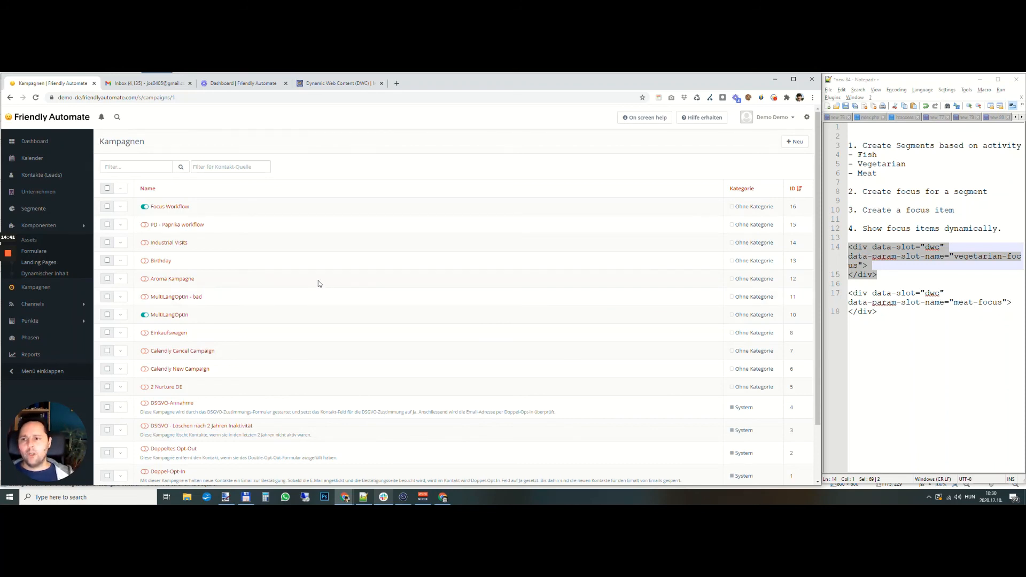
{"action": "left_click", "coordinate": [793, 190]}
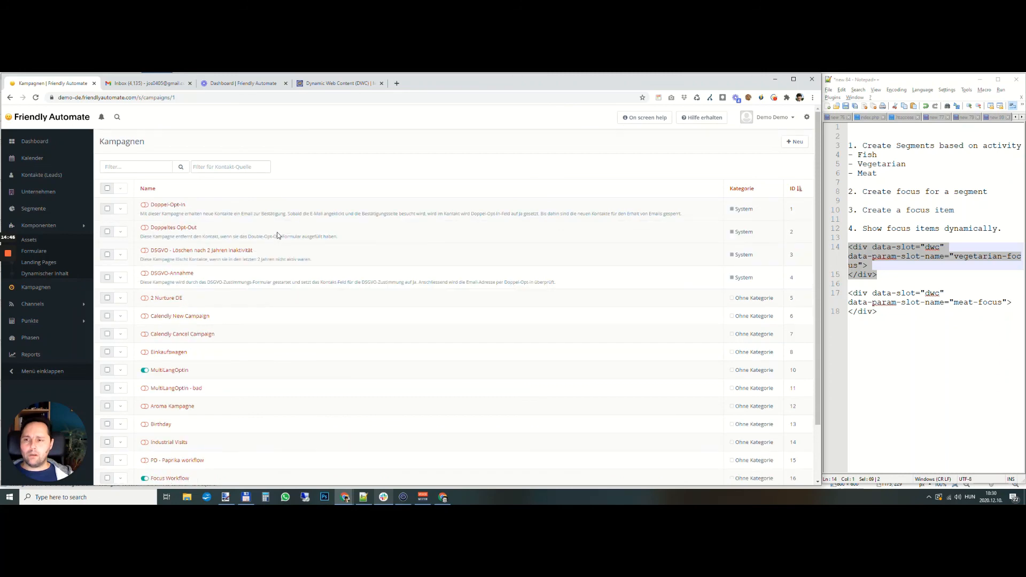
{"action": "scroll", "coordinate": [199, 356], "scroll_direction": "down", "scroll_amount": 2}
{"action": "left_click", "coordinate": [171, 413]}
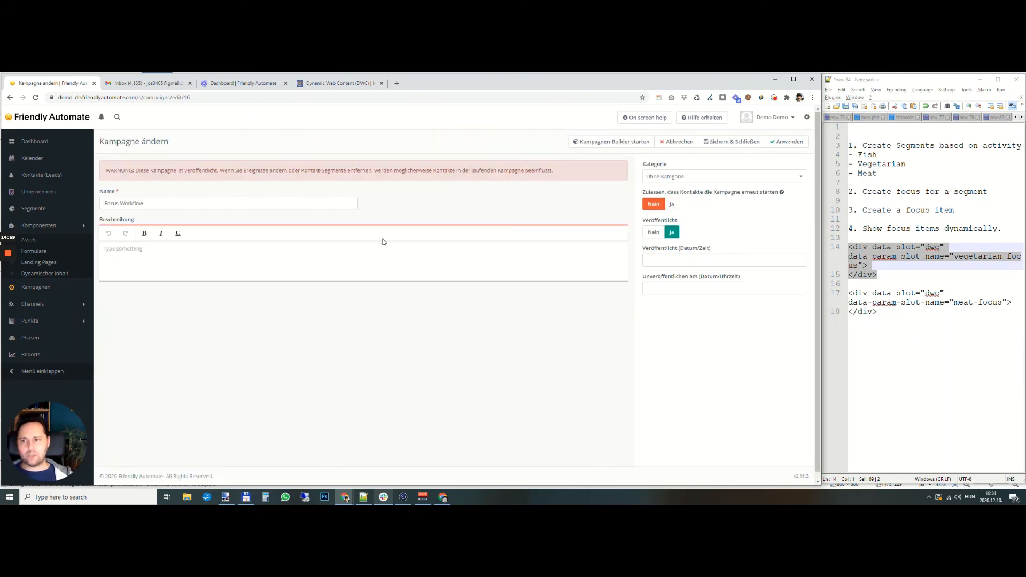
{"action": "left_click", "coordinate": [600, 143]}
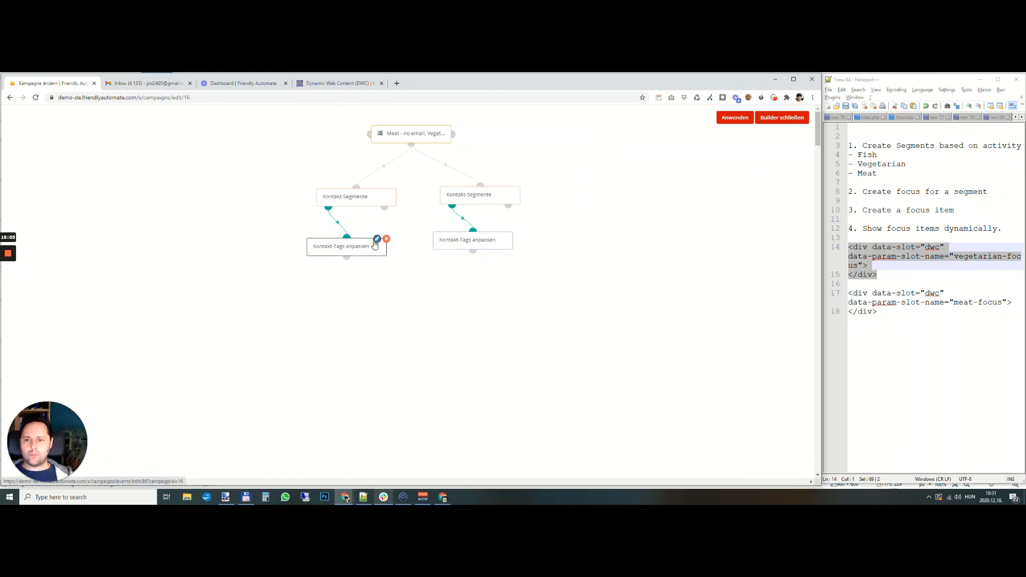
- Add the new tag meatlover to the campaign's contact tags action that assigns focus_meat, and update the action
{"action": "left_click", "coordinate": [374, 237]}
{"action": "left_click", "coordinate": [369, 242]}
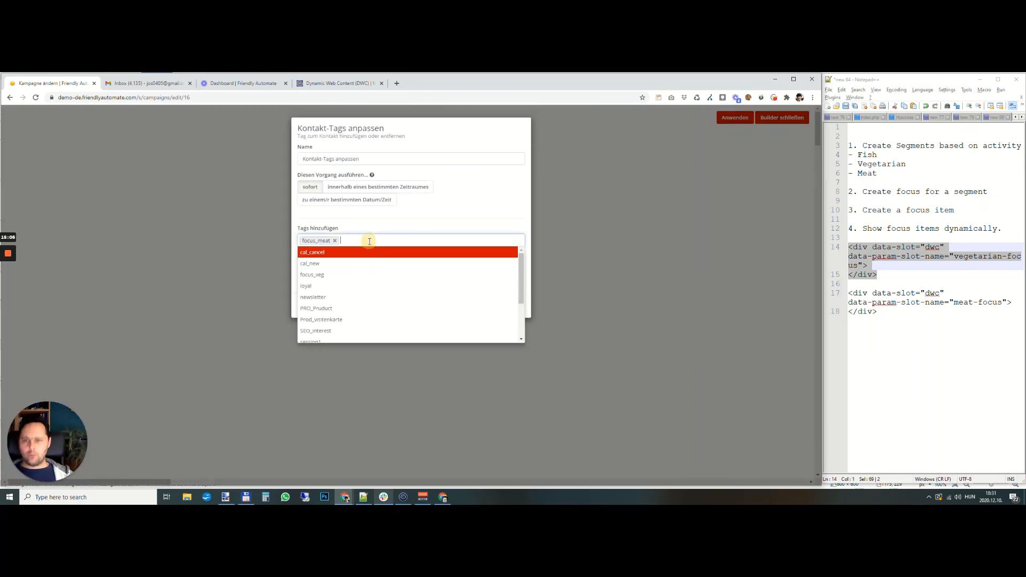
{"action": "type", "text": "meatlover"}
{"action": "key", "text": "Return"}
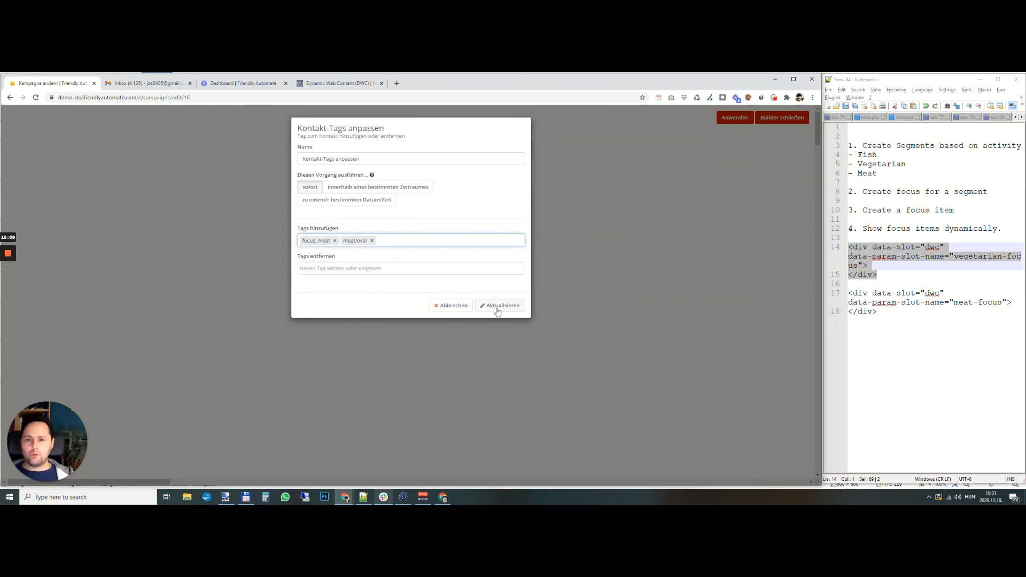
{"action": "left_click", "coordinate": [515, 307]}
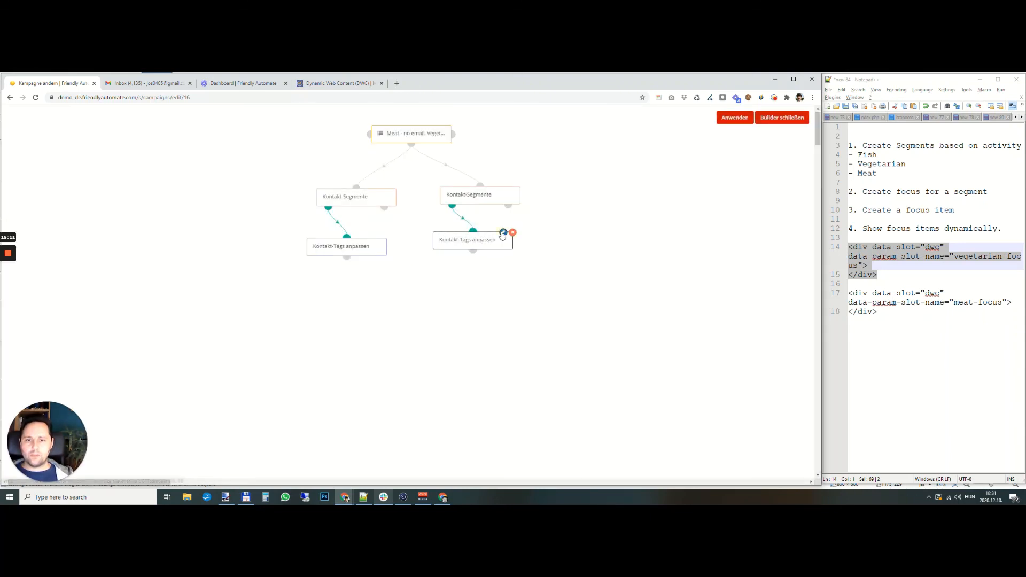
- Add the tag vegetarian to the contact tags action that assigns focus_veg, update it and close the campaign builder
{"action": "left_click", "coordinate": [502, 235]}
{"action": "left_click", "coordinate": [442, 241]}
{"action": "type", "text": "veg"}
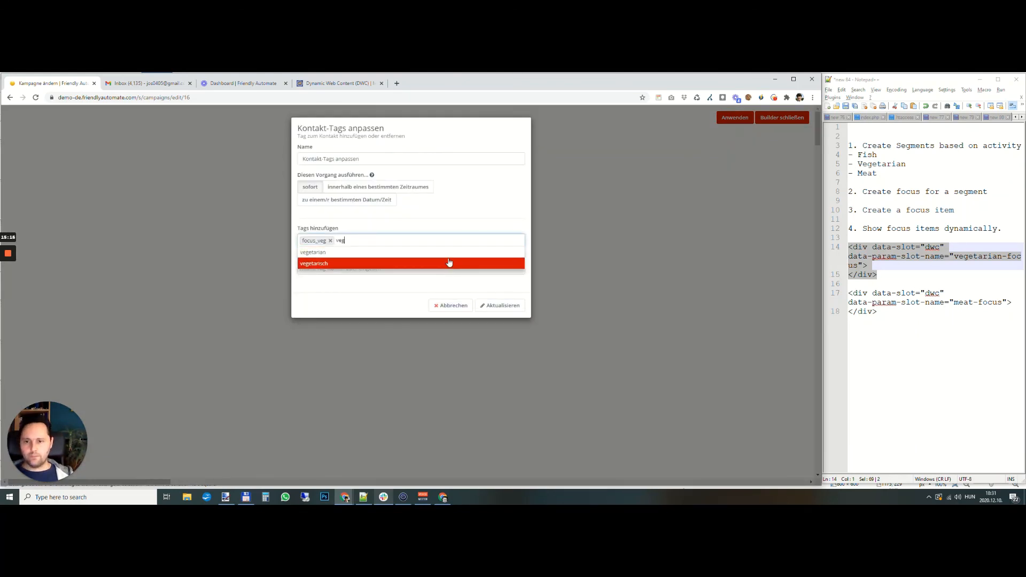
{"action": "left_click", "coordinate": [449, 262]}
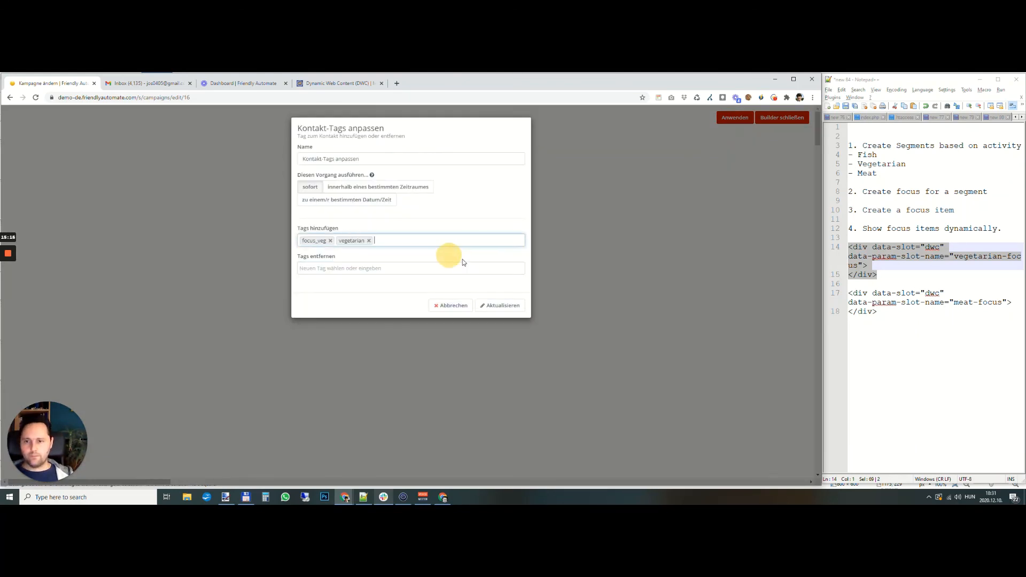
{"action": "left_click", "coordinate": [499, 305]}
{"action": "left_click", "coordinate": [782, 119]}
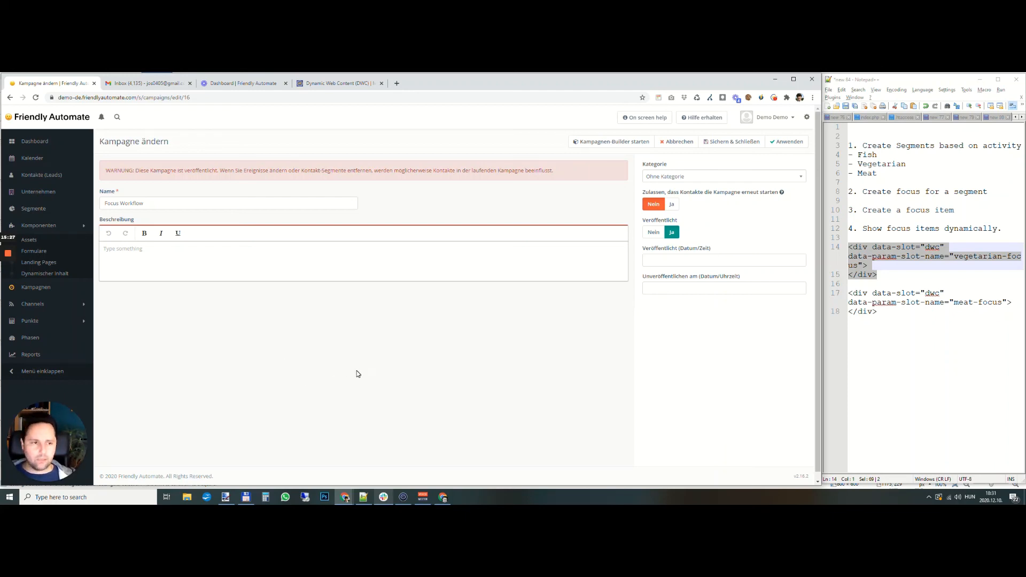
{"action": "mouse_move", "coordinate": [9, 254]}
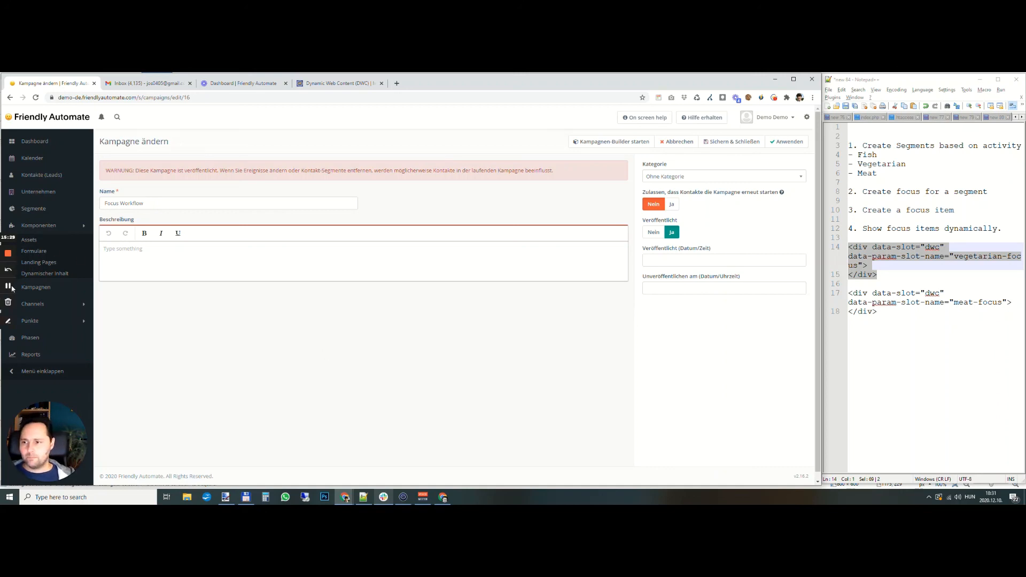